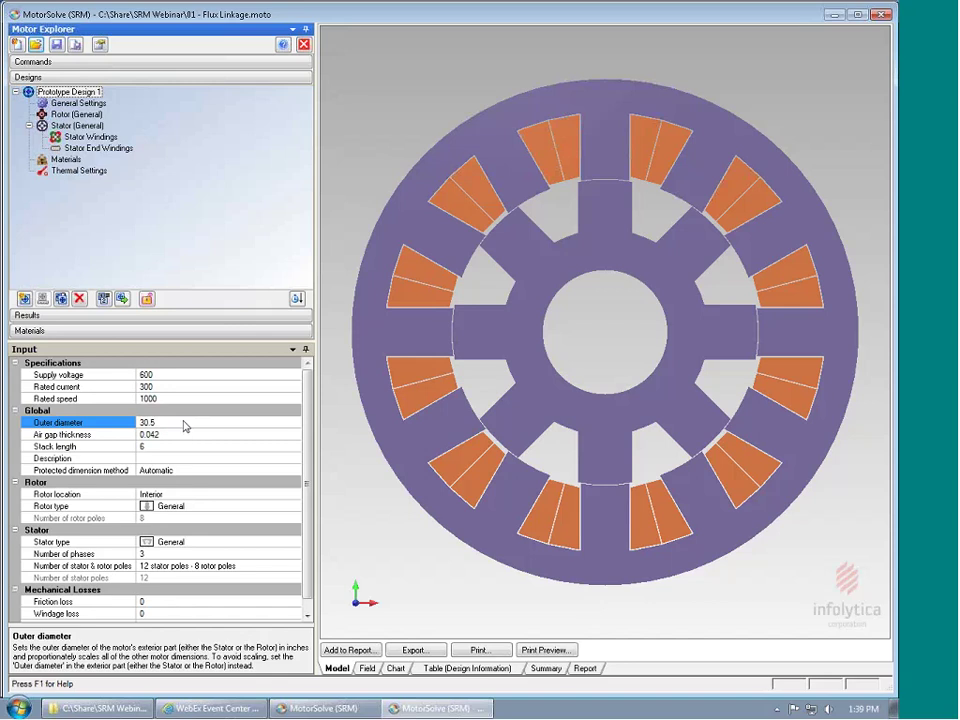
Review the motor's outer diameter and the available pole combinations, keeping 12 stator poles - 8 rotor poles
click(184, 424)
text(4)
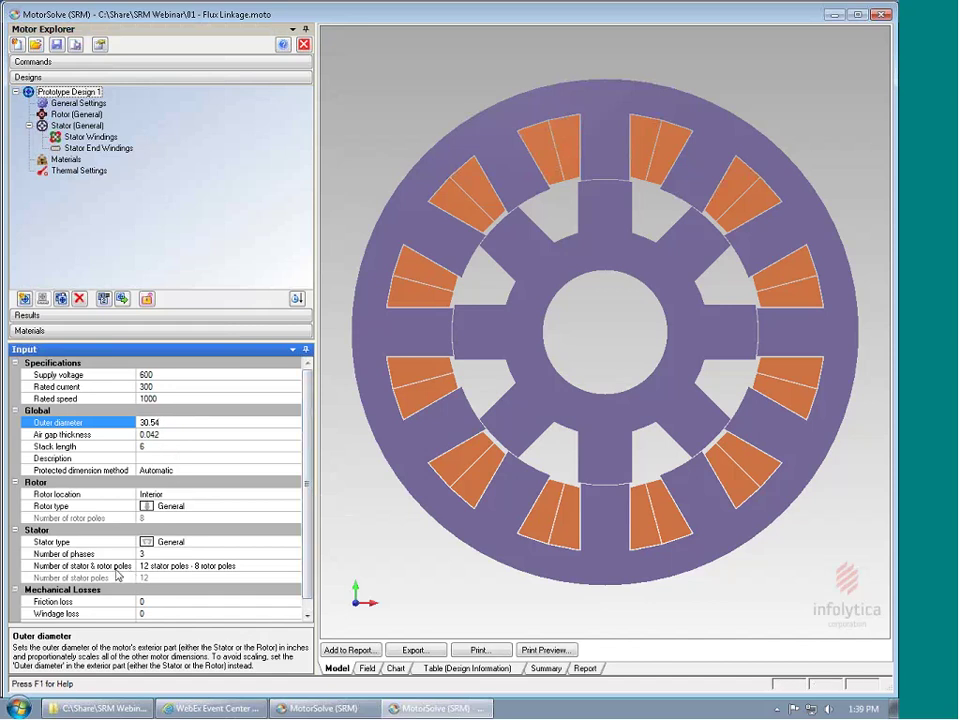
click(253, 568)
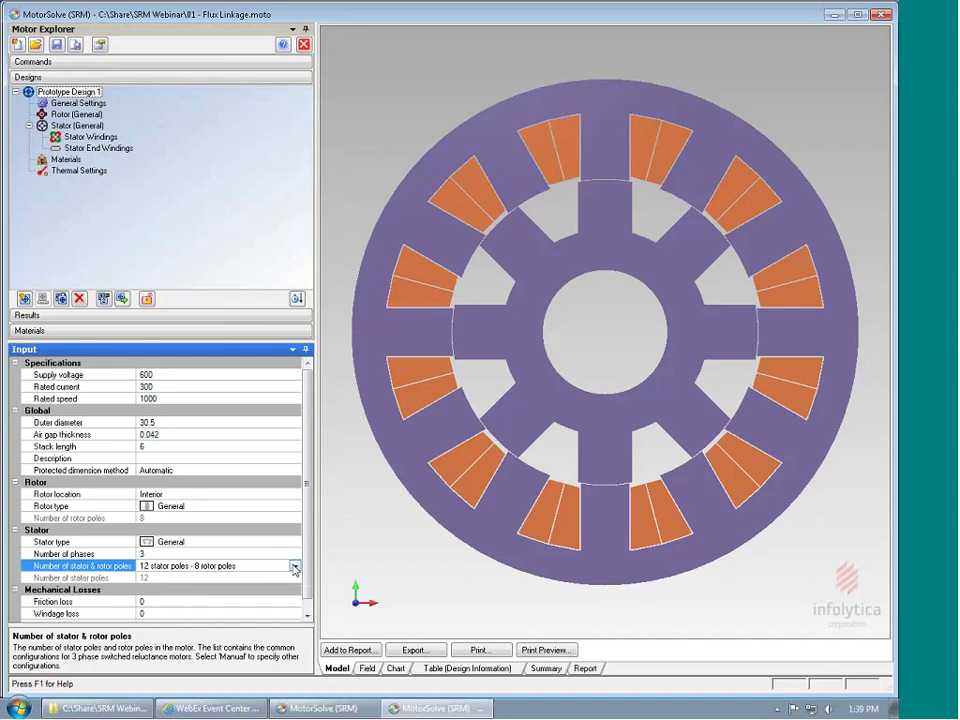
click(294, 567)
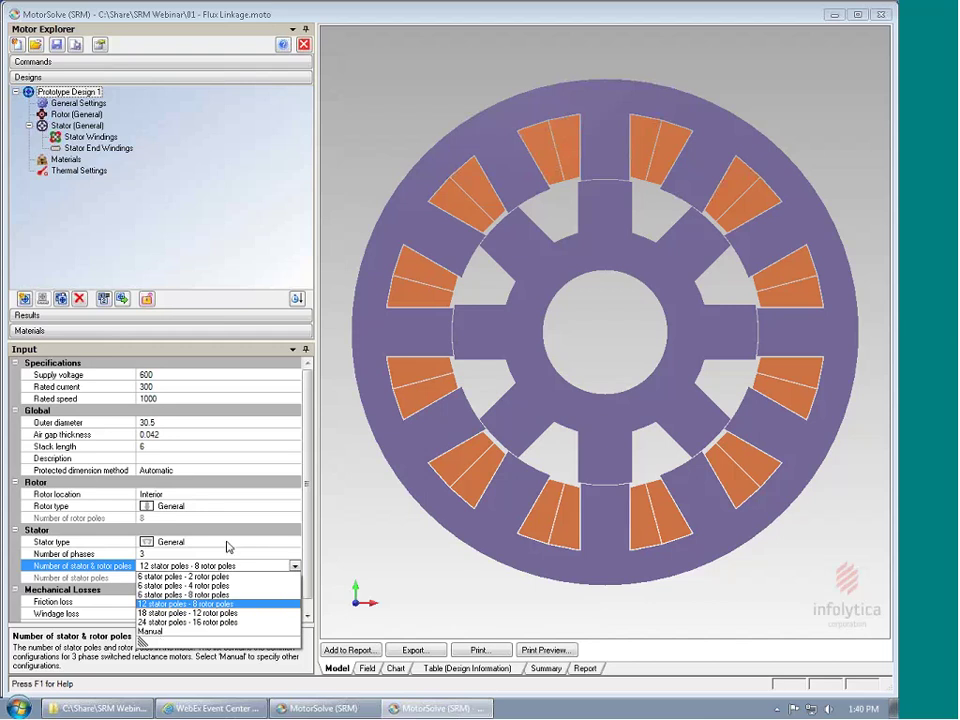
key(Return)
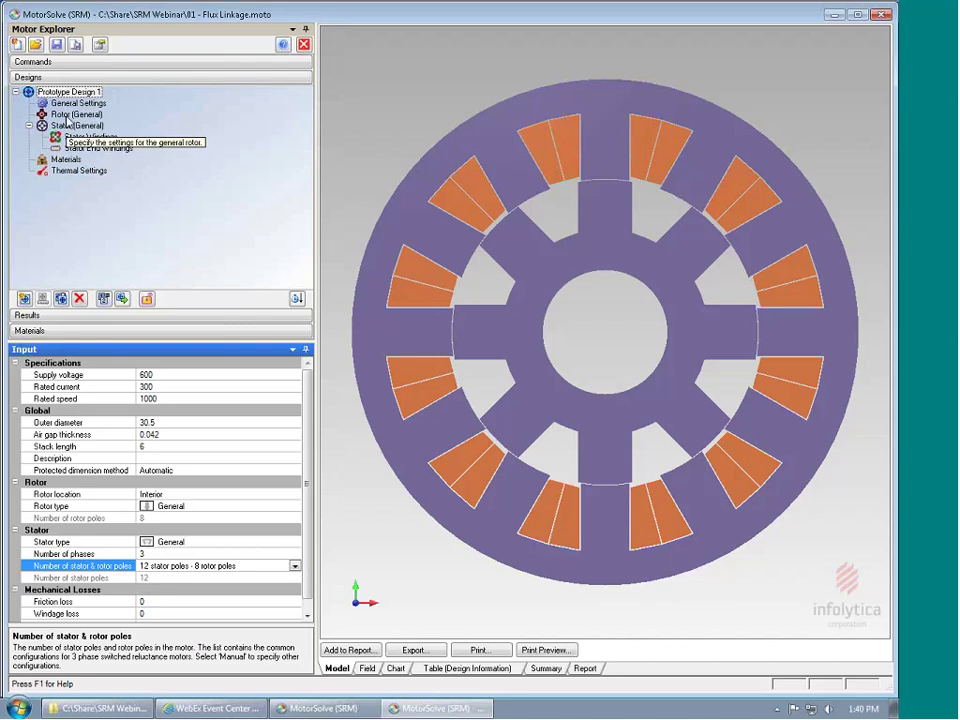
Round the general rotor's poles by setting both the pole base radius and the pole tip radius to 0.25 inches
click(70, 115)
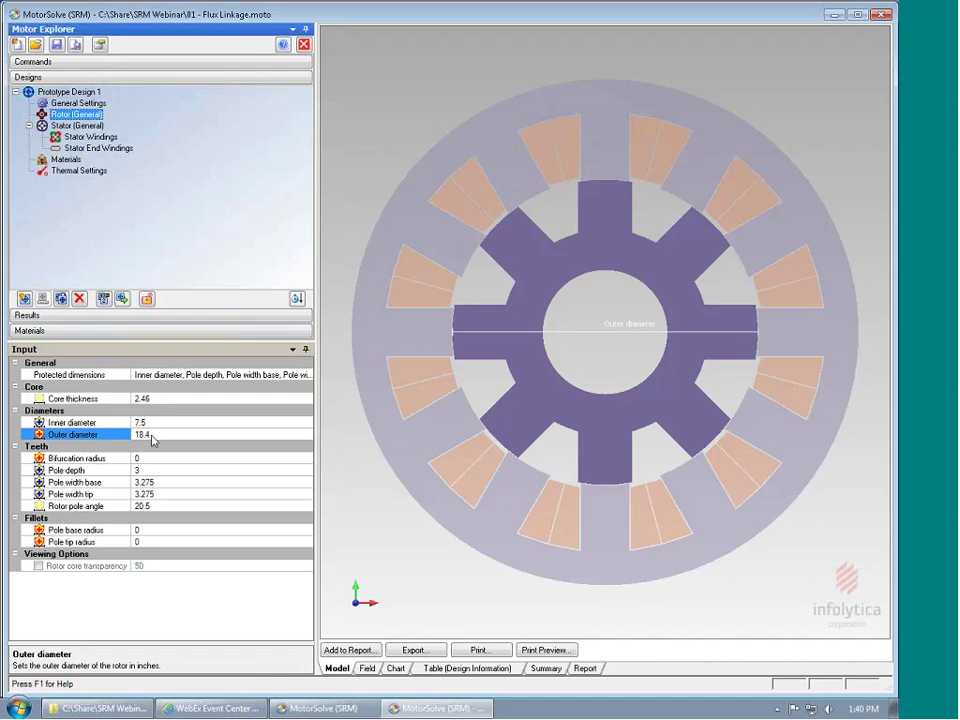
click(151, 531)
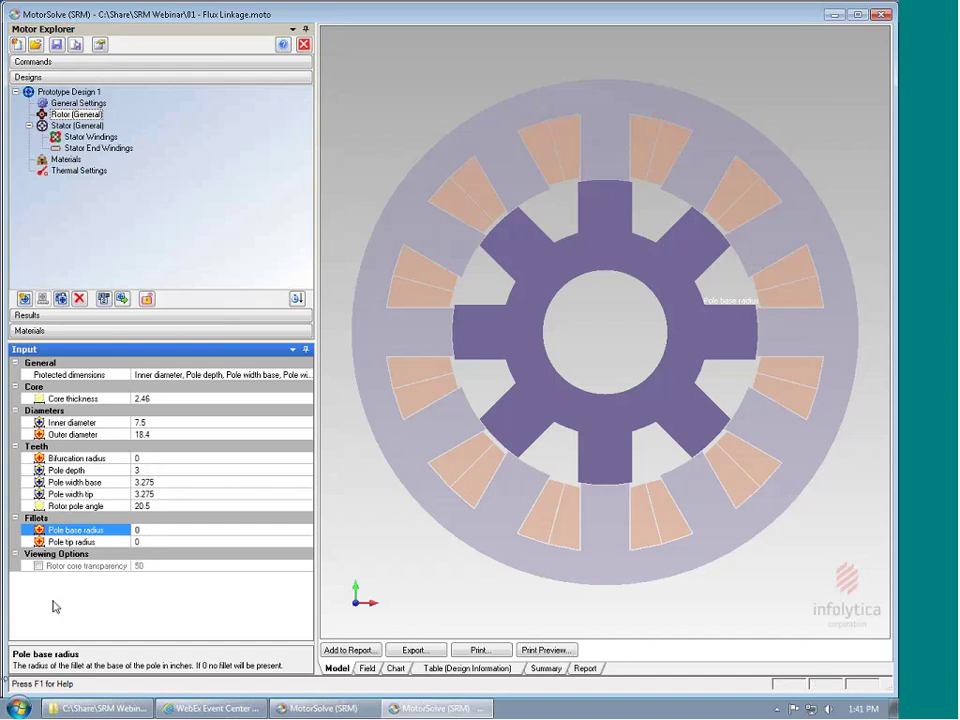
click(136, 530)
text(.25)
click(180, 542)
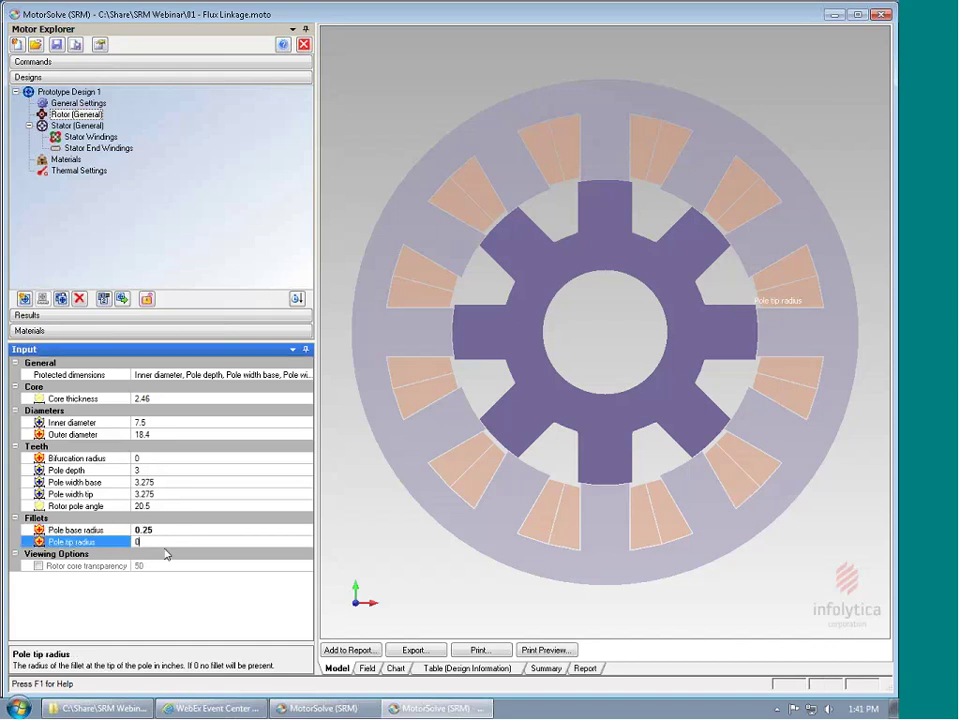
text(.25)
key(Return)
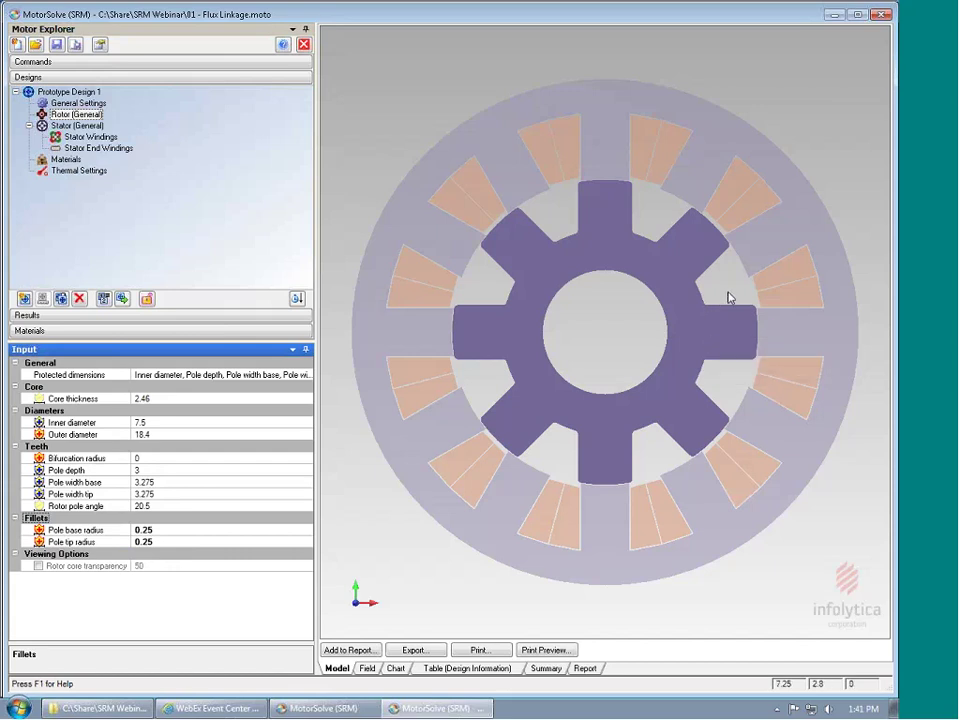
drag(727, 290, 797, 393)
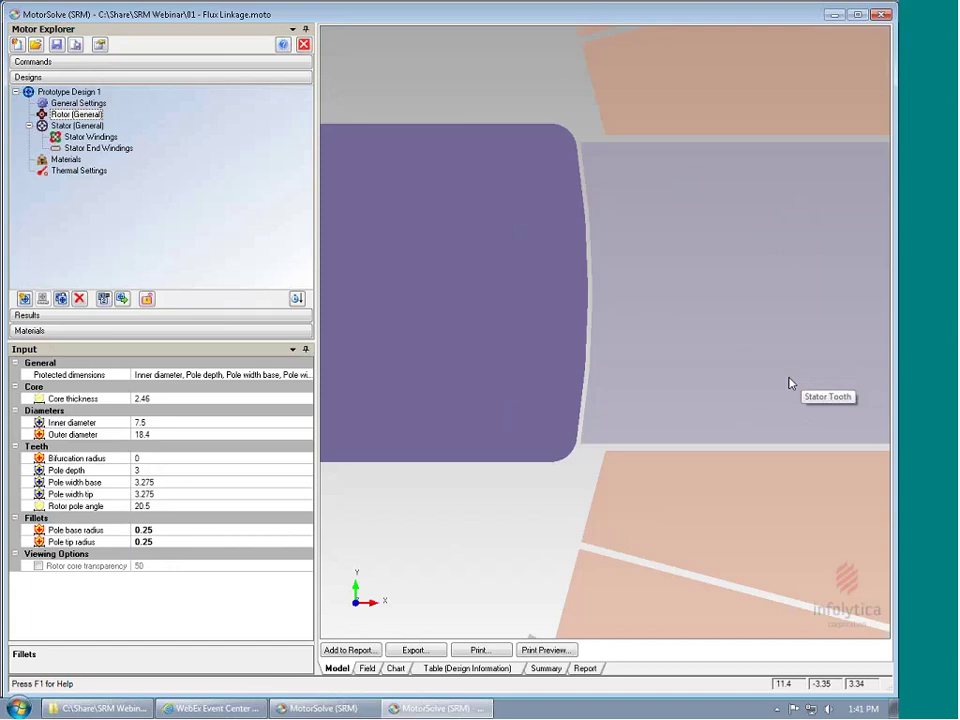
double_click(645, 316)
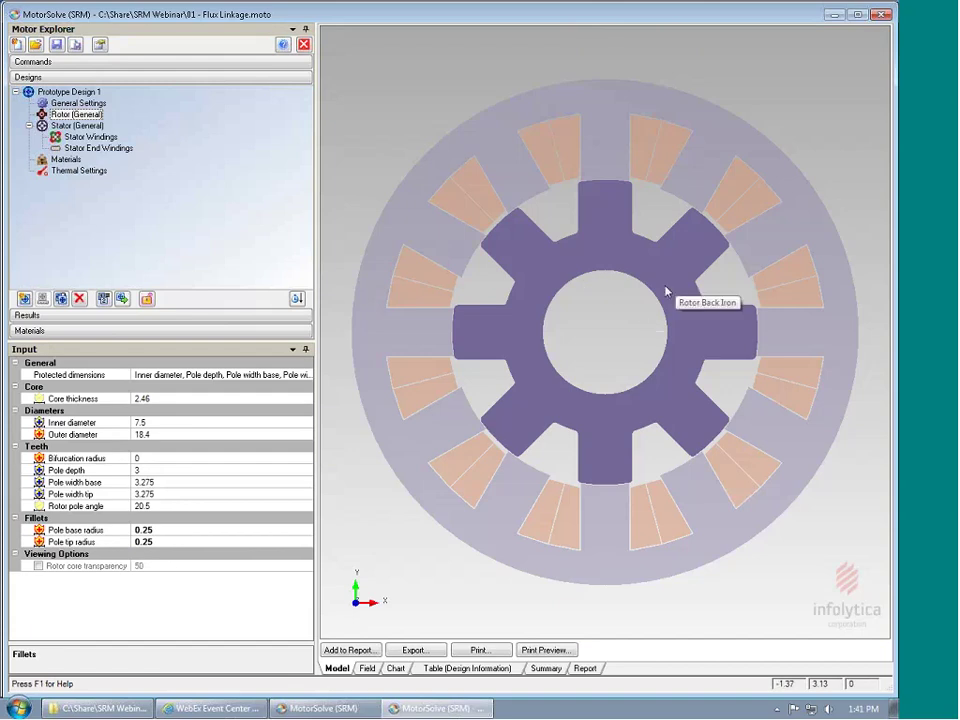
drag(733, 272, 716, 271)
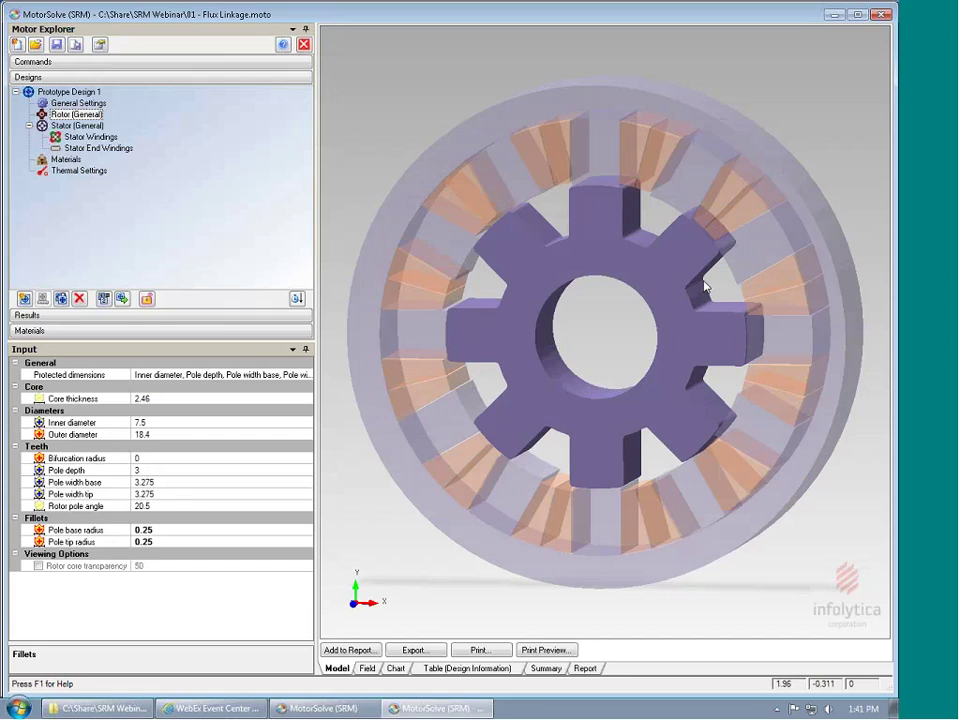
double_click(624, 351)
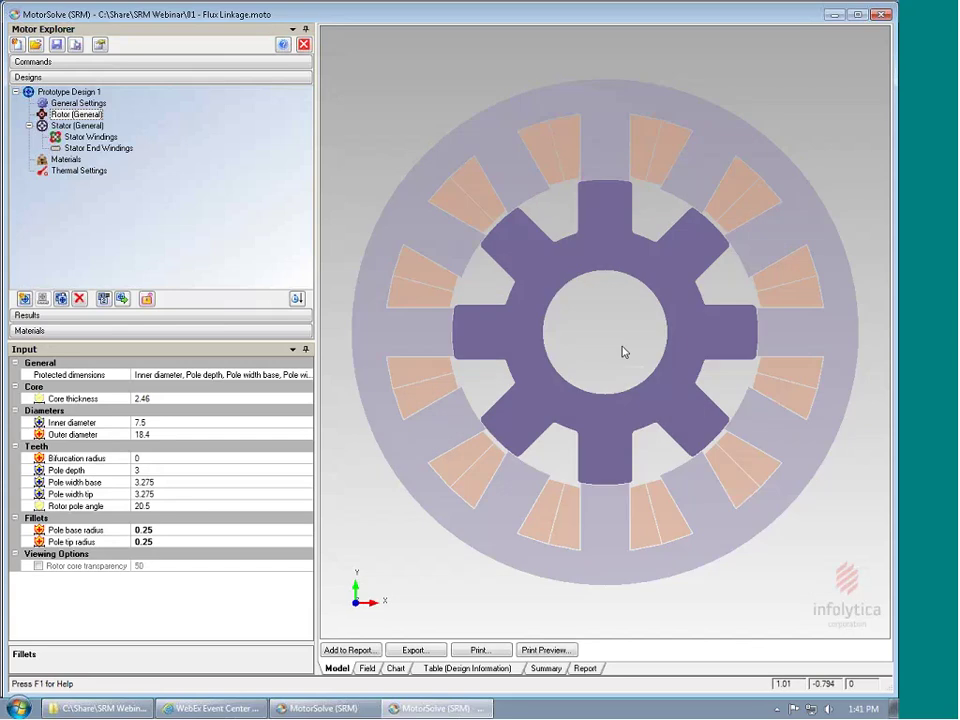
Set the stator's tooth width tip to 2.75 inches
click(67, 126)
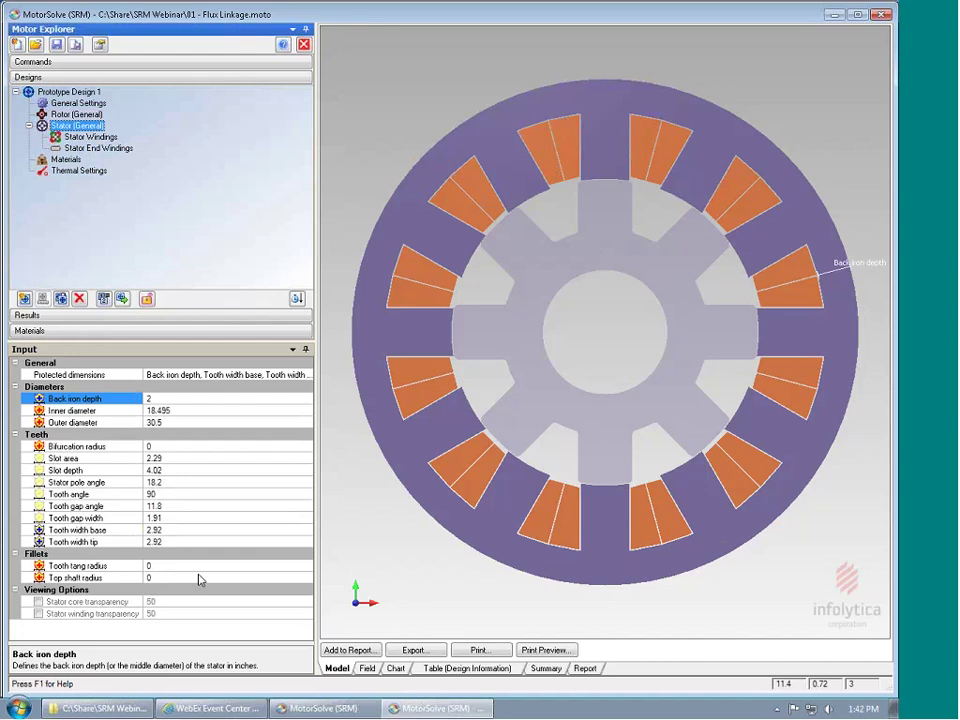
click(166, 543)
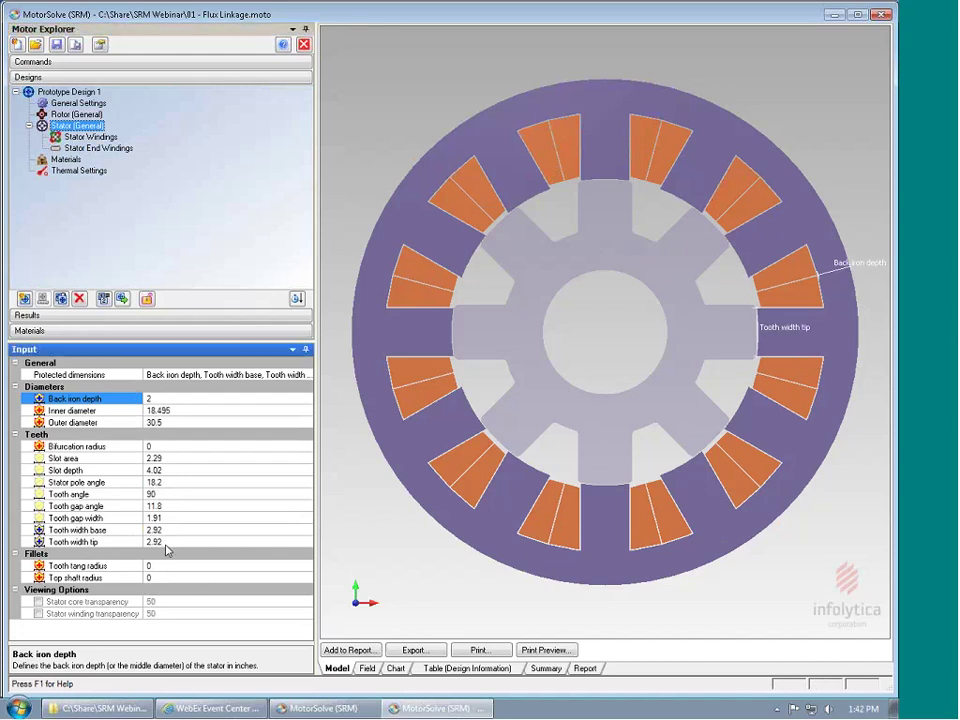
text(.275)
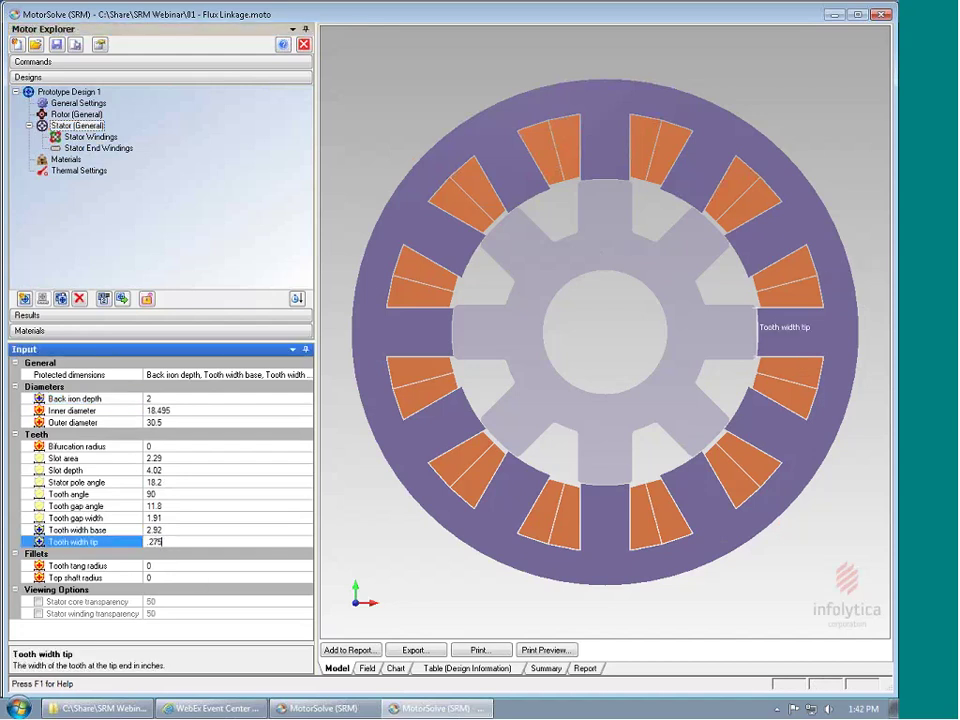
key(BackSpace)
key(BackSpace)
text(.75)
key(Return)
click(189, 530)
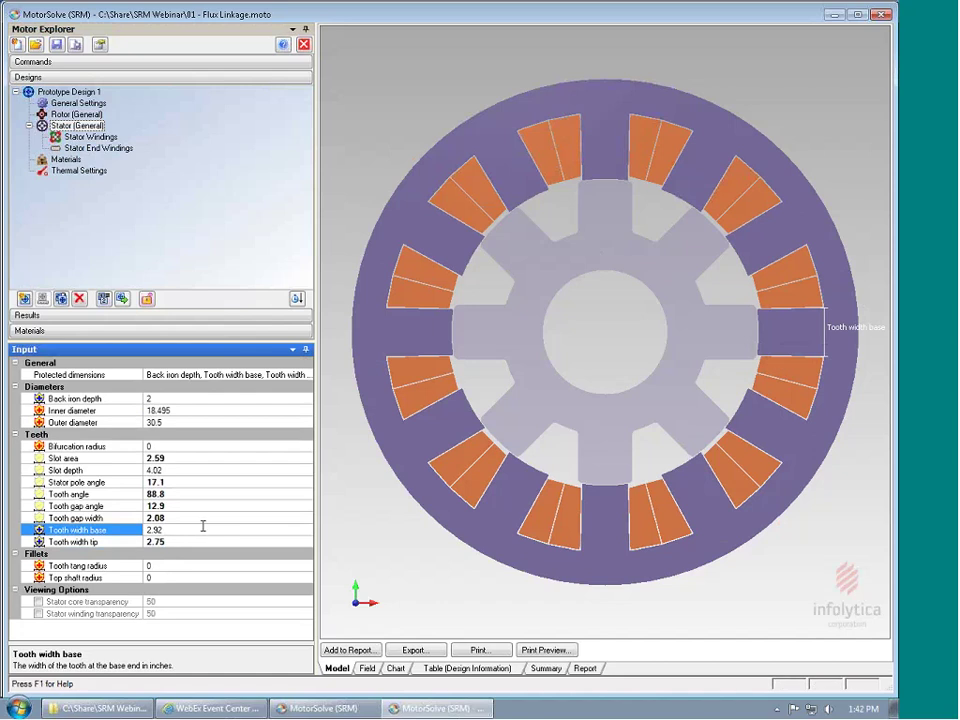
Set the slot liner thickness of the stator windings to 0.1 inches
click(87, 139)
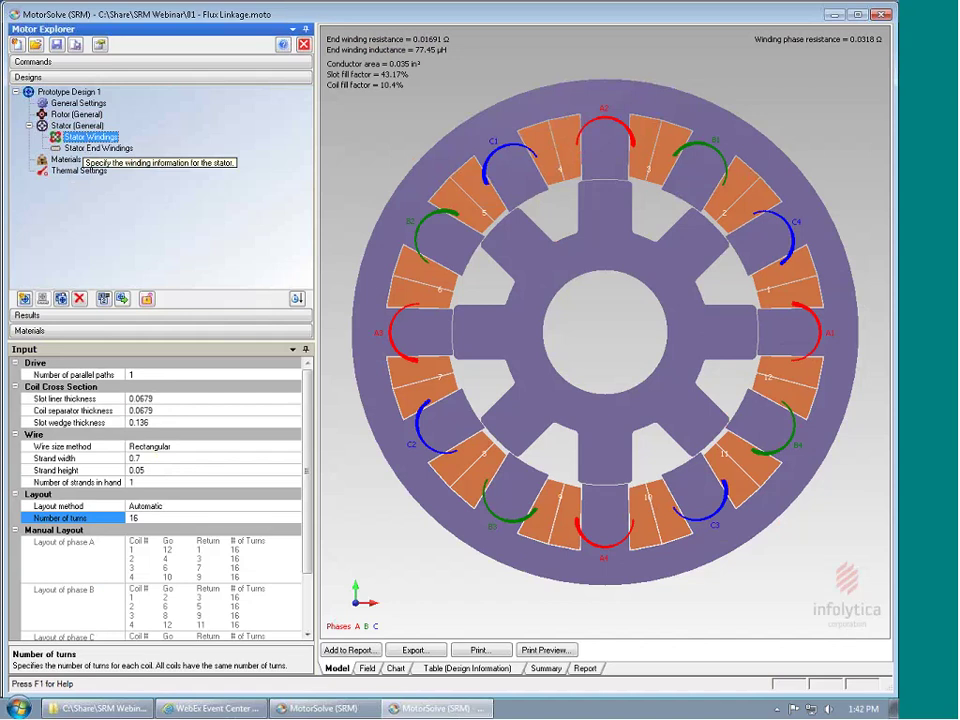
click(156, 399)
click(158, 399)
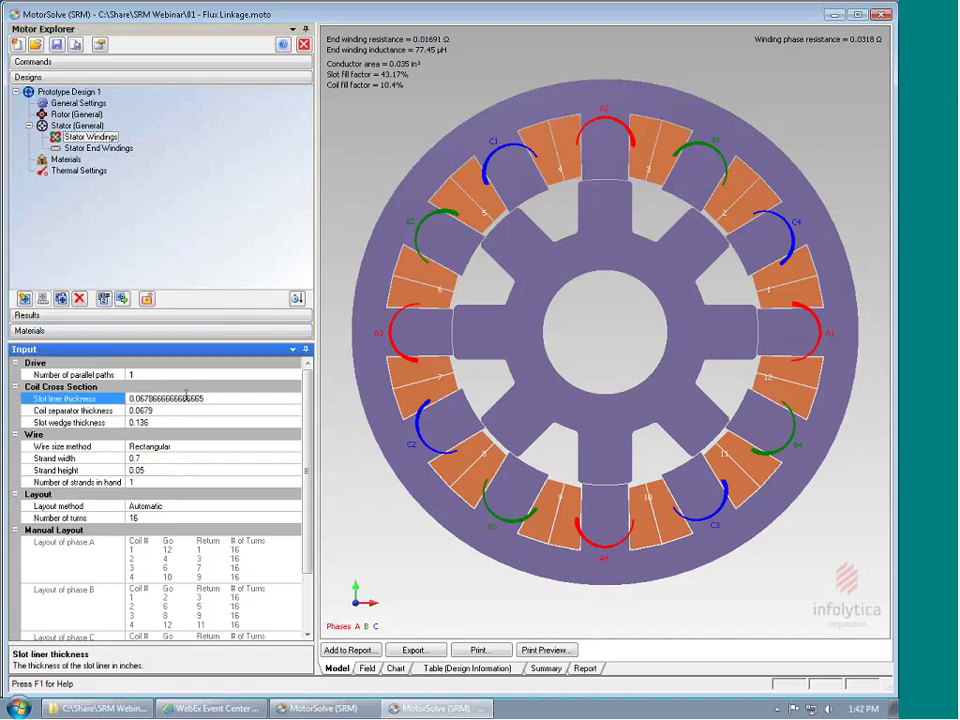
drag(204, 399, 137, 398)
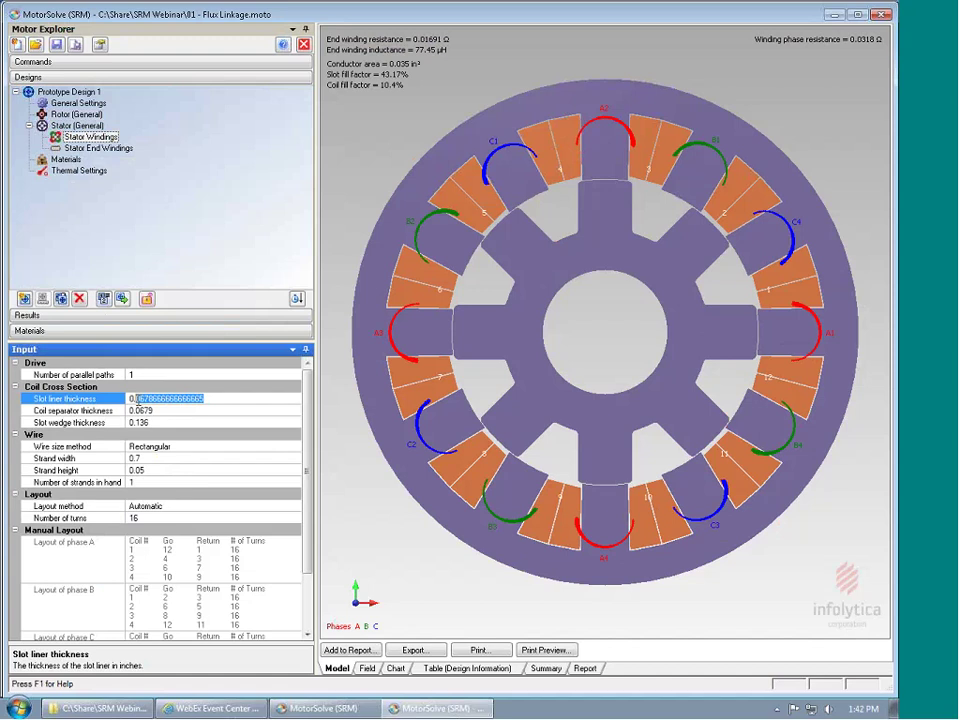
text(1)
key(Return)
Set the coil separator thickness of the stator windings to 0.1 inches
click(184, 411)
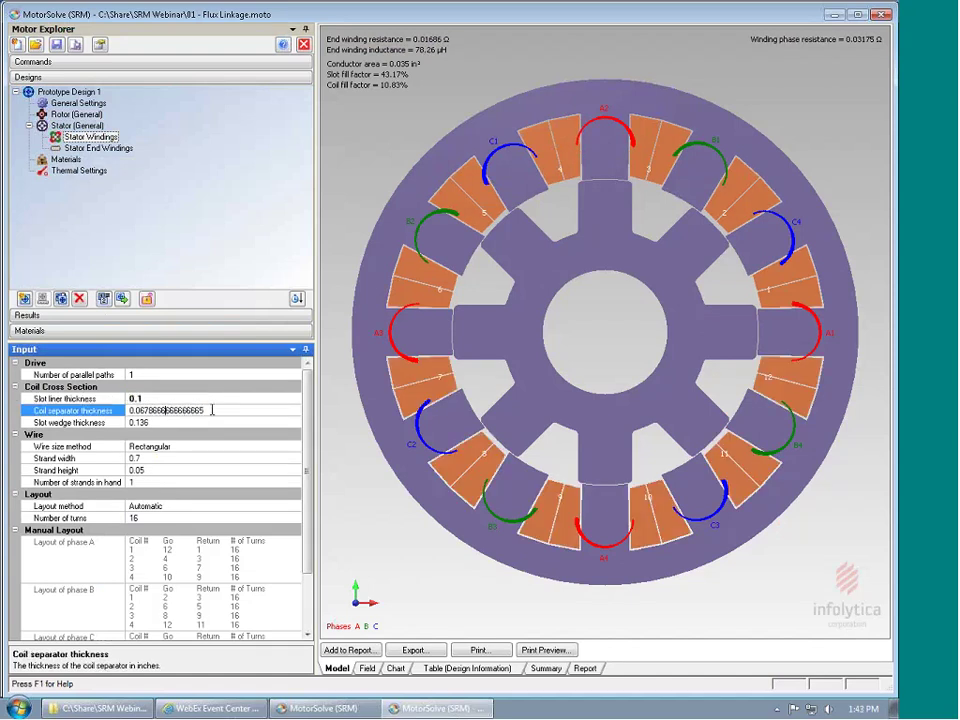
drag(212, 410, 130, 410)
text(0.1)
key(Return)
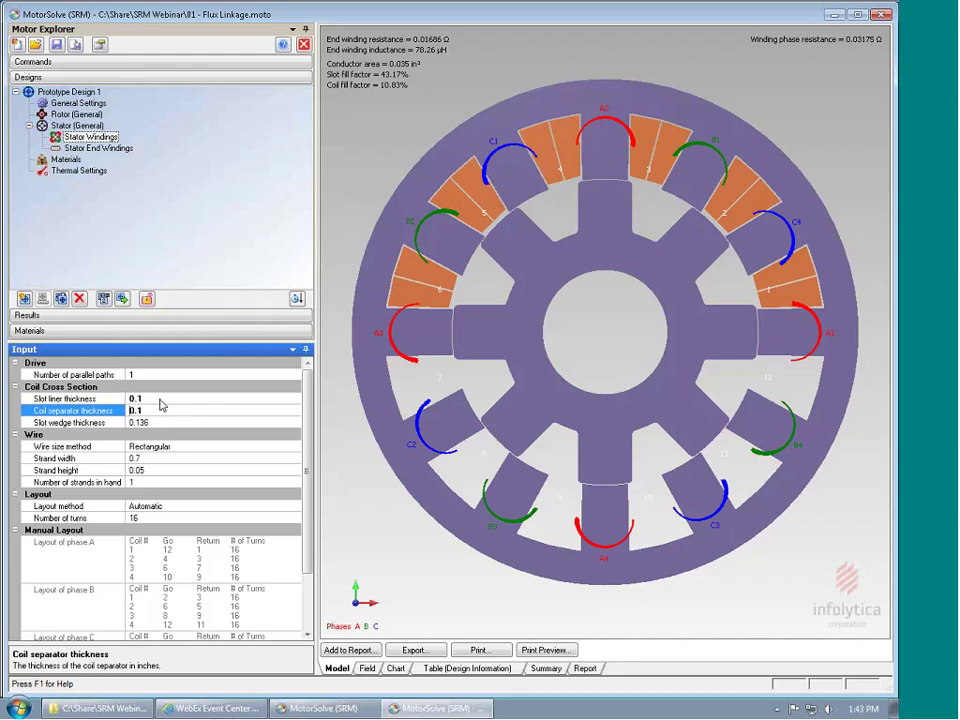
click(141, 398)
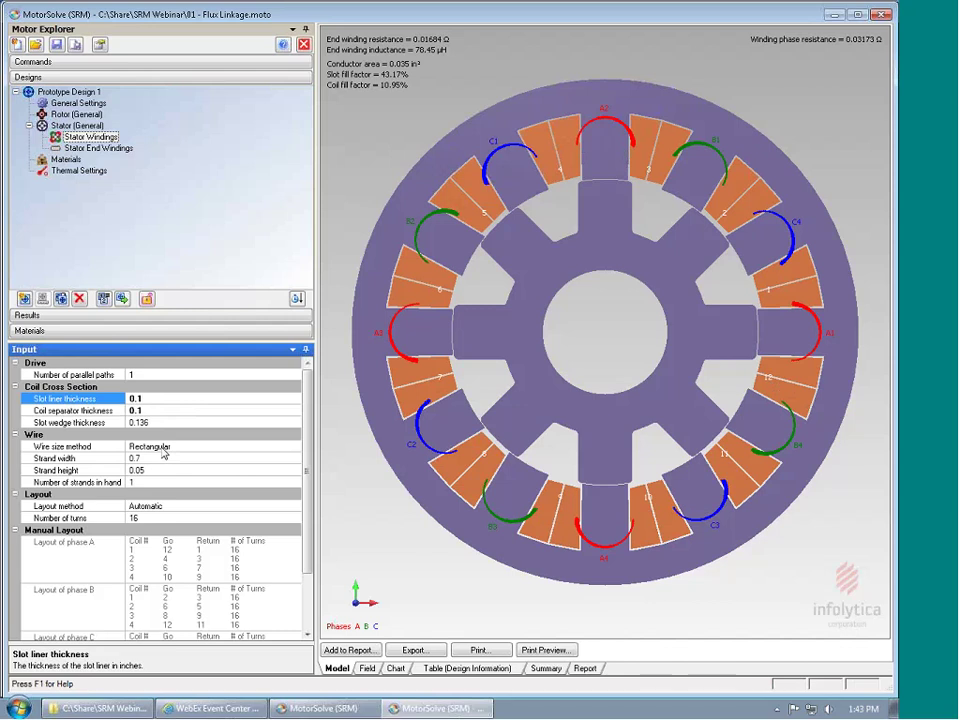
Review the wire size and layout method options of the stator windings, keeping Rectangular and Automatic
click(294, 447)
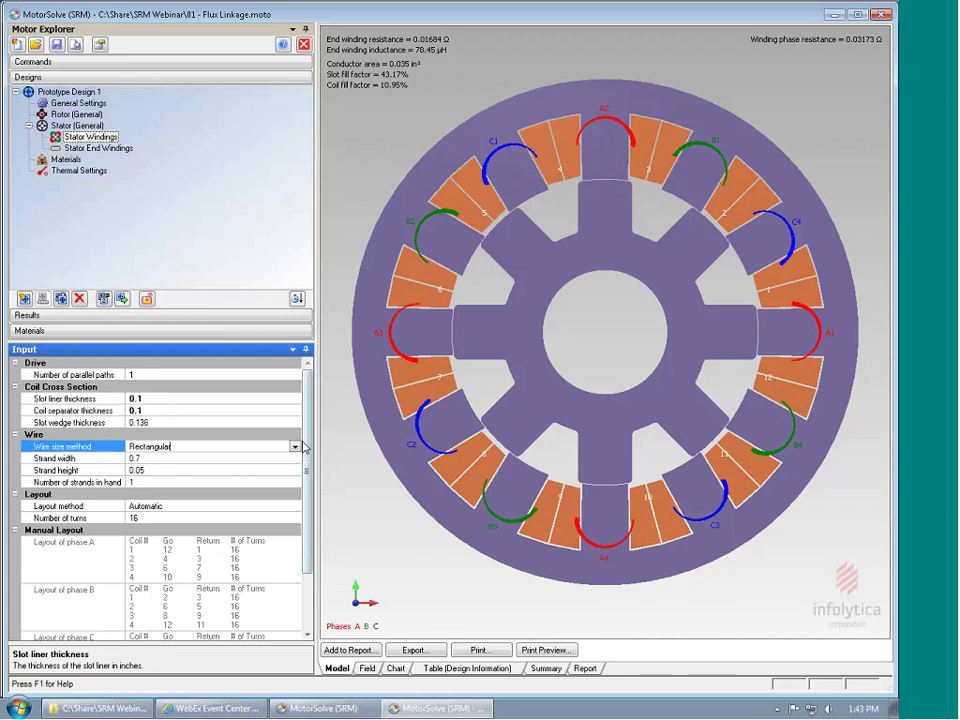
click(295, 448)
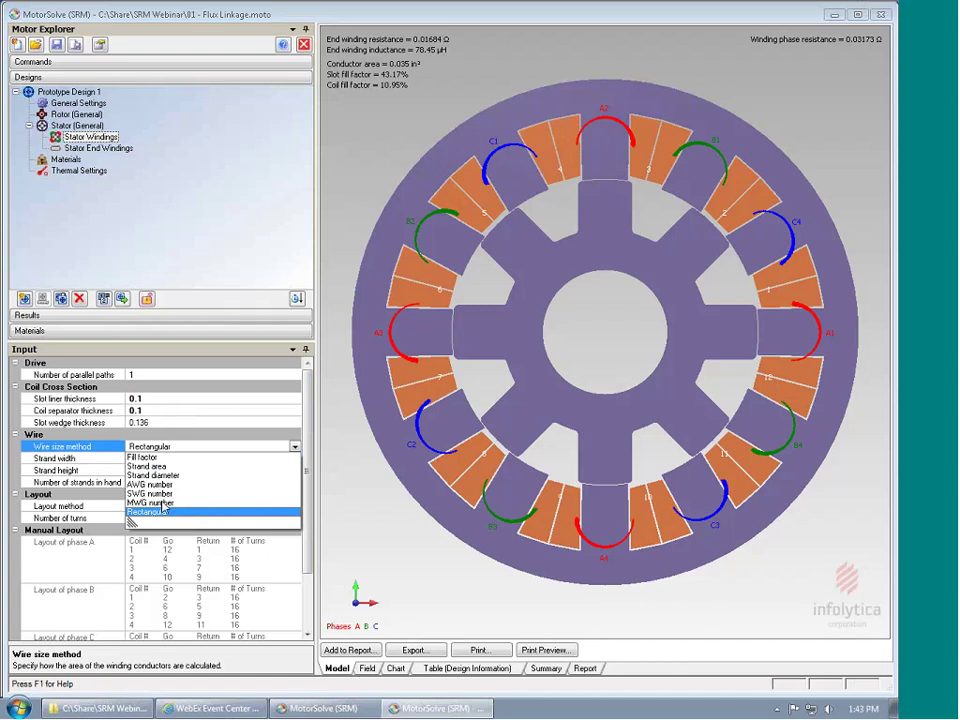
click(199, 446)
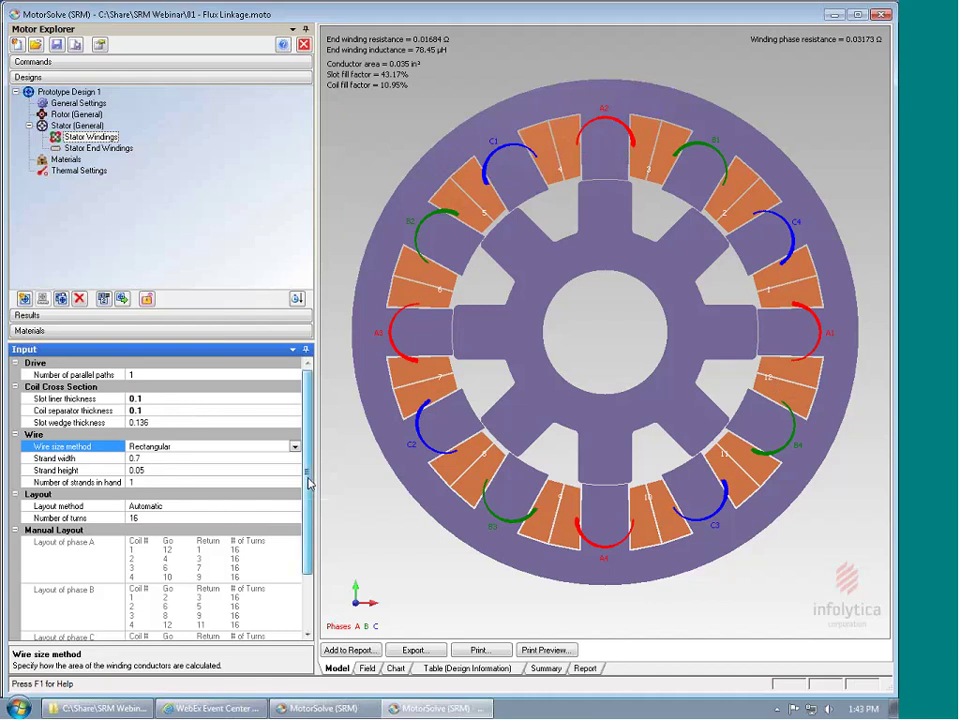
drag(308, 477, 308, 513)
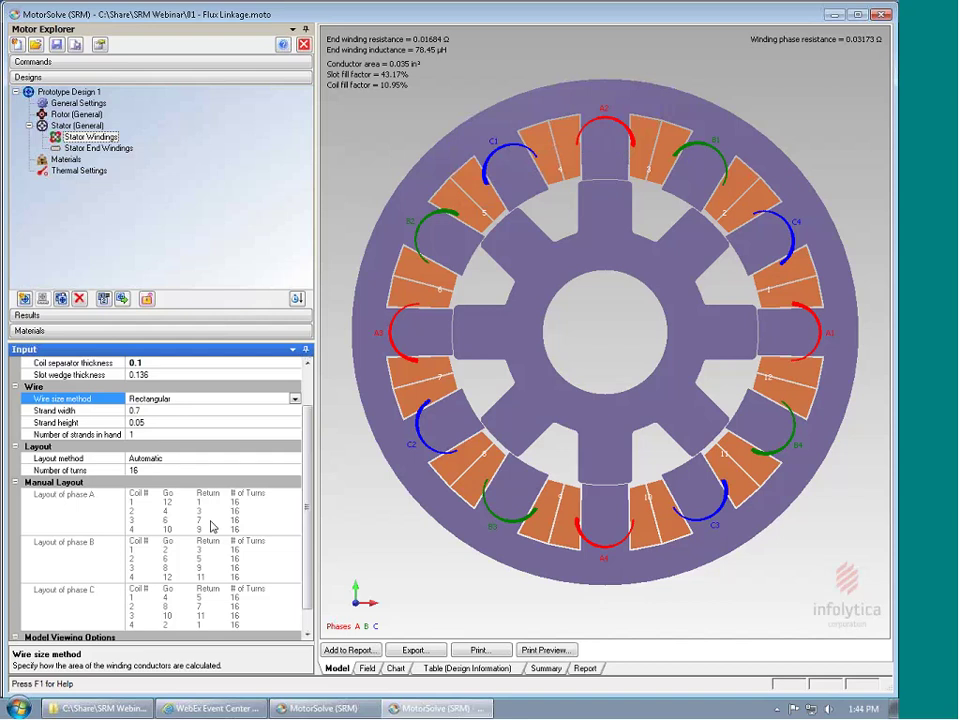
click(200, 459)
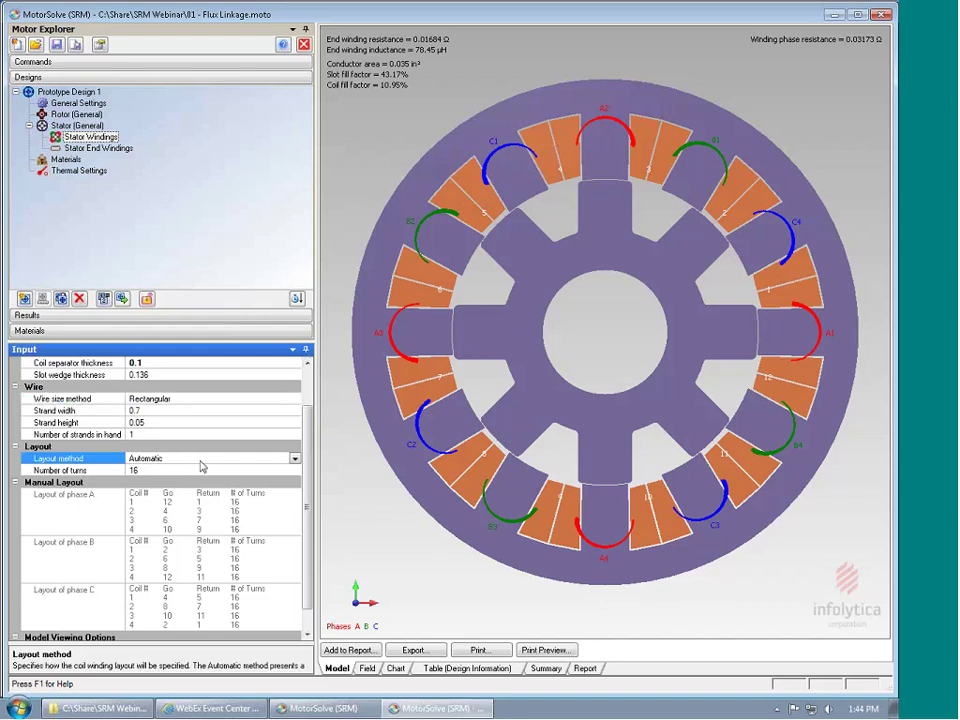
click(295, 459)
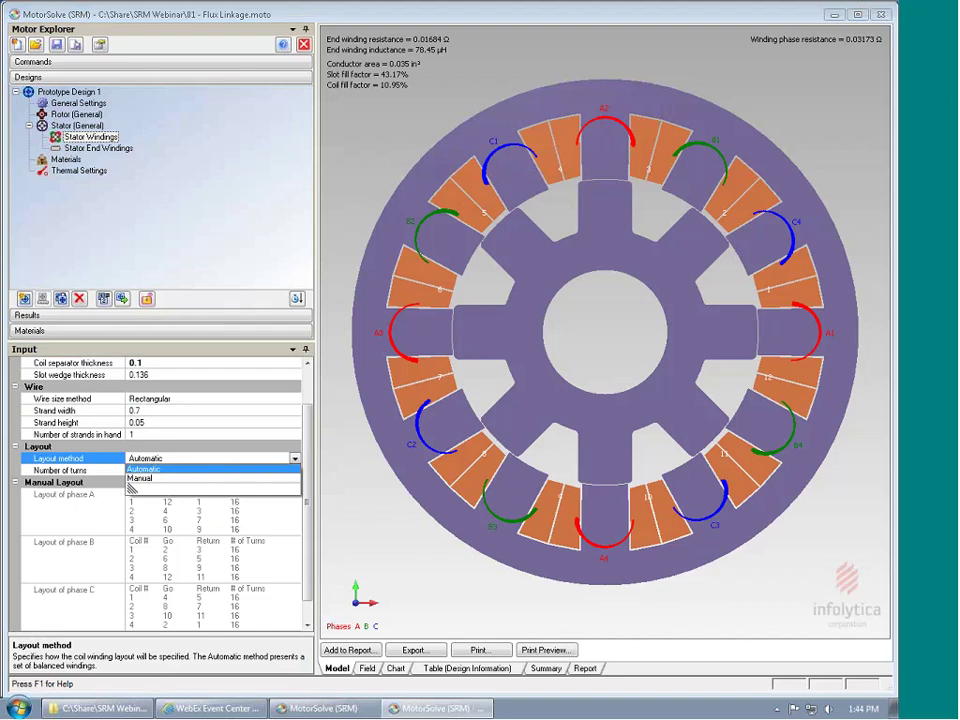
click(196, 524)
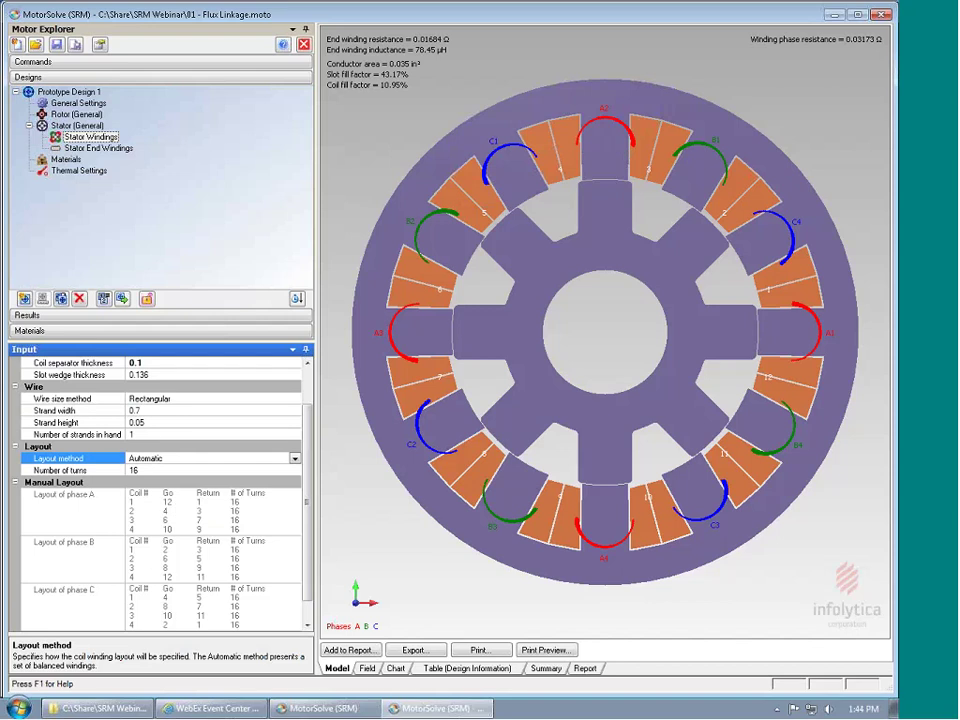
Enable custom values for the stator end windings' outer diameter and axial extent, and return to the stator windings
click(76, 152)
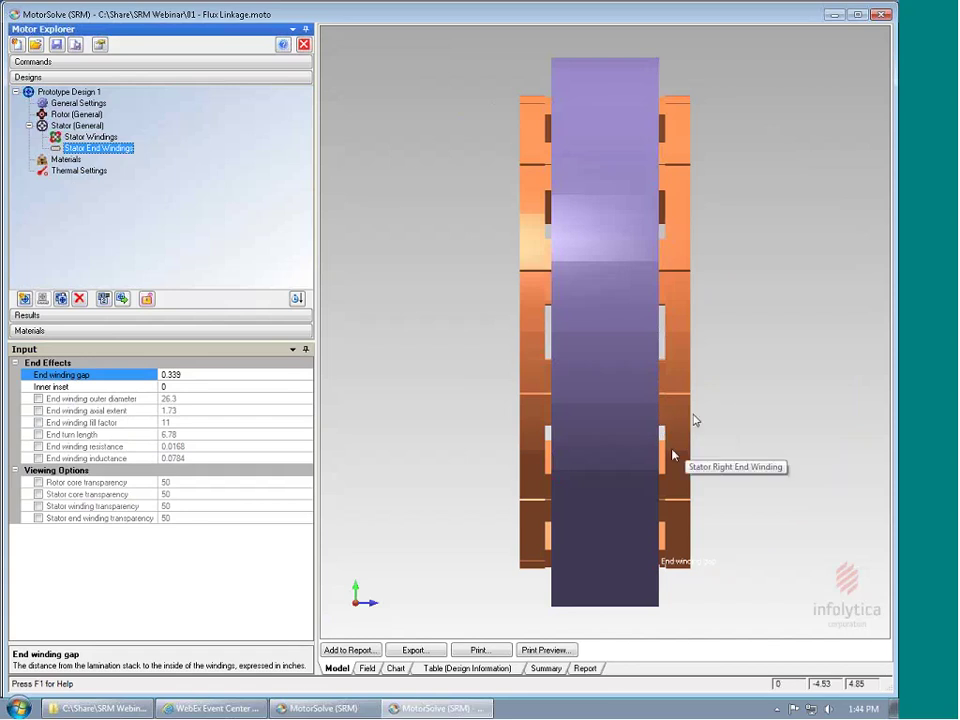
click(38, 398)
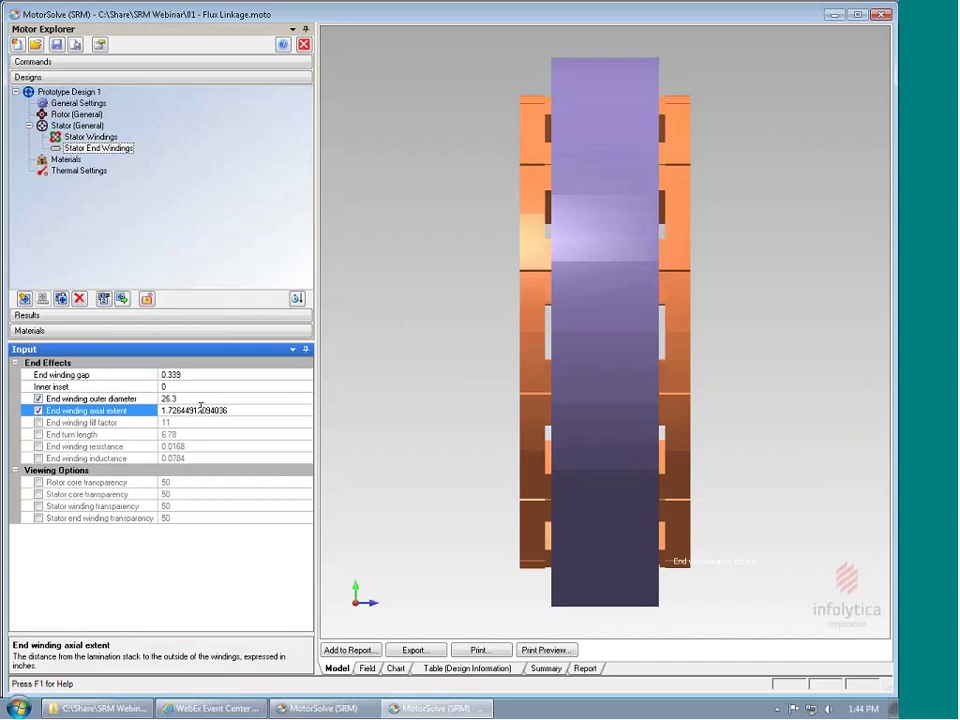
click(90, 137)
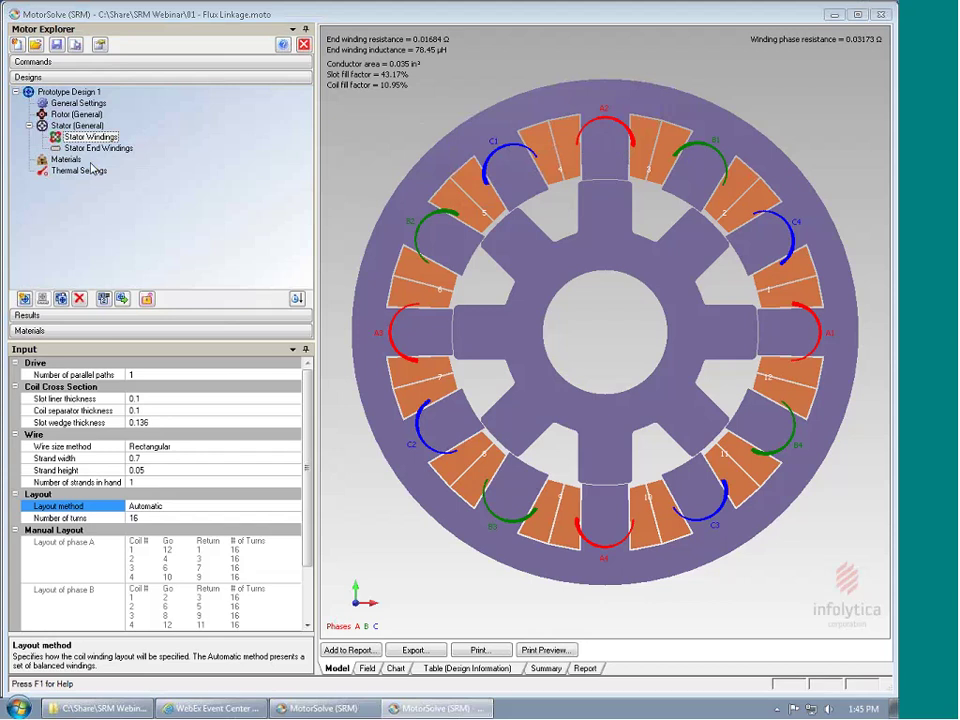
Switch to the other MotorSolve window and examine the BH curve and iron loss curves of the M-19 29 Ga material
click(297, 710)
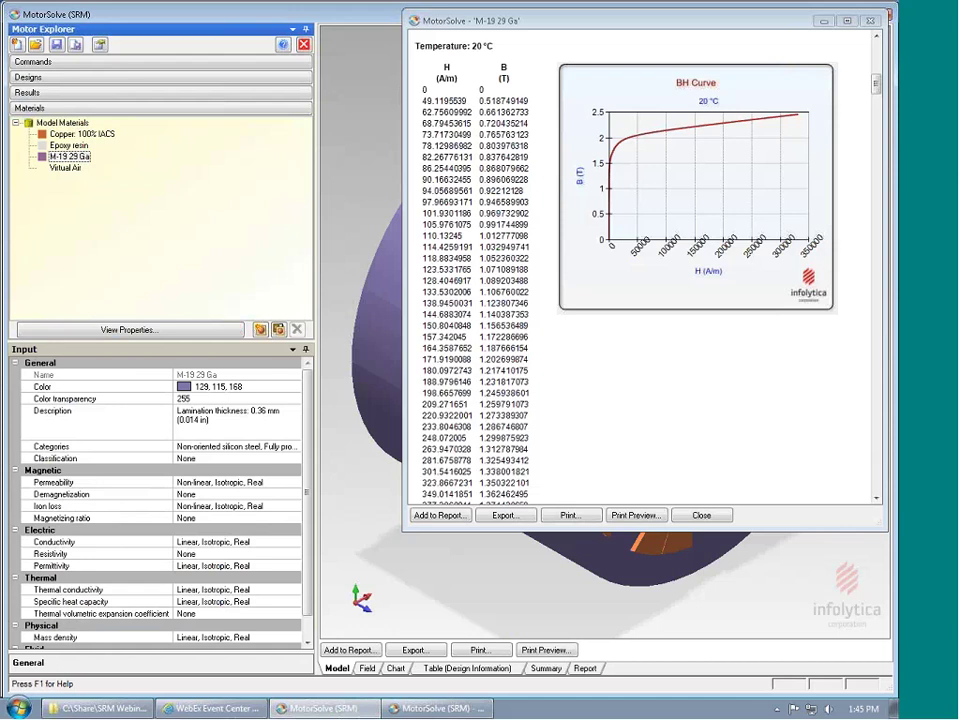
mouse_move(108, 141)
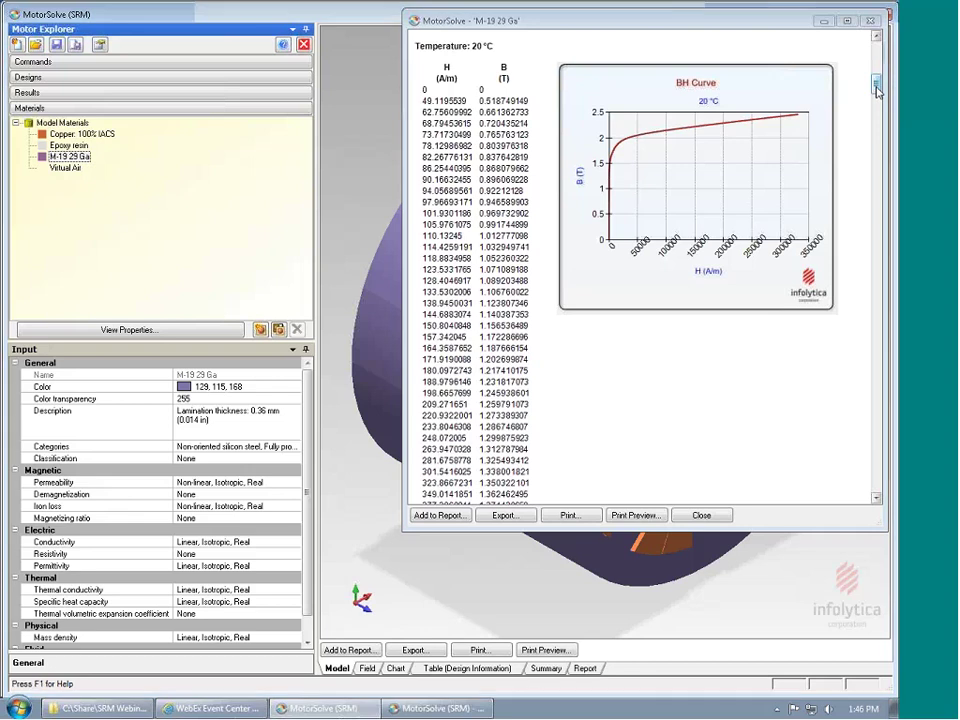
drag(876, 90, 874, 198)
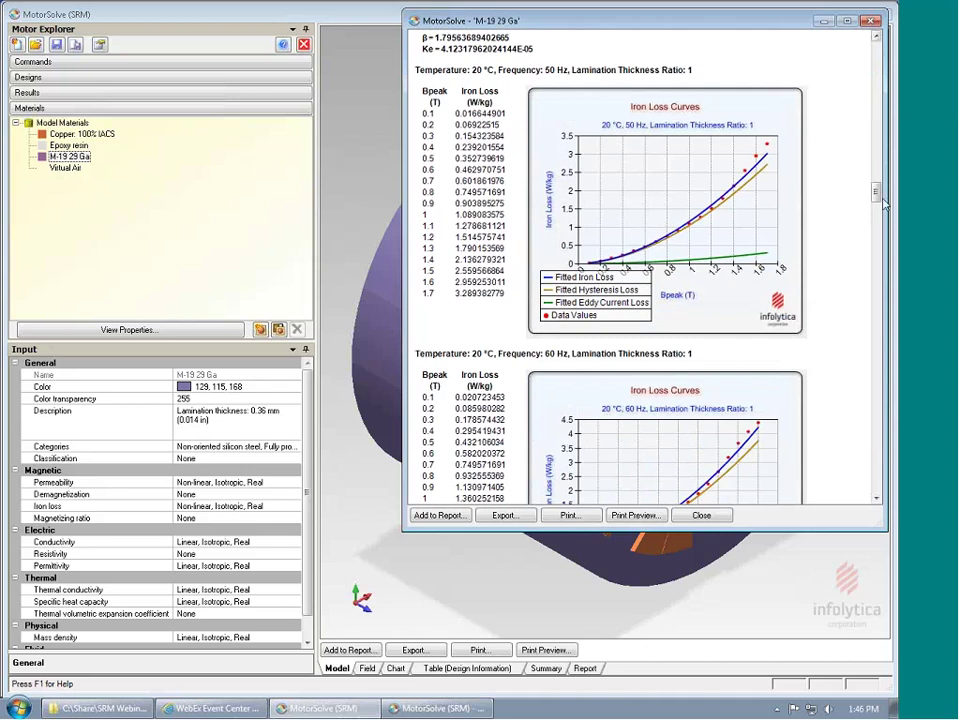
Examine the 60 Hz iron loss curves of the M-19 29 Ga material, and close its data window and the extra MotorSolve window
scroll(877, 197, down, 3)
mouse_move(877, 199)
mouse_down()
mouse_move(880, 348)
mouse_move(877, 200)
mouse_up()
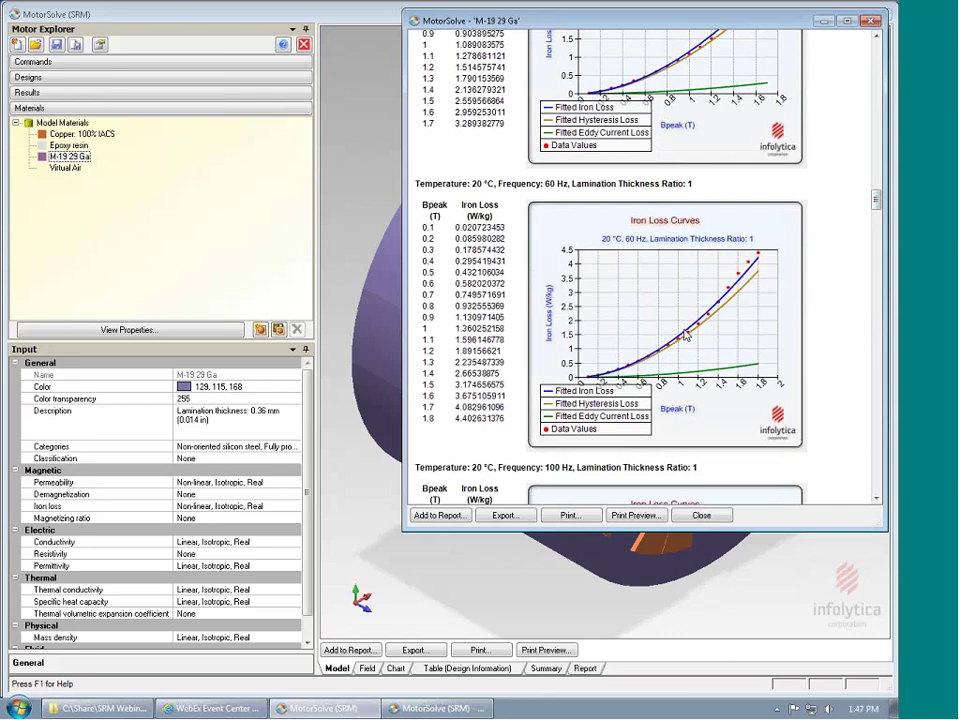
mouse_move(716, 319)
click(872, 21)
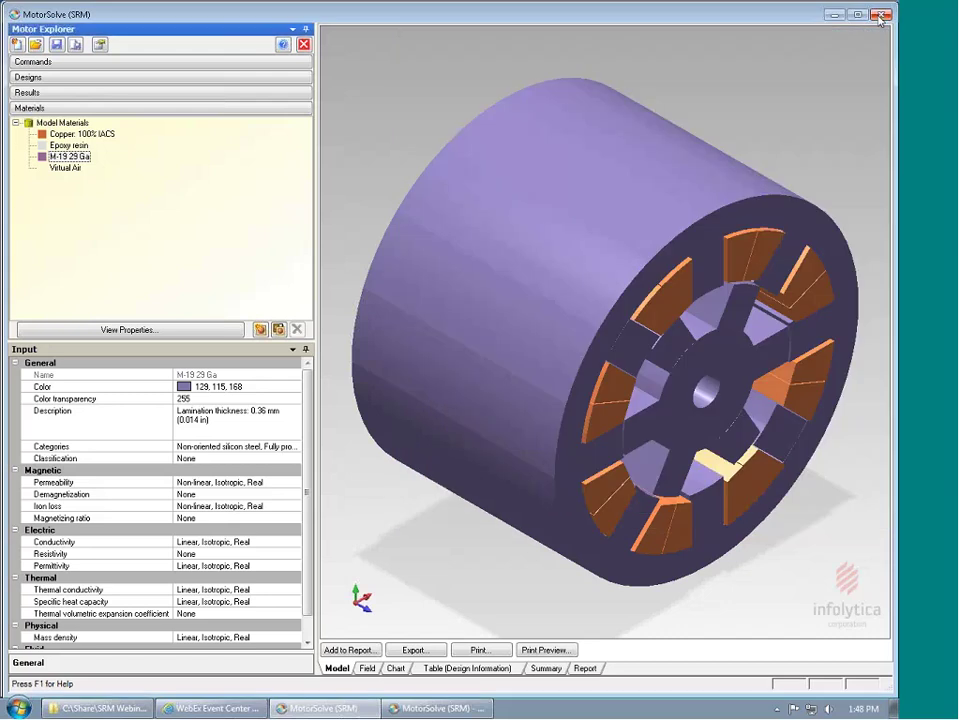
click(880, 16)
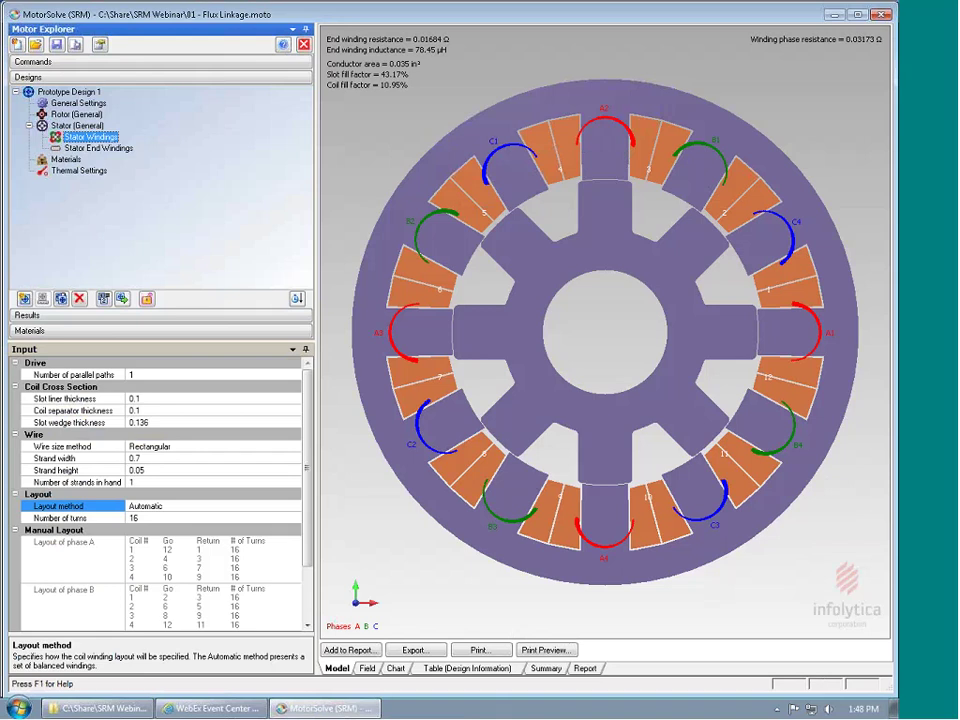
Reload 01 - Flux Linkage.moto without saving changes and generate the flux linkage chart for Prototype Design 1
click(57, 318)
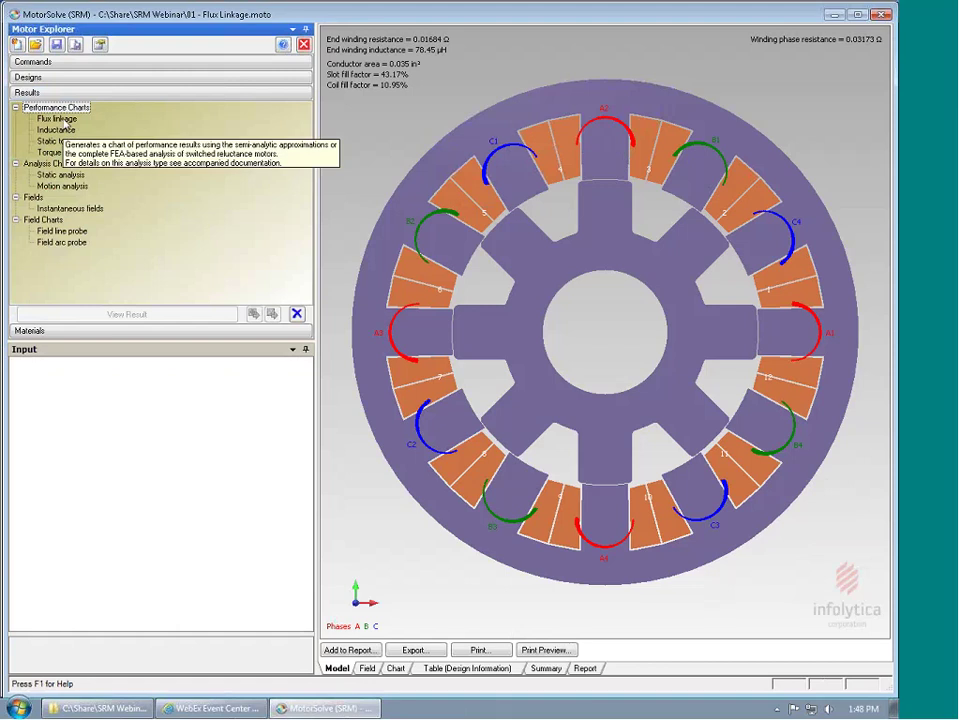
click(60, 120)
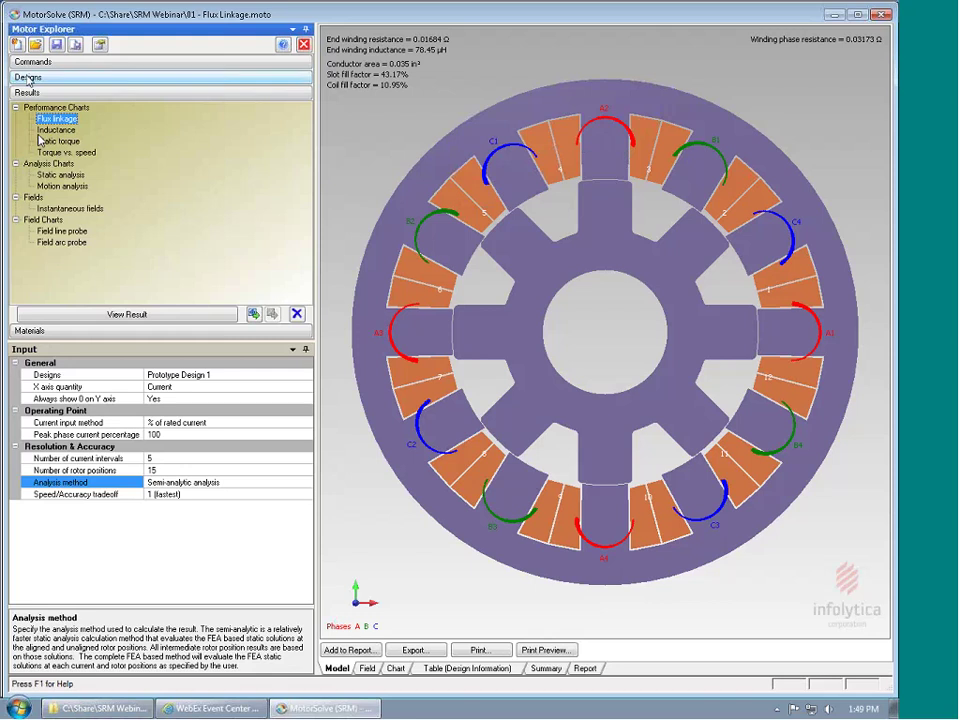
click(35, 44)
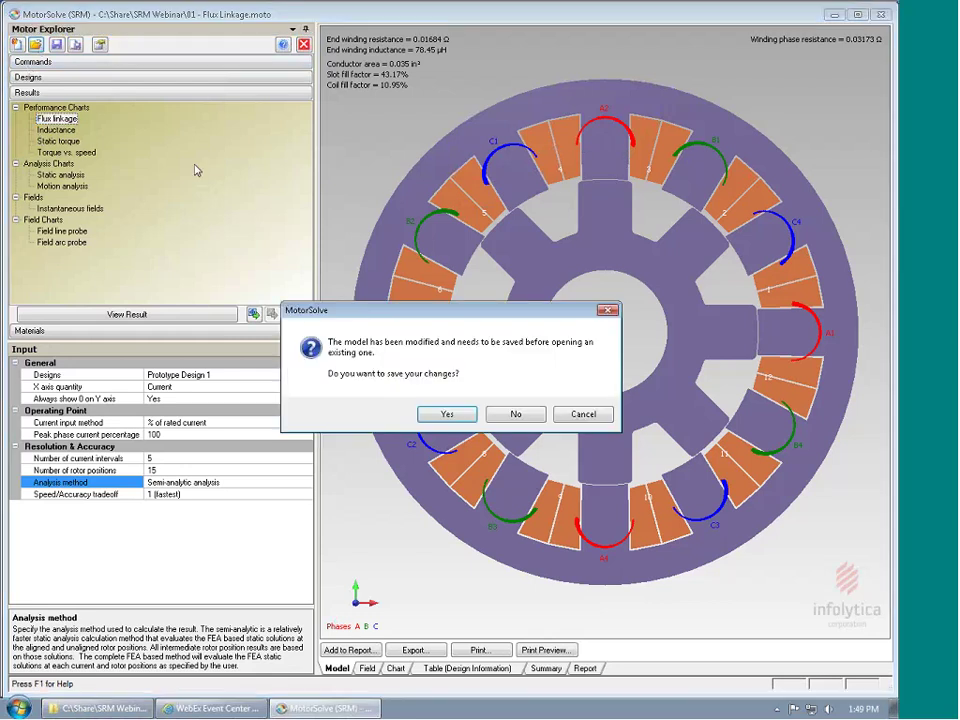
click(515, 413)
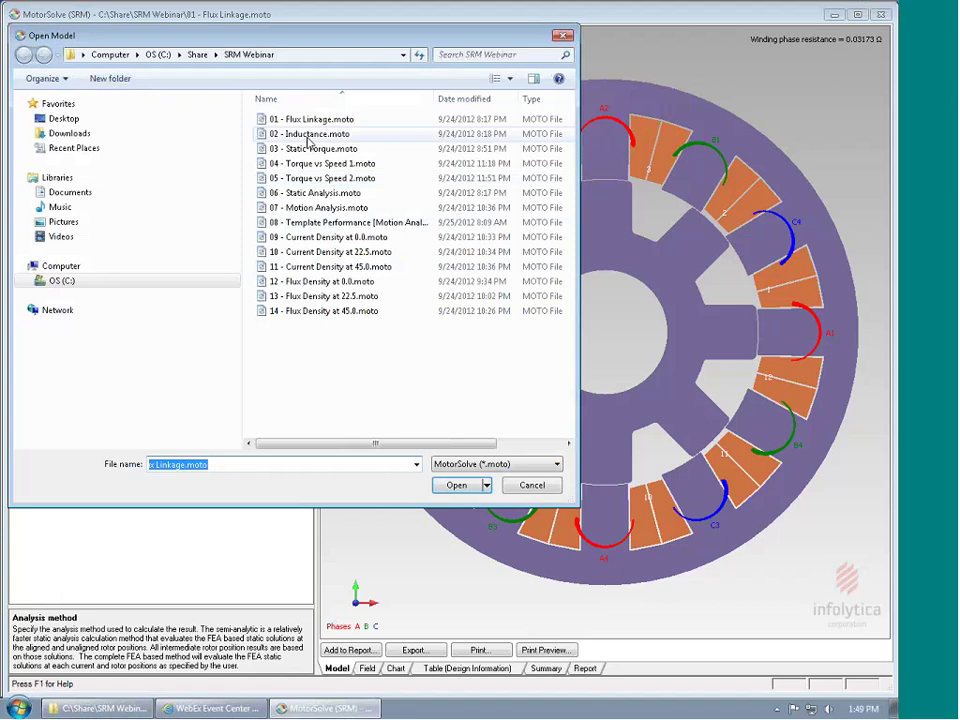
double_click(310, 119)
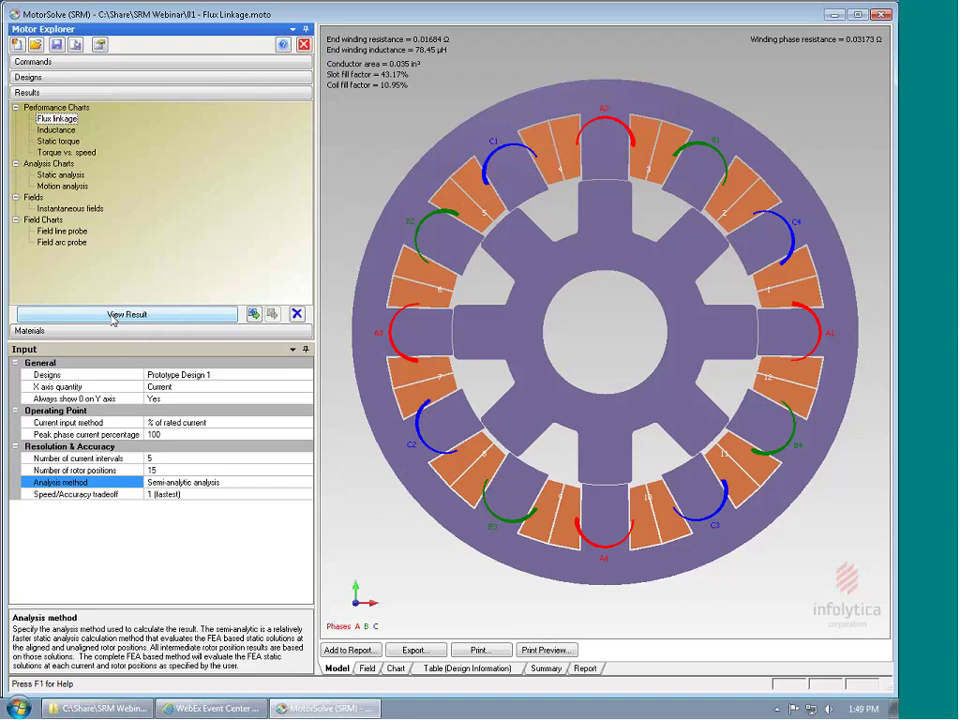
click(113, 316)
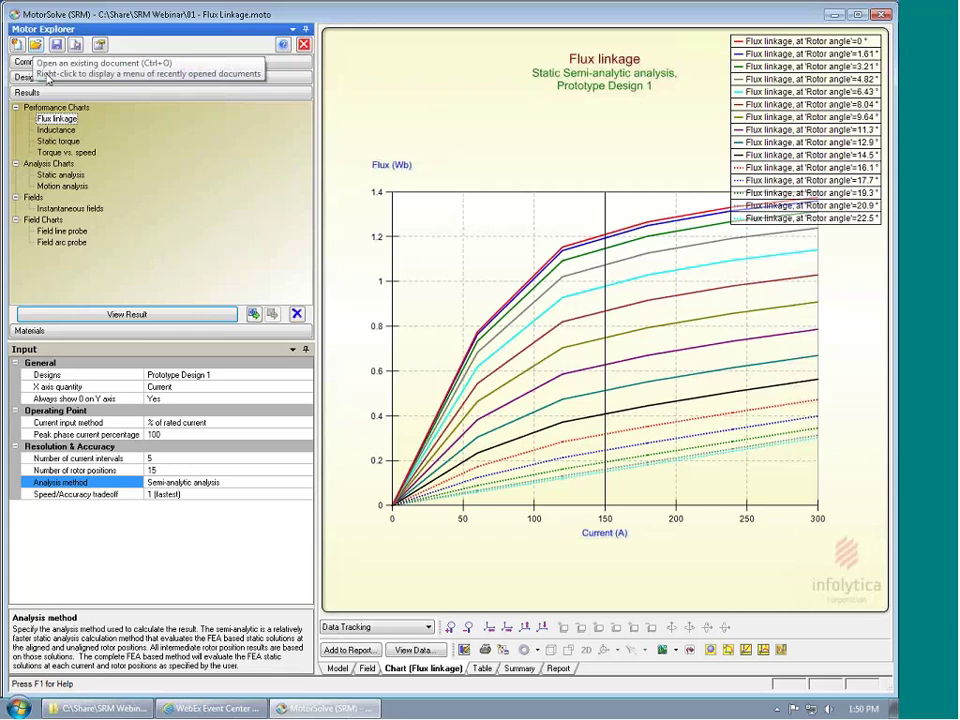
Open the model 02 - Inductance.moto, discarding the changes to the current model
click(36, 44)
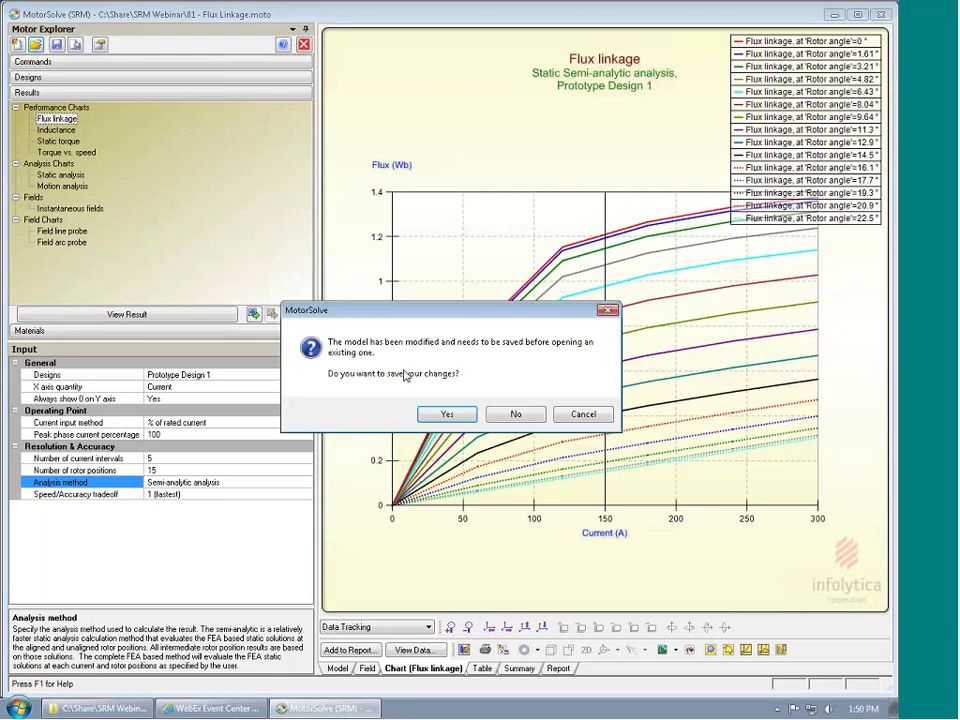
click(517, 415)
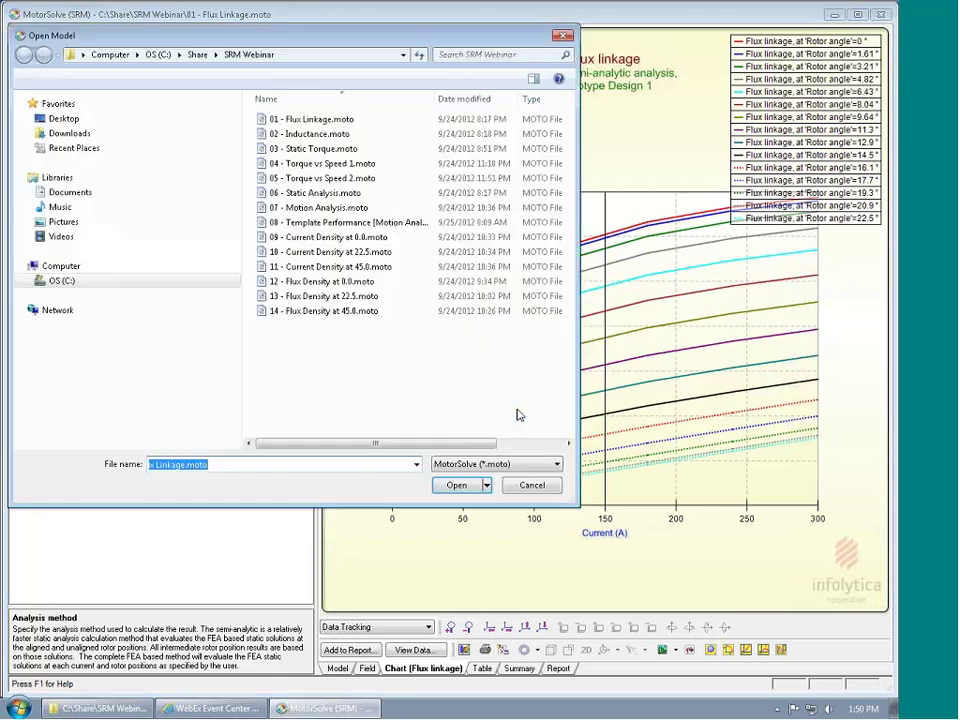
double_click(309, 136)
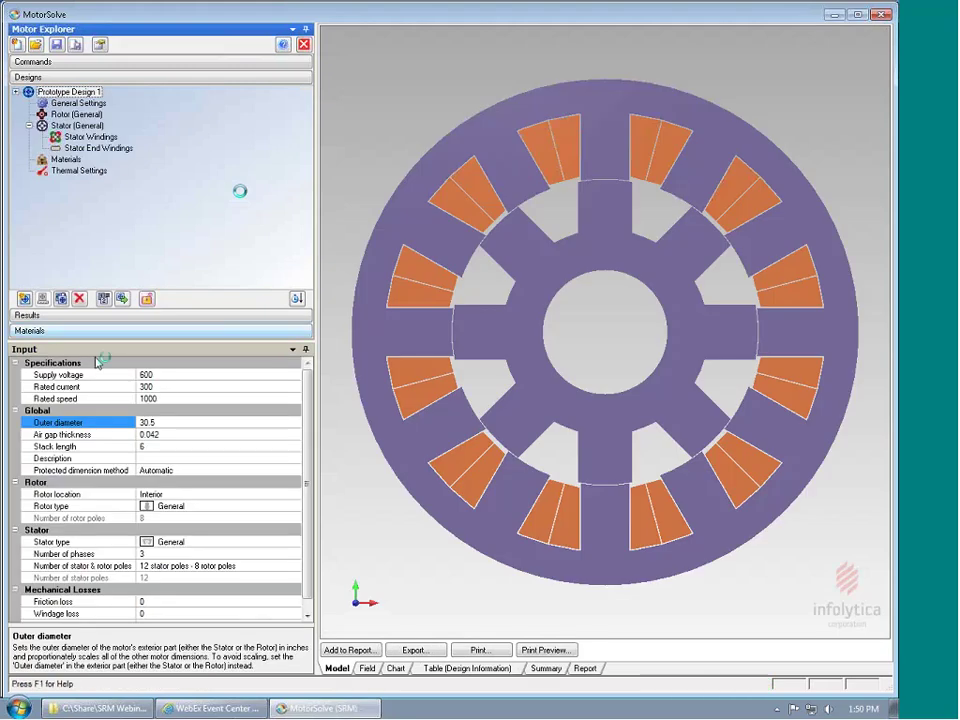
Generate the inductance chart for Prototype Design 1 and track its curves at a rotor angle of about 4.68° and slightly lower
click(57, 316)
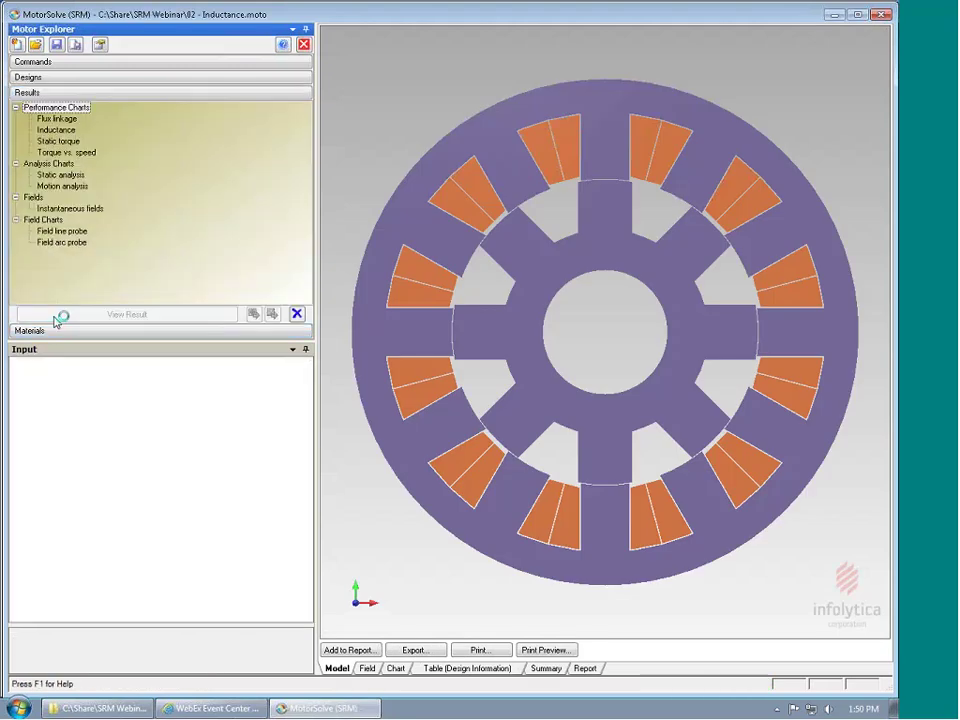
click(60, 130)
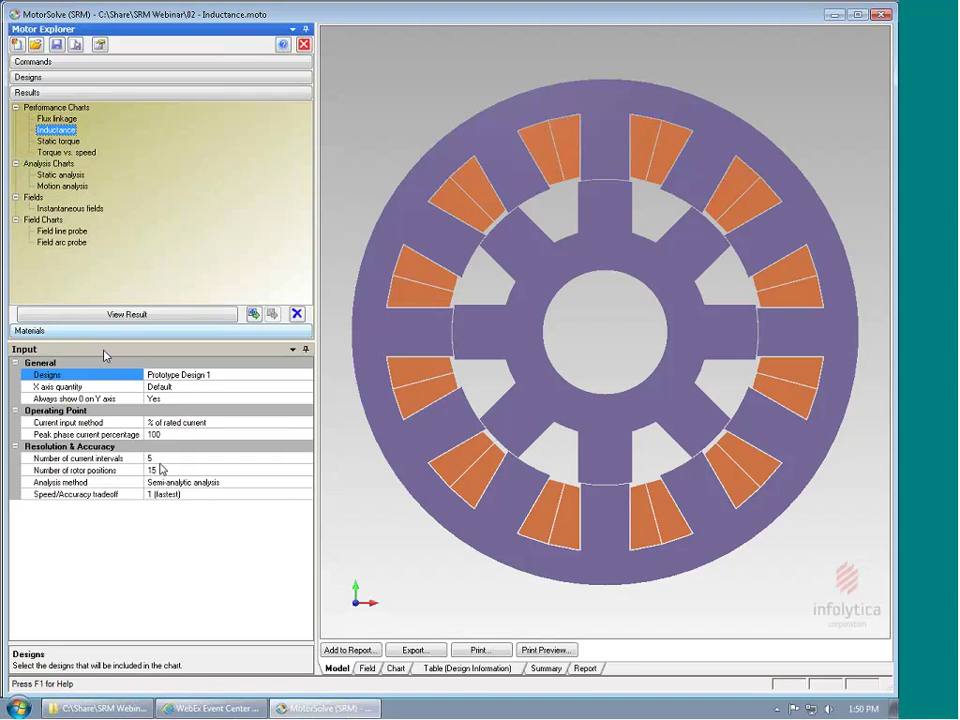
click(101, 317)
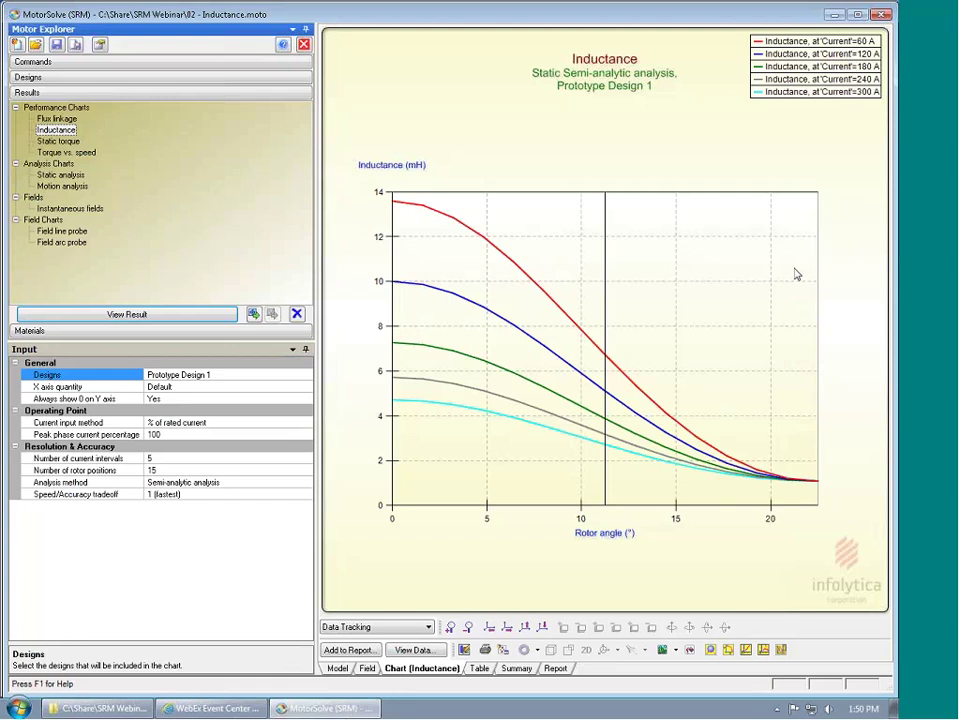
click(607, 292)
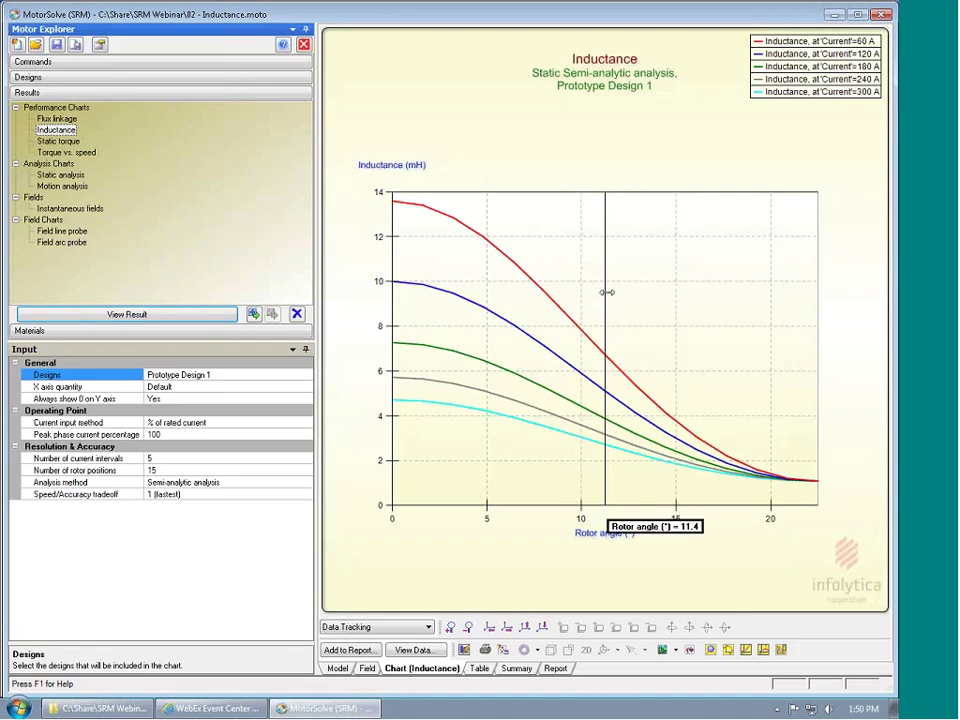
drag(607, 292, 480, 265)
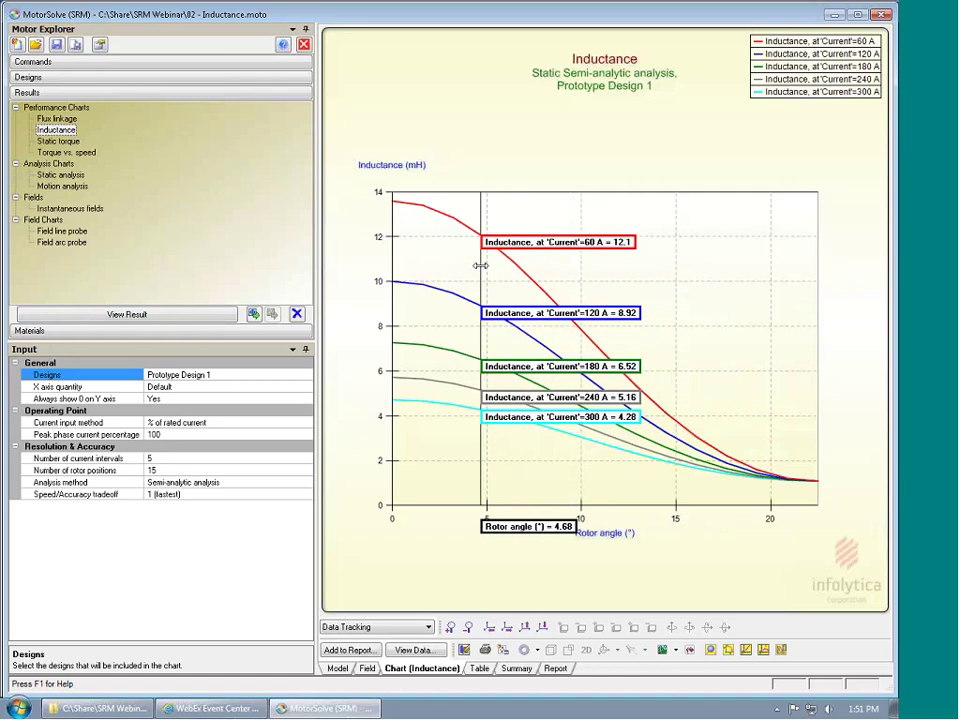
mouse_move(480, 265)
mouse_down()
mouse_move(446, 257)
mouse_move(463, 255)
mouse_up()
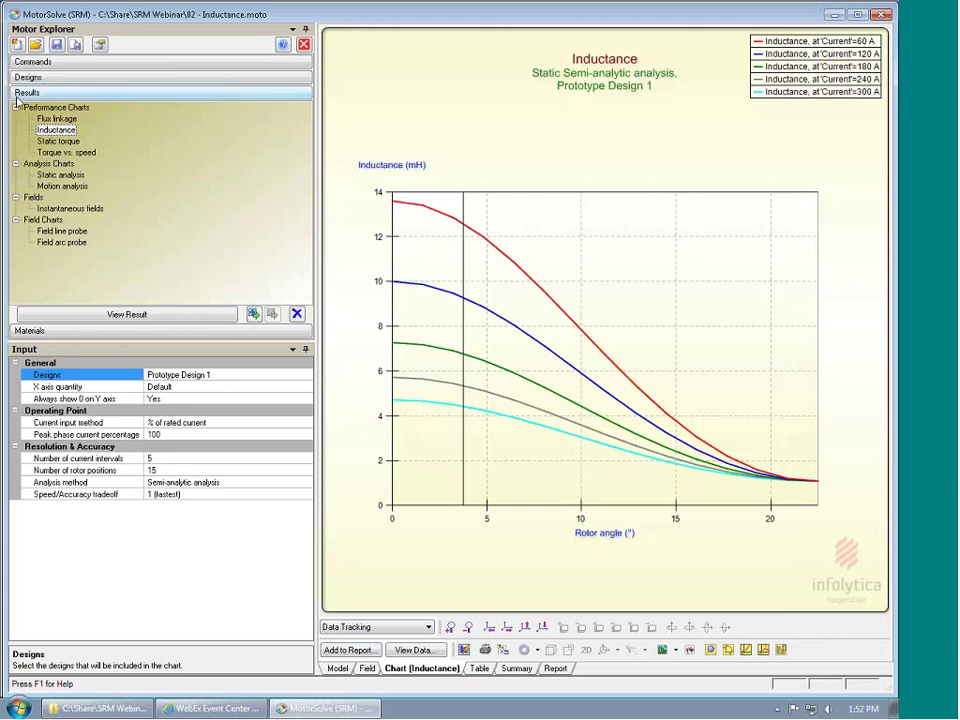
Open the model 03 - Static Torque.moto without saving the inductance model
click(36, 48)
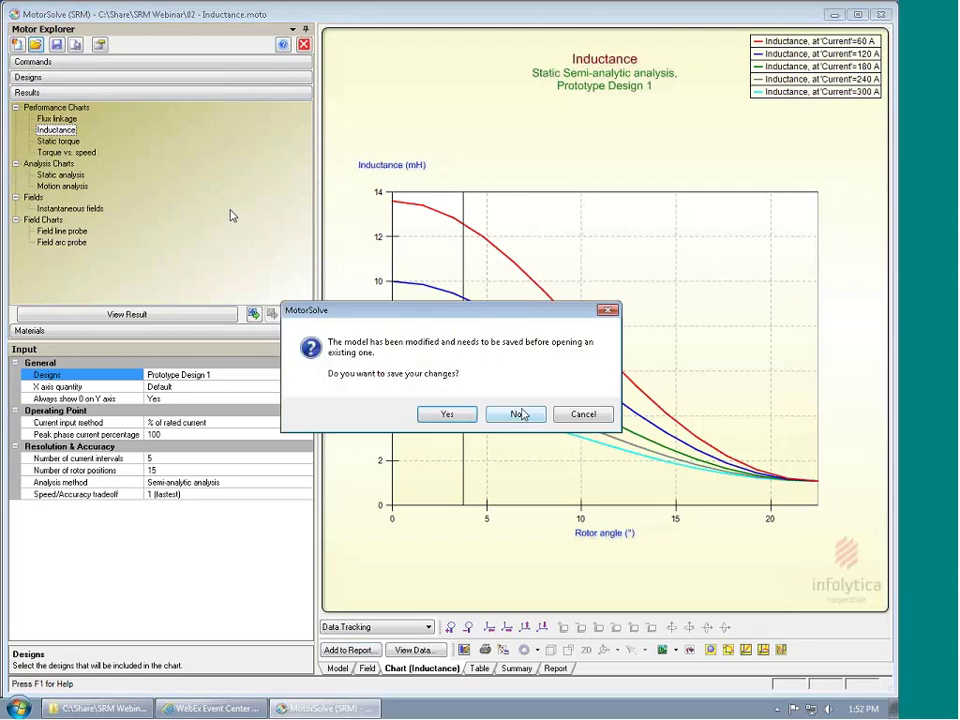
click(518, 413)
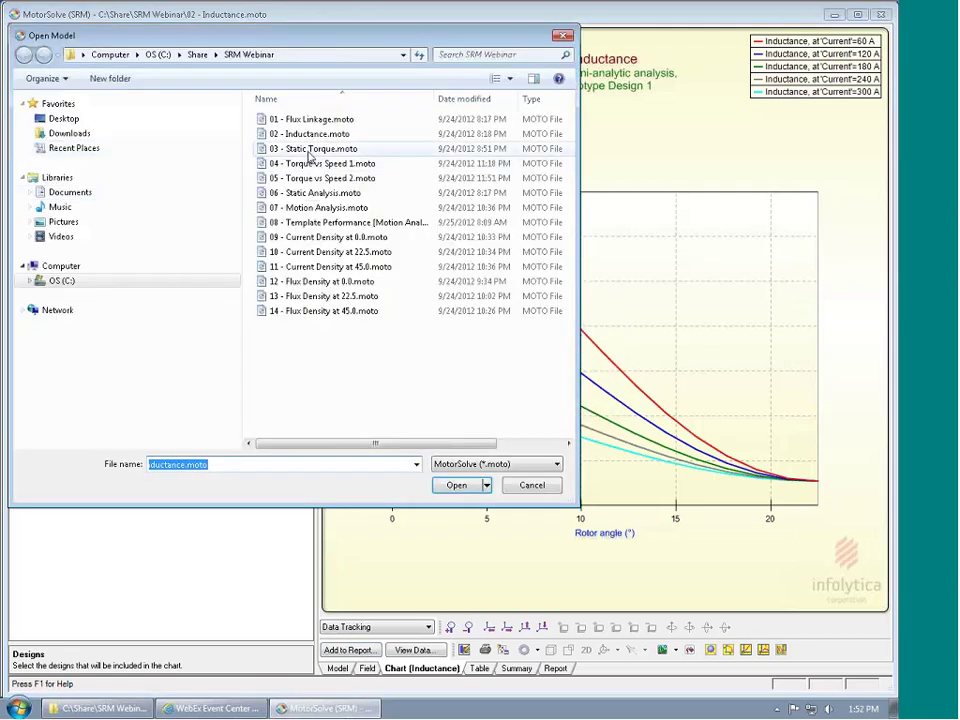
double_click(311, 152)
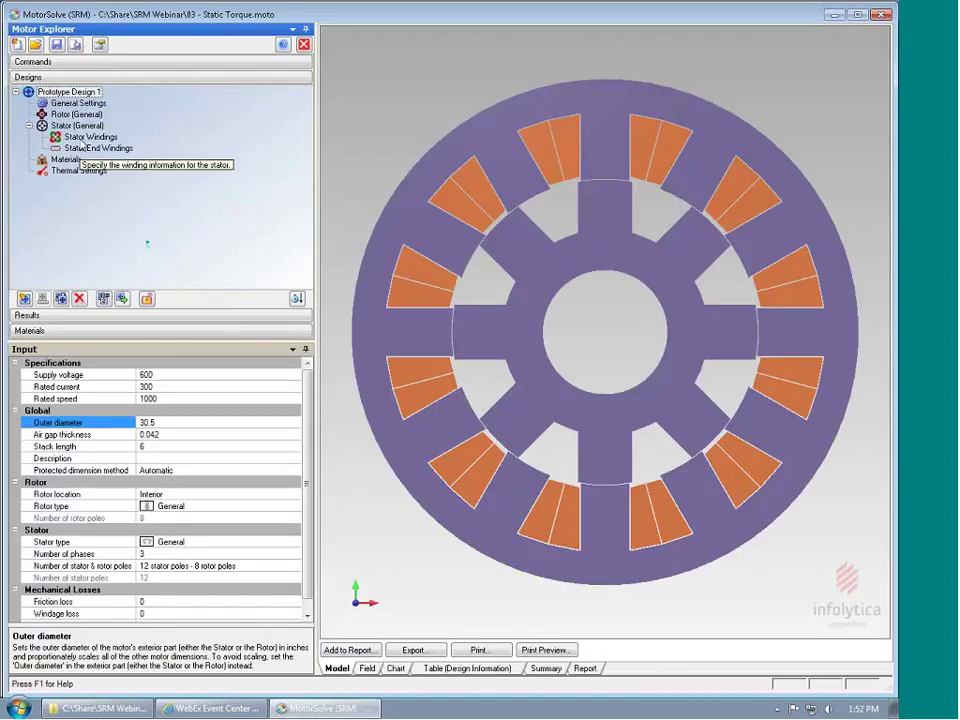
Generate the static torque chart for Prototype Design 1 and track its curves at a rotor angle of about 14.2°
click(72, 318)
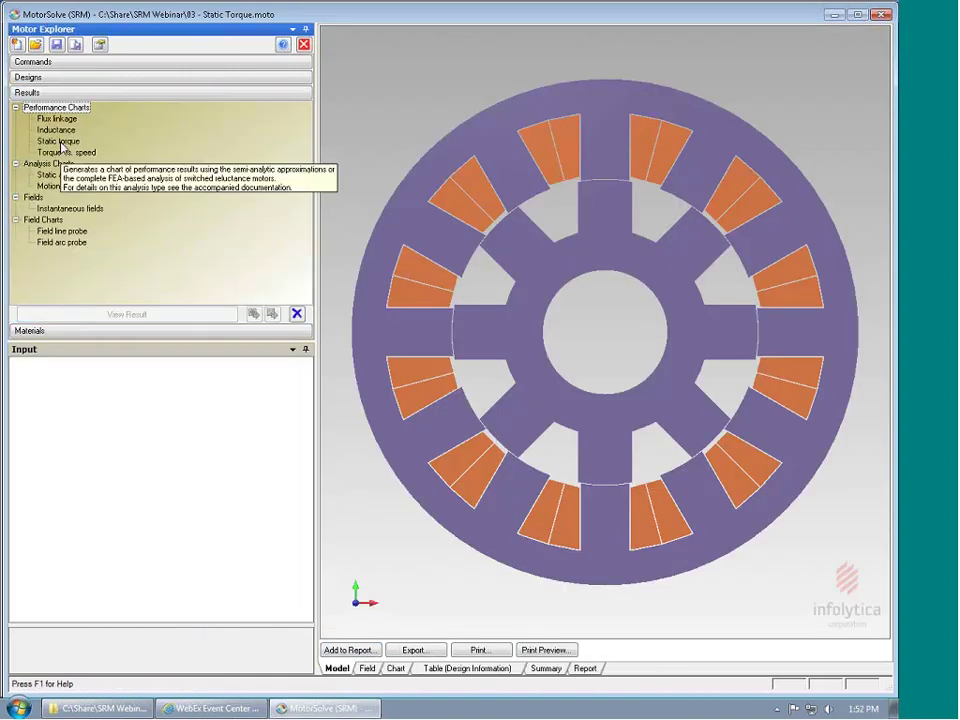
click(58, 143)
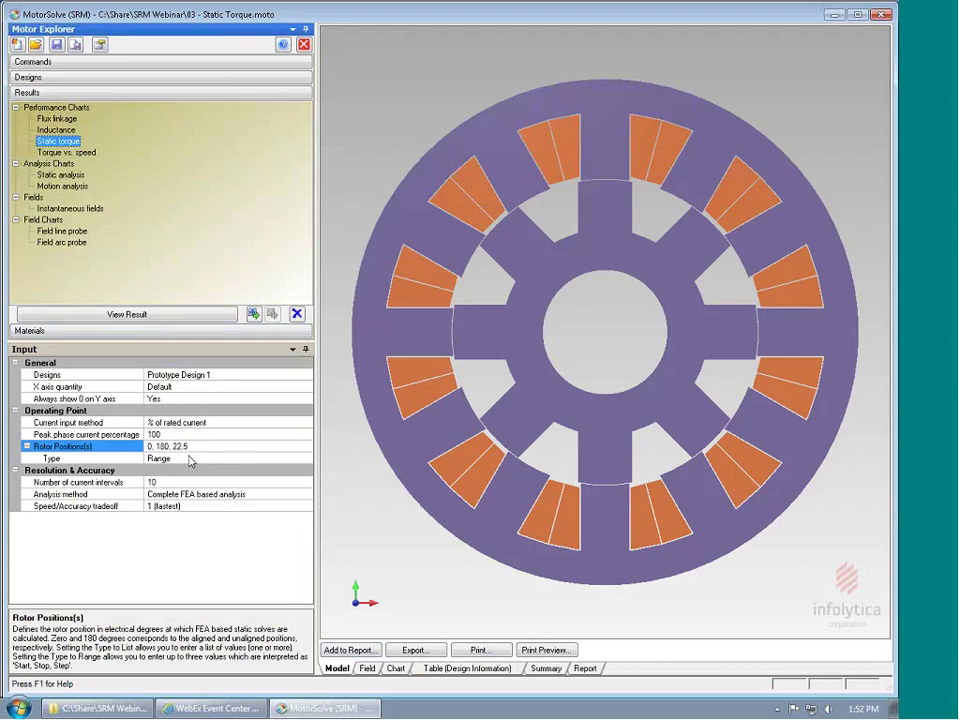
click(122, 316)
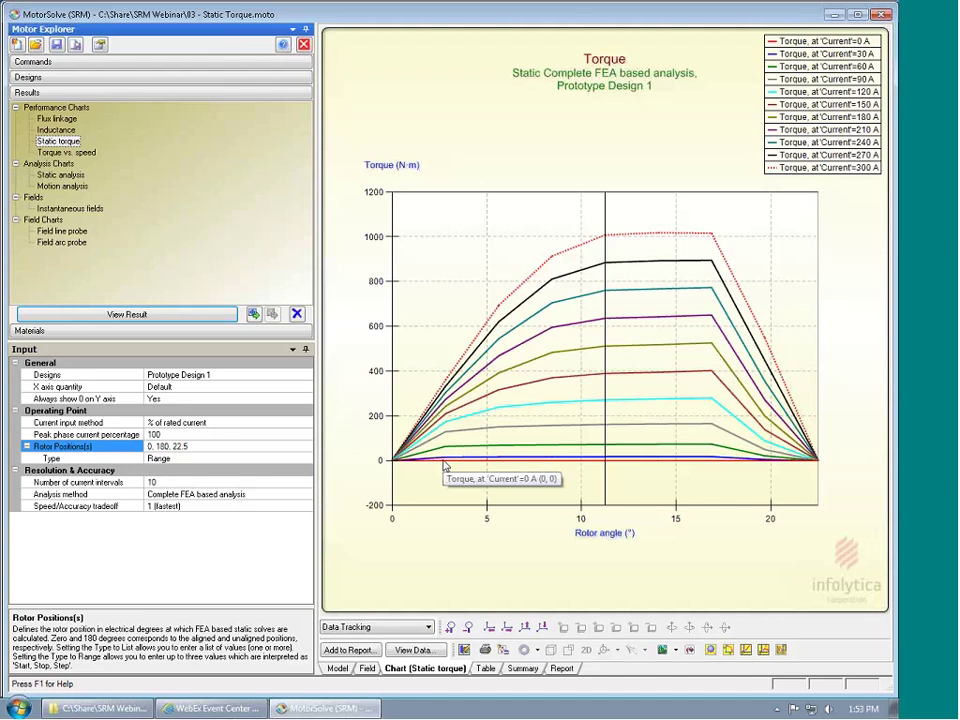
drag(601, 392, 659, 375)
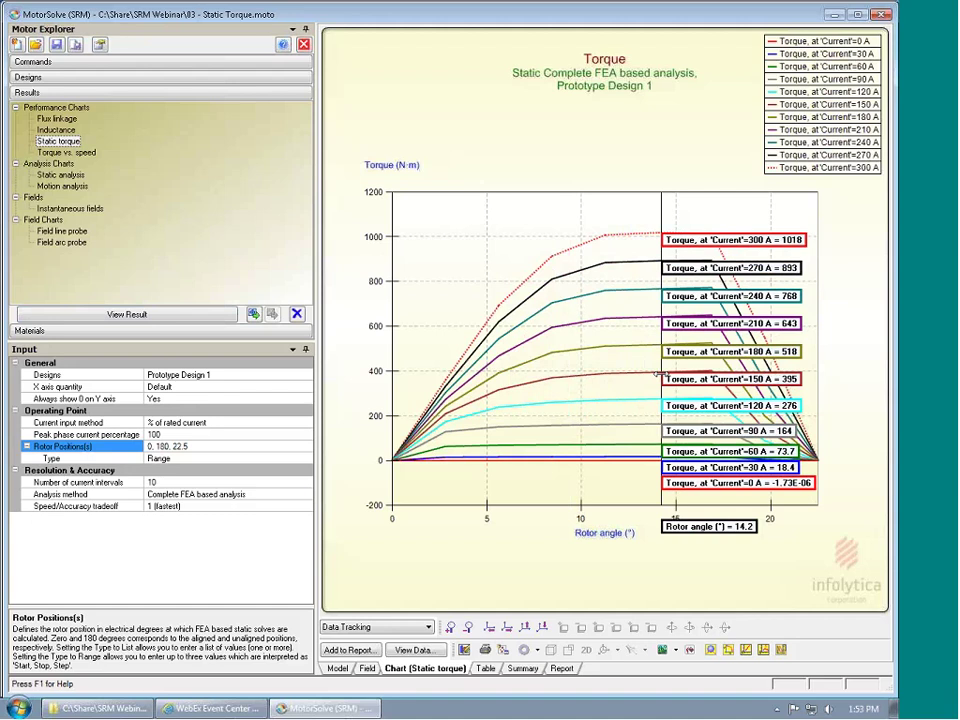
drag(659, 375, 660, 375)
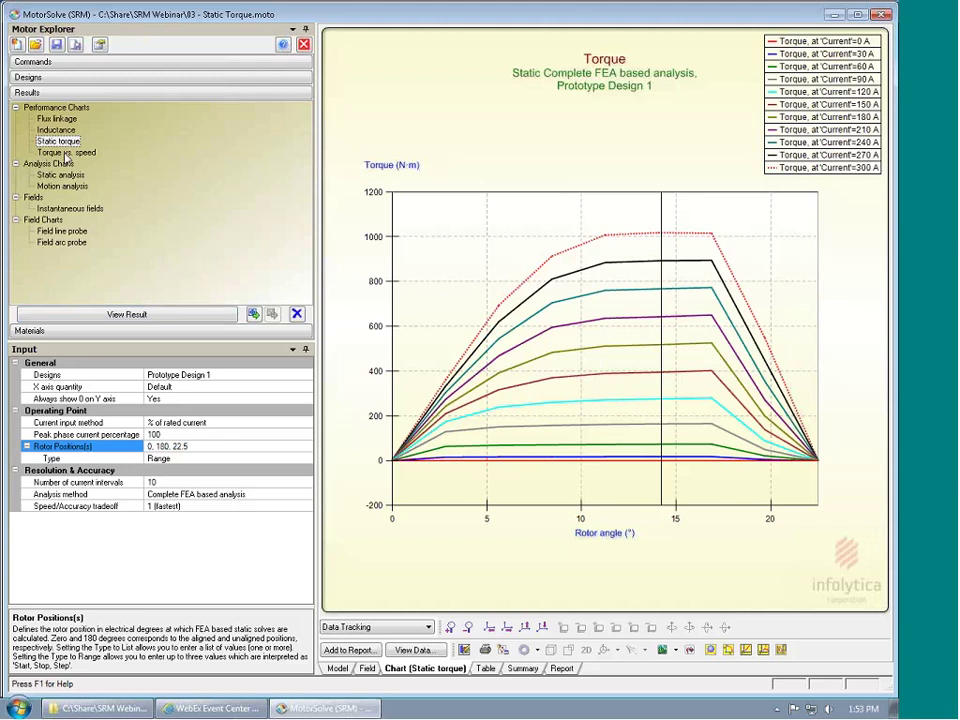
Open the model 04 - Torque vs Speed 1.moto without saving the static torque model
click(36, 46)
click(521, 413)
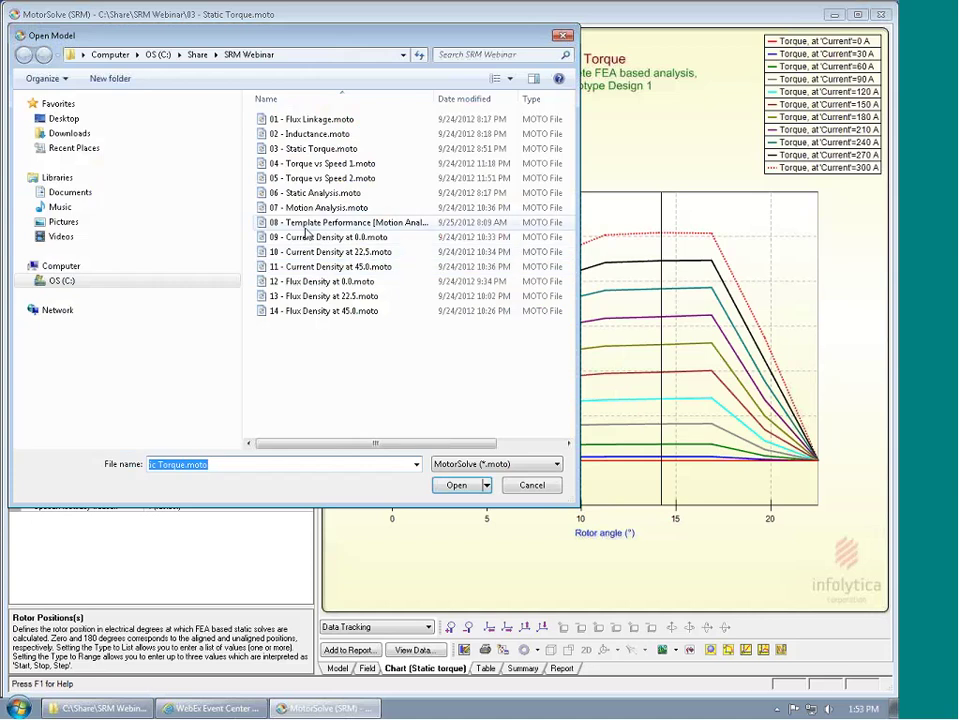
double_click(320, 163)
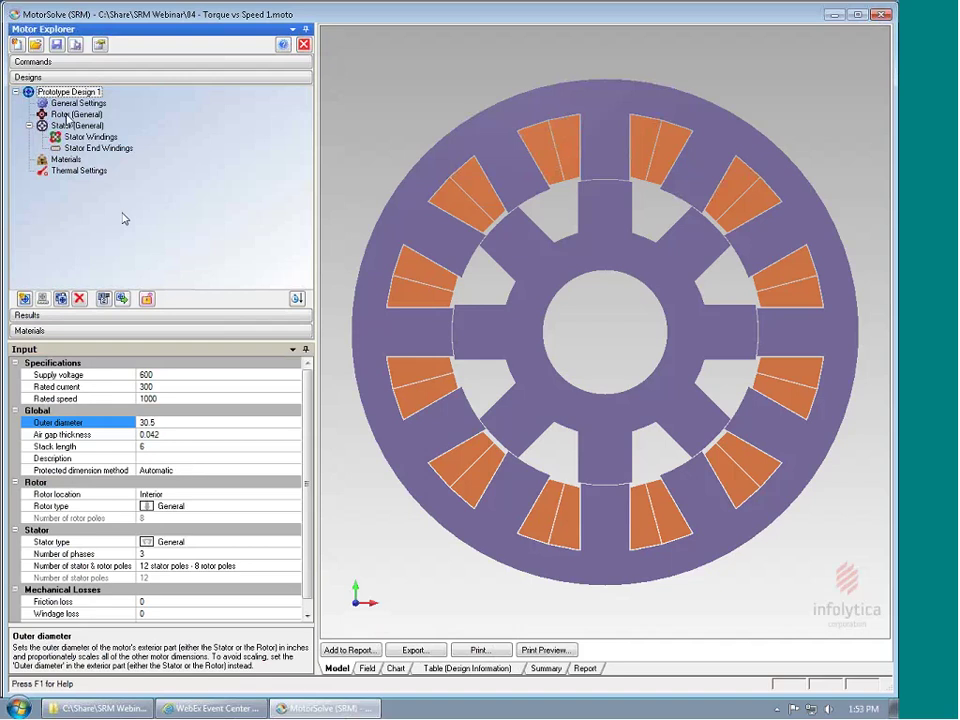
Generate the torque vs. speed chart and track the torque at 1000 rpm and at the knee of the curve near 1250 rpm
click(53, 316)
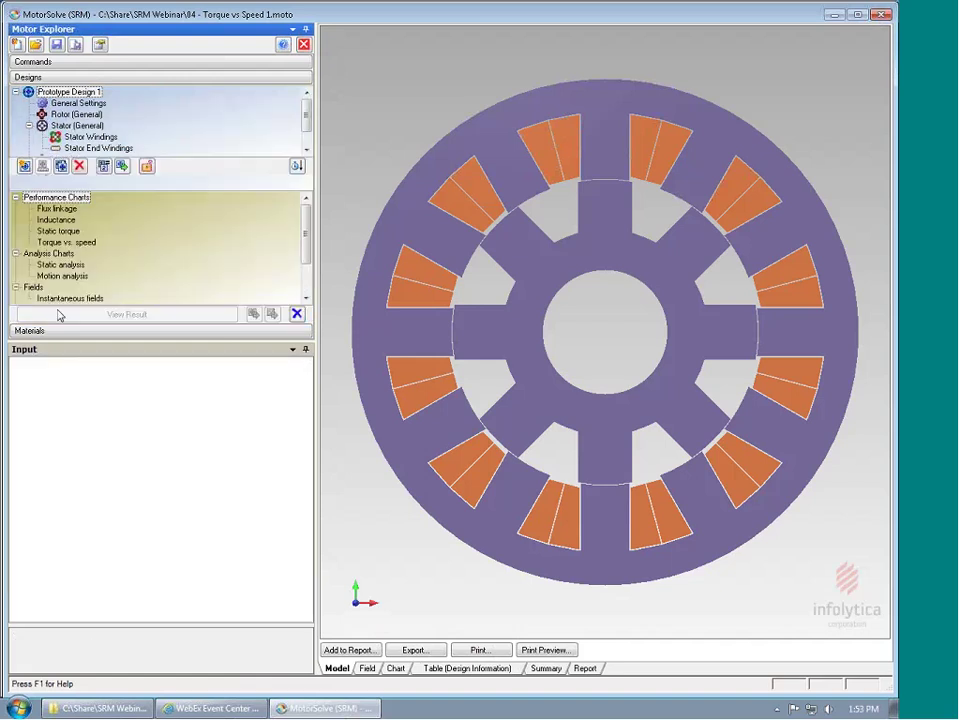
click(66, 152)
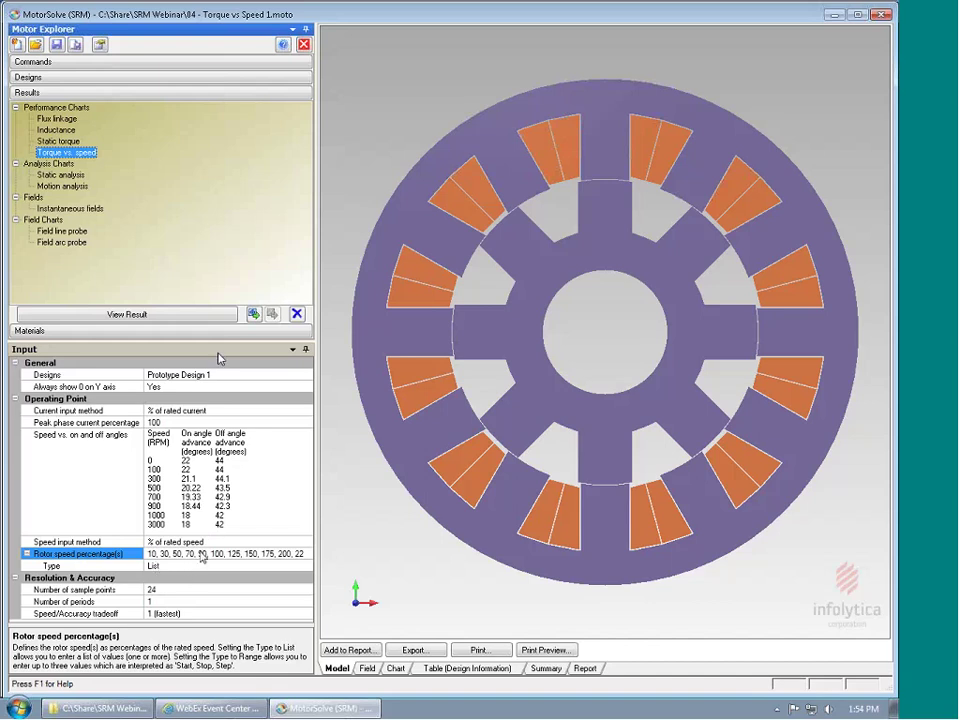
click(130, 316)
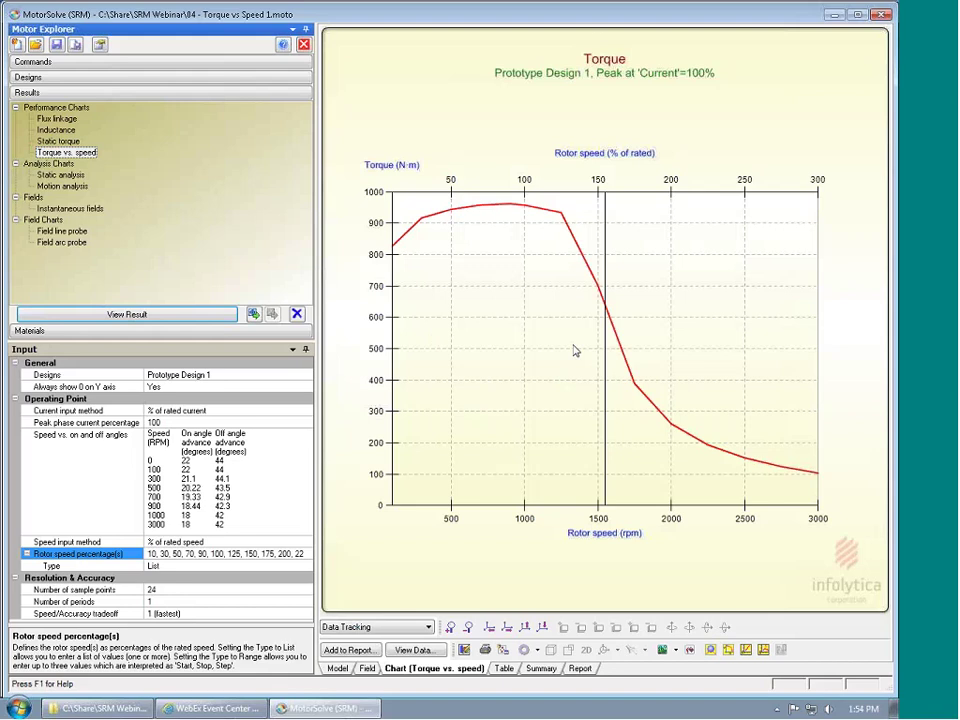
mouse_move(605, 375)
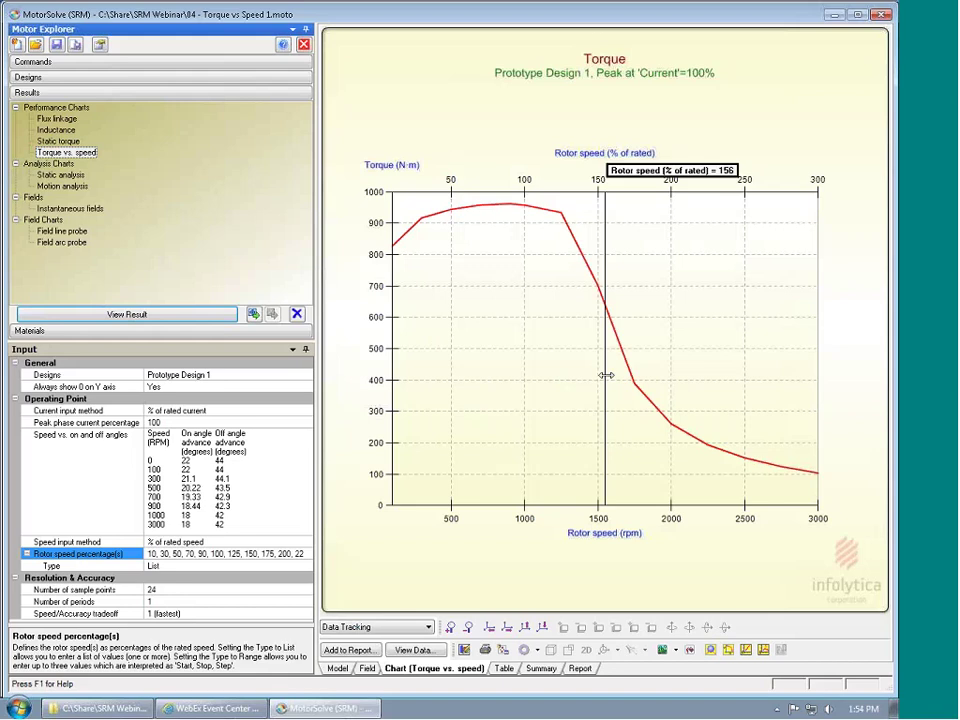
drag(605, 375, 523, 372)
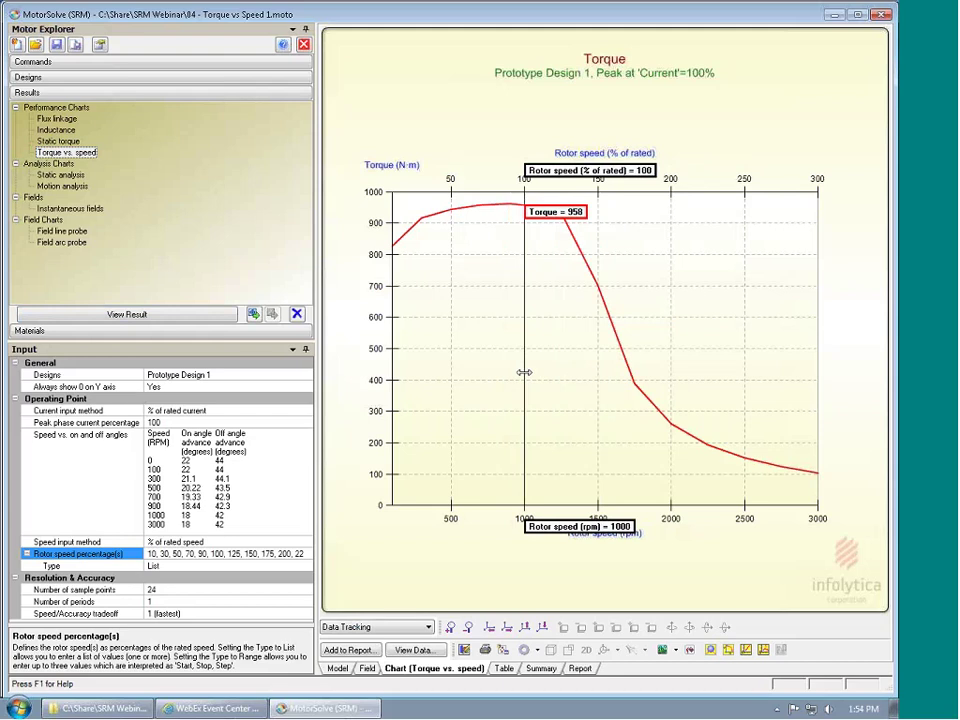
drag(523, 372, 562, 366)
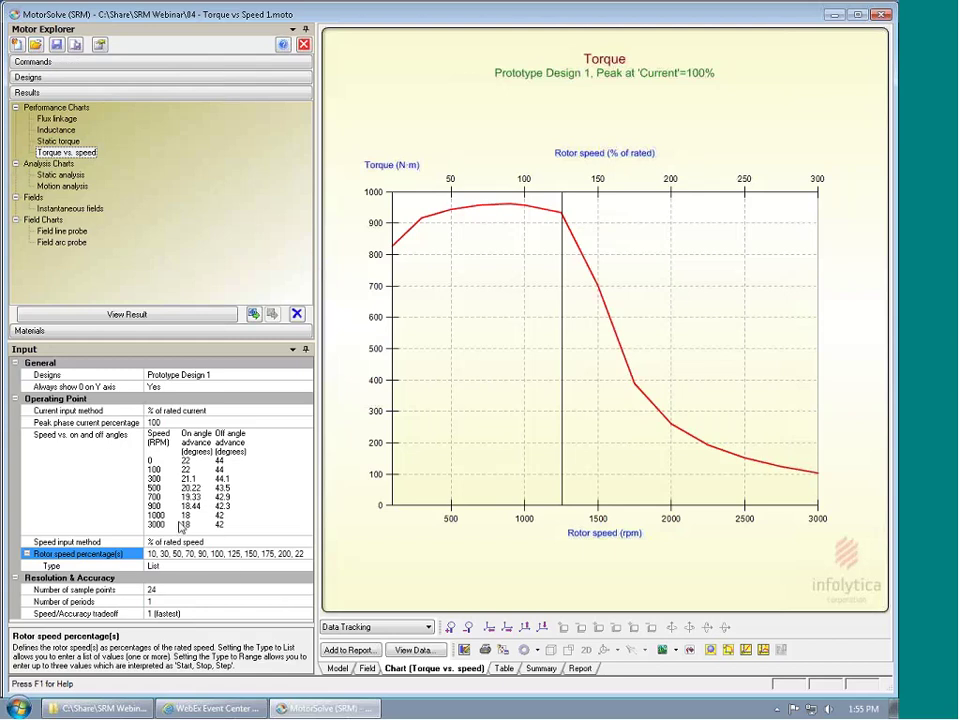
Open the model 05 - Torque vs Speed 2.moto without saving the current torque vs. speed model
click(35, 44)
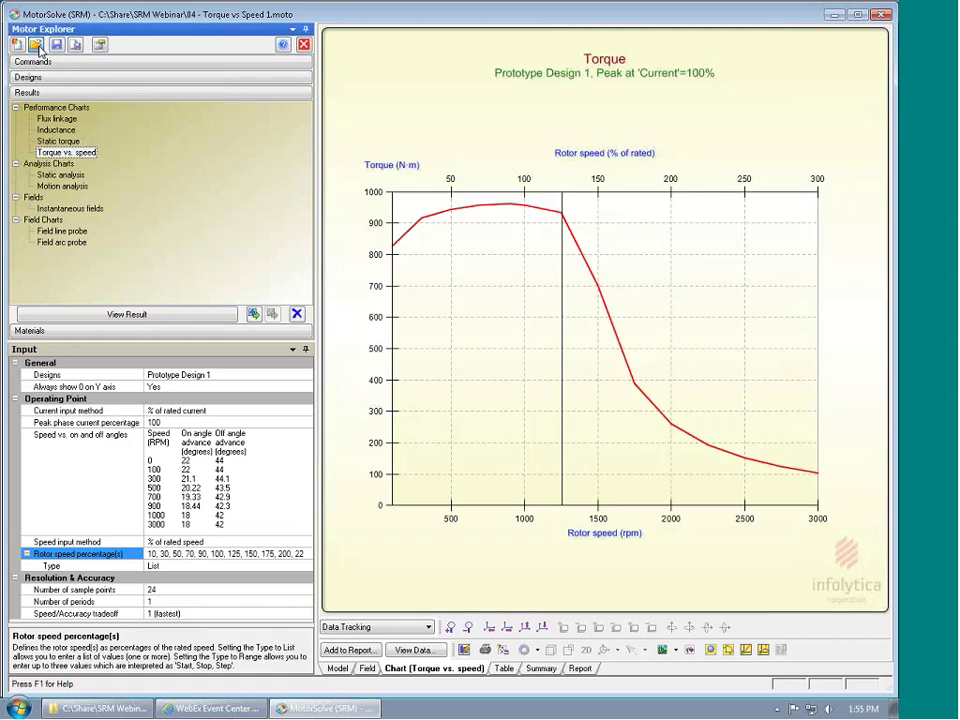
click(515, 413)
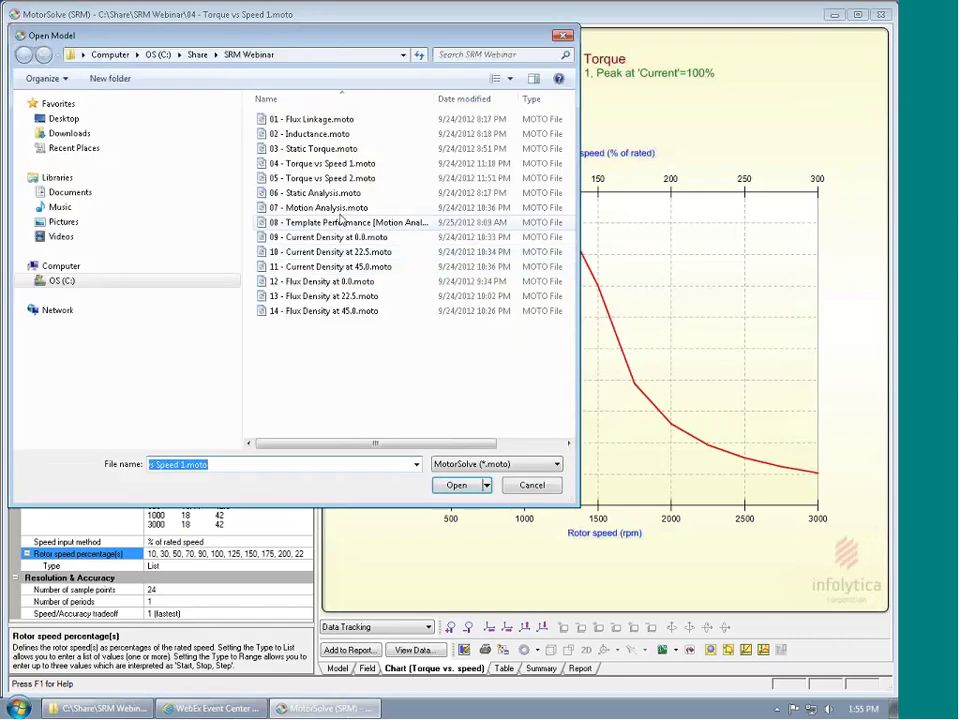
click(331, 178)
double_click(331, 178)
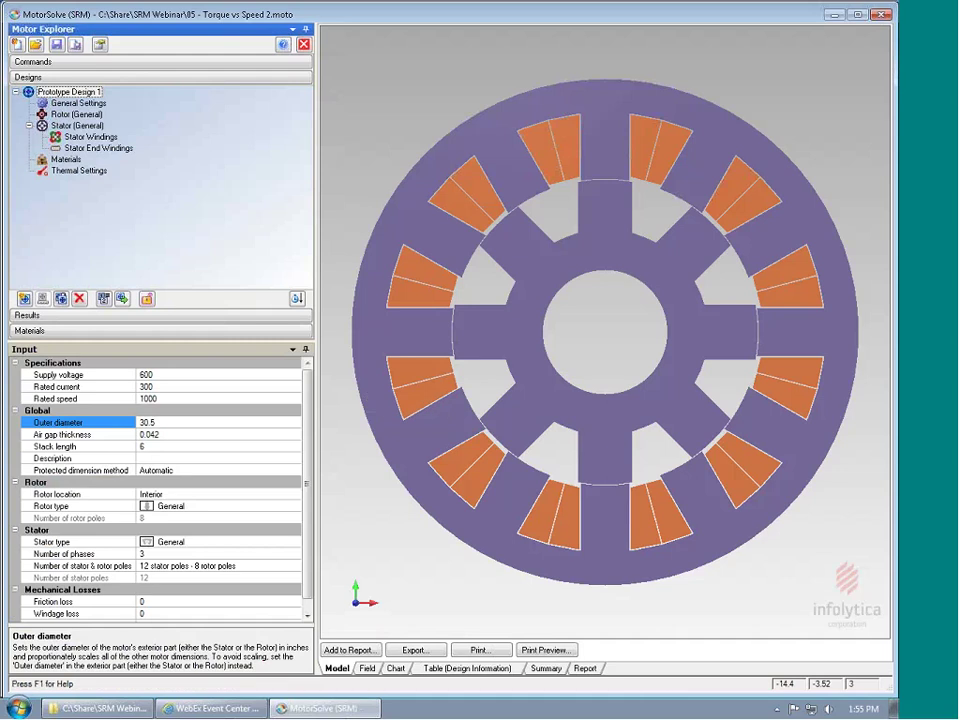
Generate the torque vs. speed chart for Prototype Design 1 using the preset rotor speed percentage range
click(60, 315)
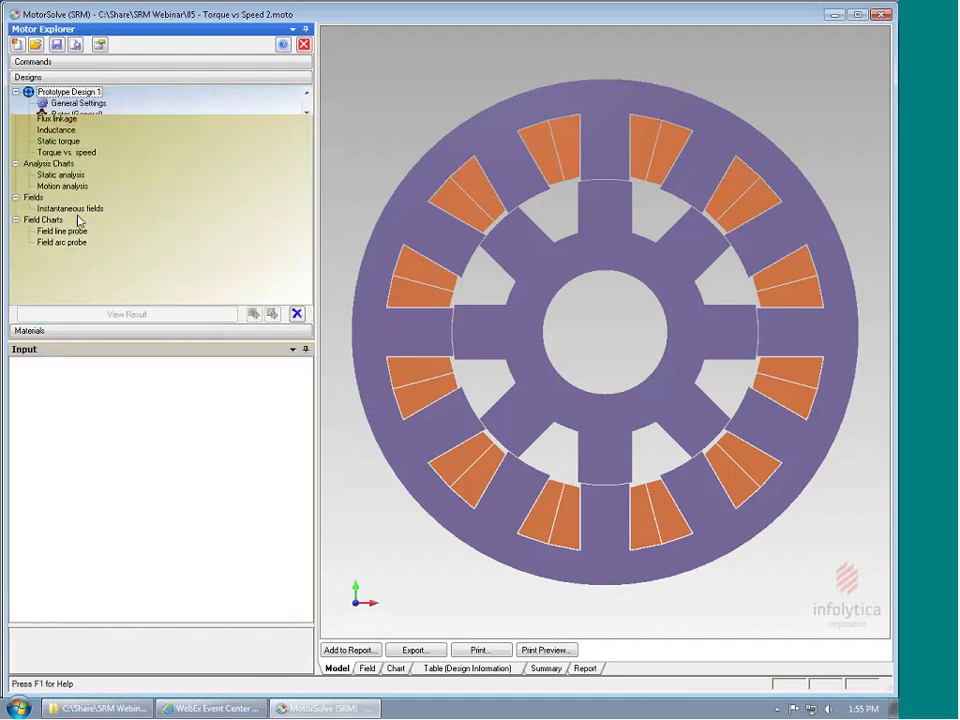
click(68, 153)
click(178, 553)
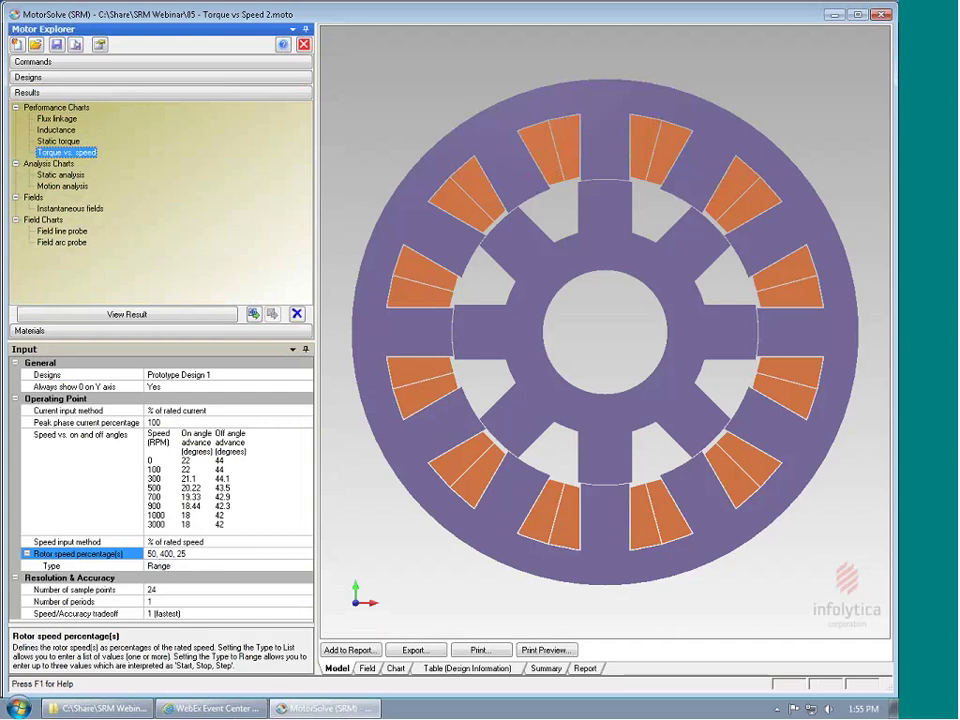
click(141, 315)
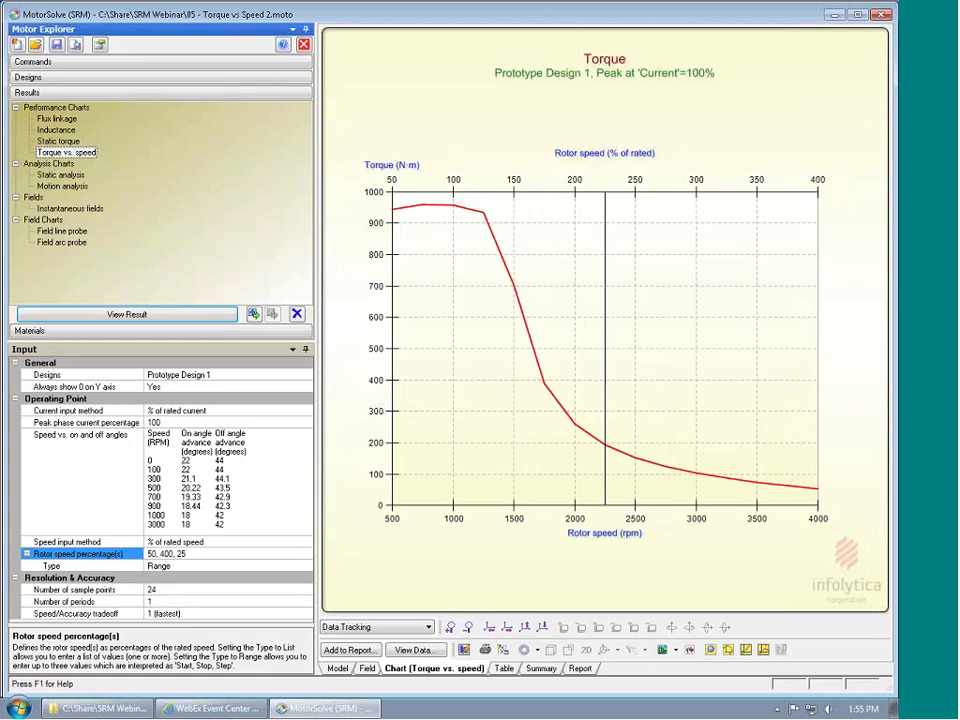
Open the model 06 - Static Analysis.moto without saving the second torque vs. speed model
click(36, 46)
click(518, 416)
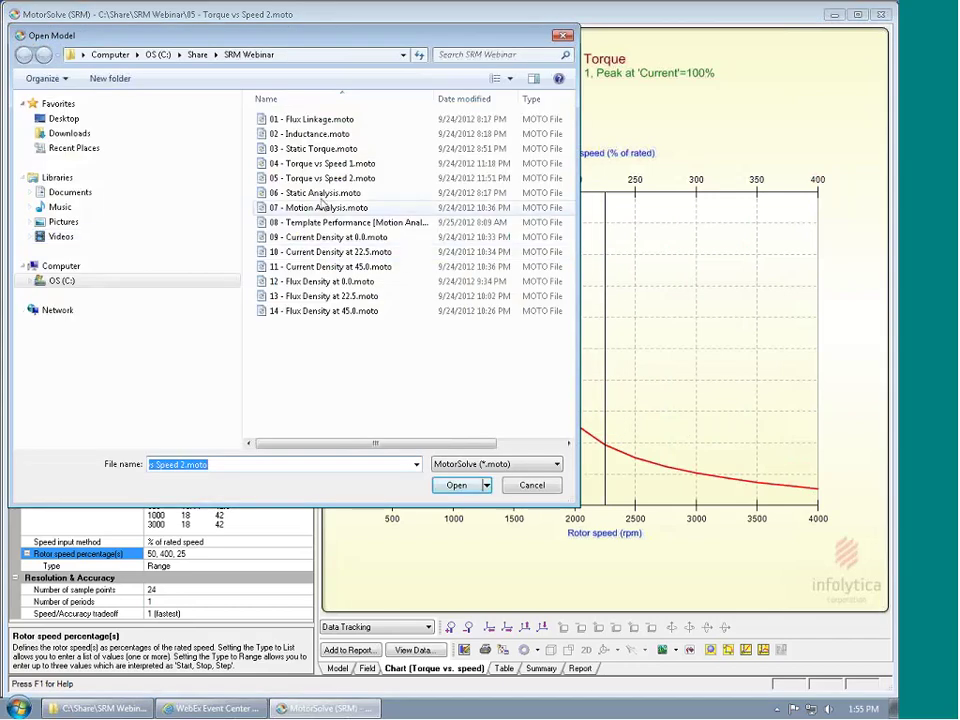
double_click(318, 192)
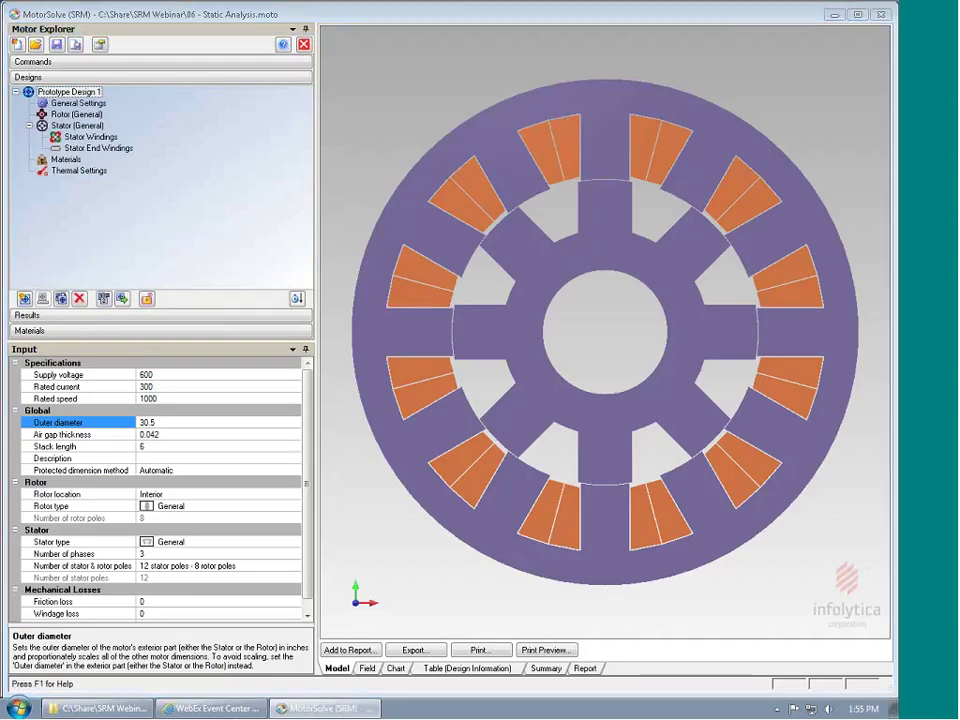
Review the available static analysis result quantities and generate the chart with Torque and Inductance for Prototype Design 1
click(80, 317)
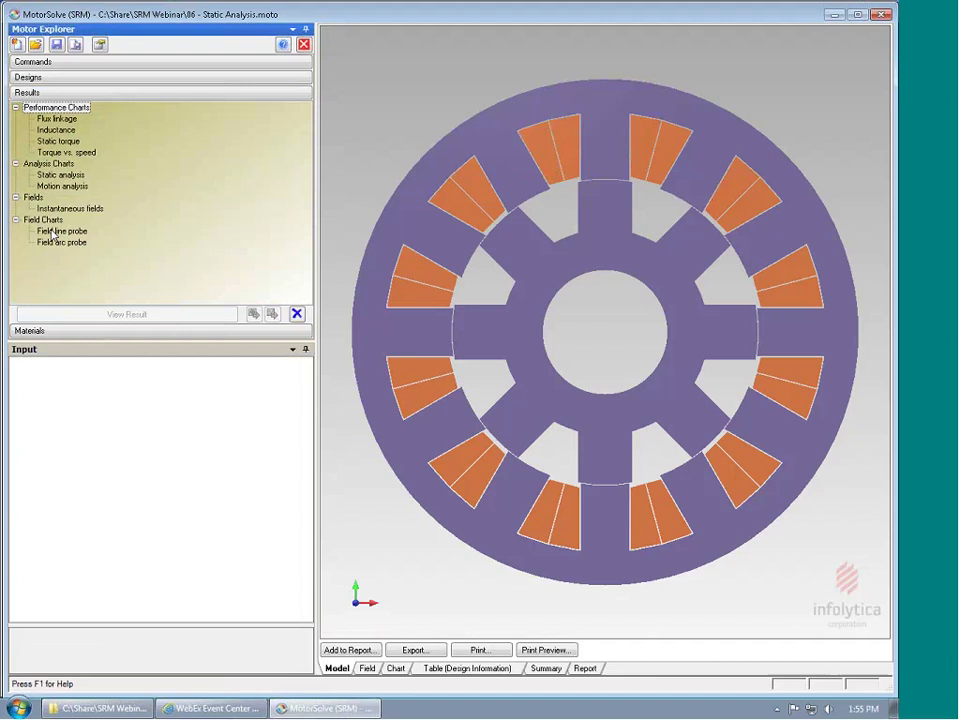
click(45, 176)
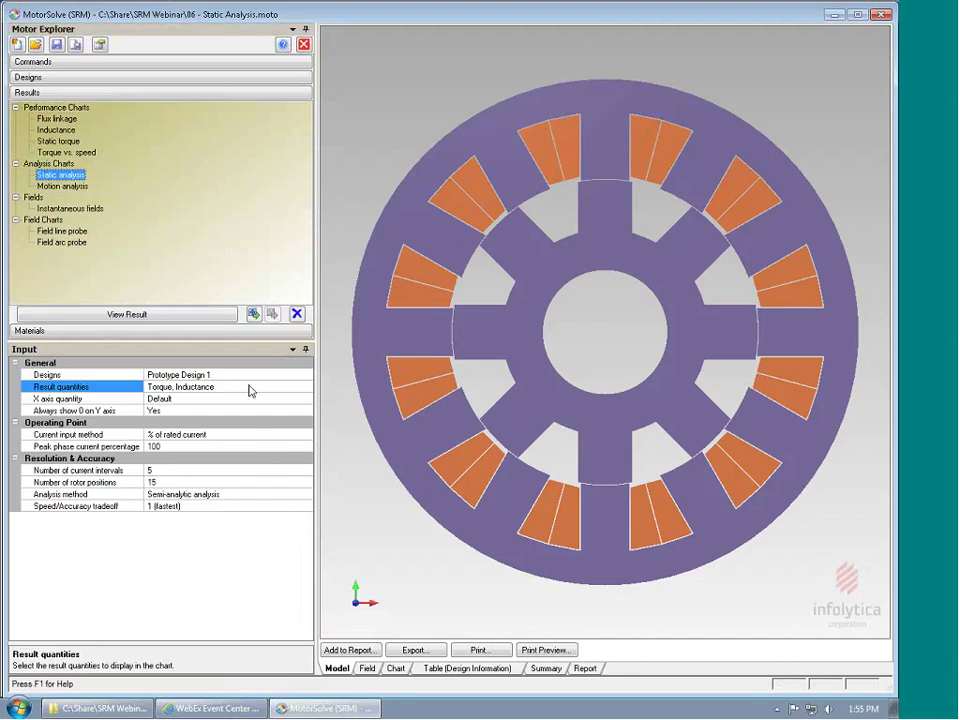
click(307, 387)
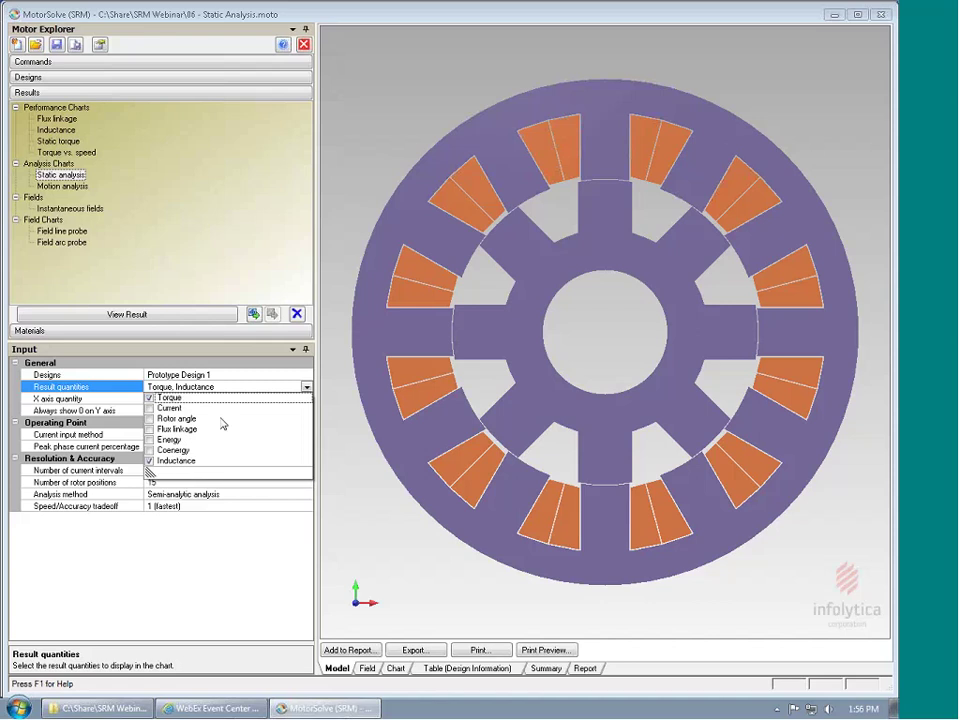
click(142, 402)
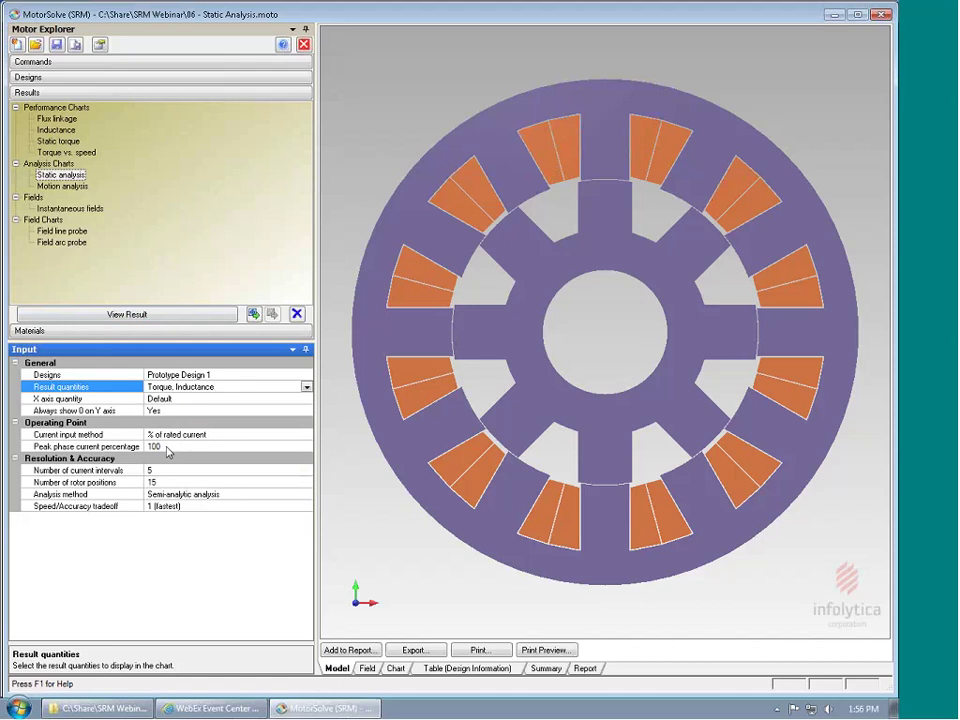
click(150, 316)
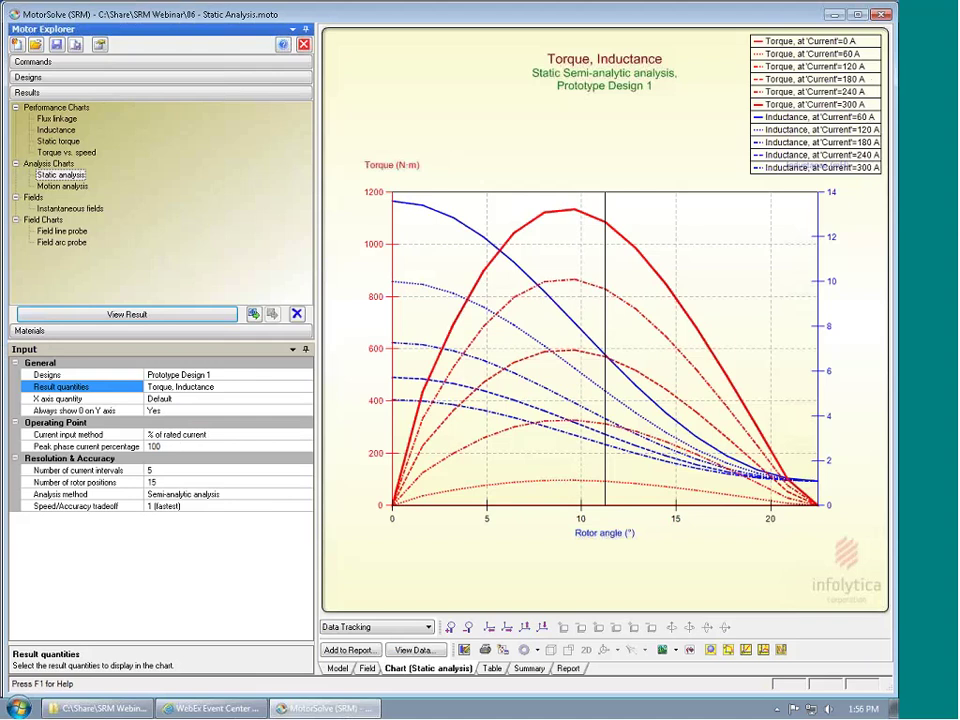
Remove Inductance from the static analysis result quantities and regenerate the chart with Torque only
click(228, 392)
click(306, 386)
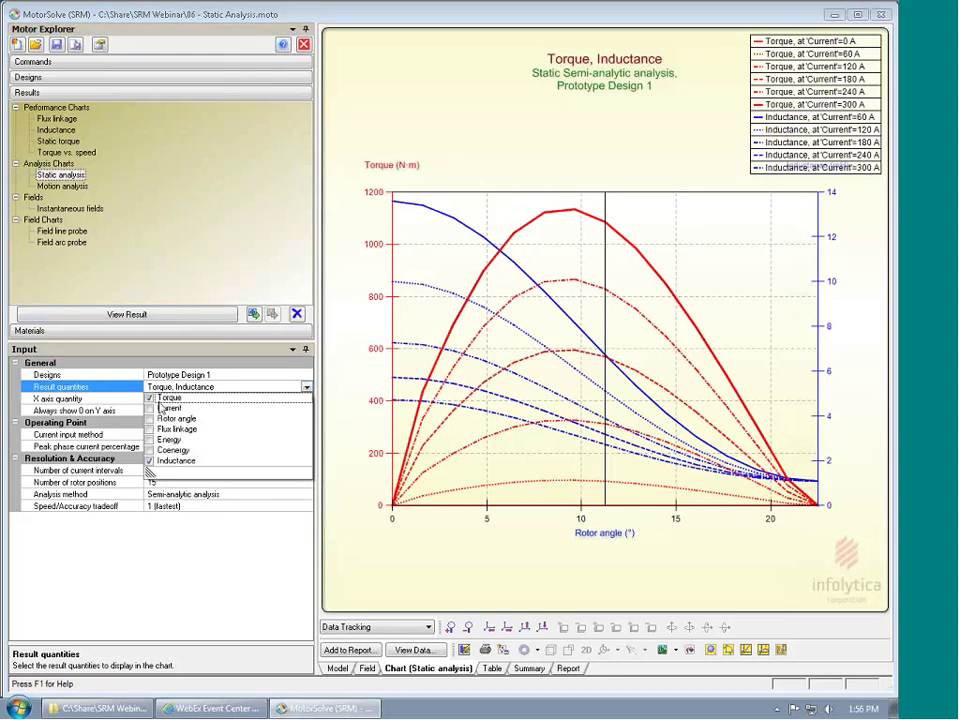
click(155, 461)
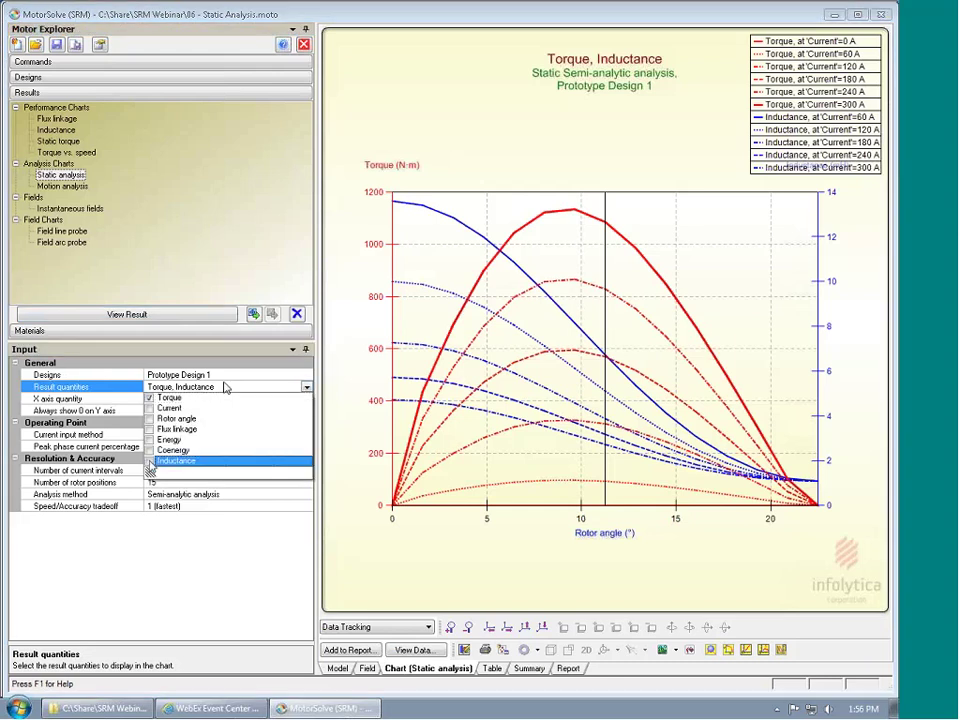
click(150, 317)
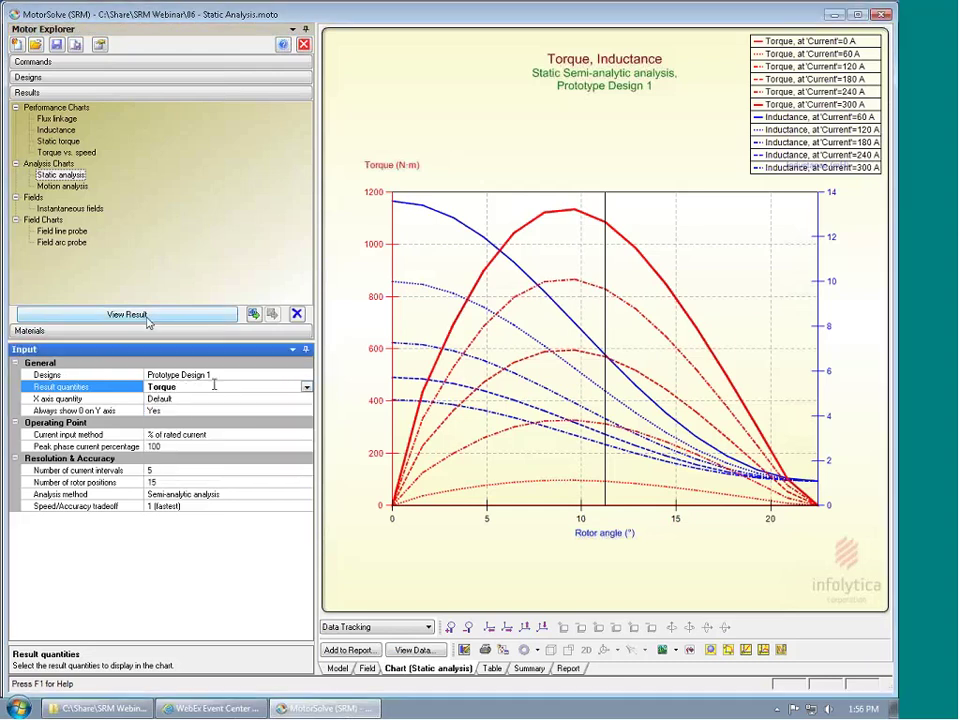
click(148, 318)
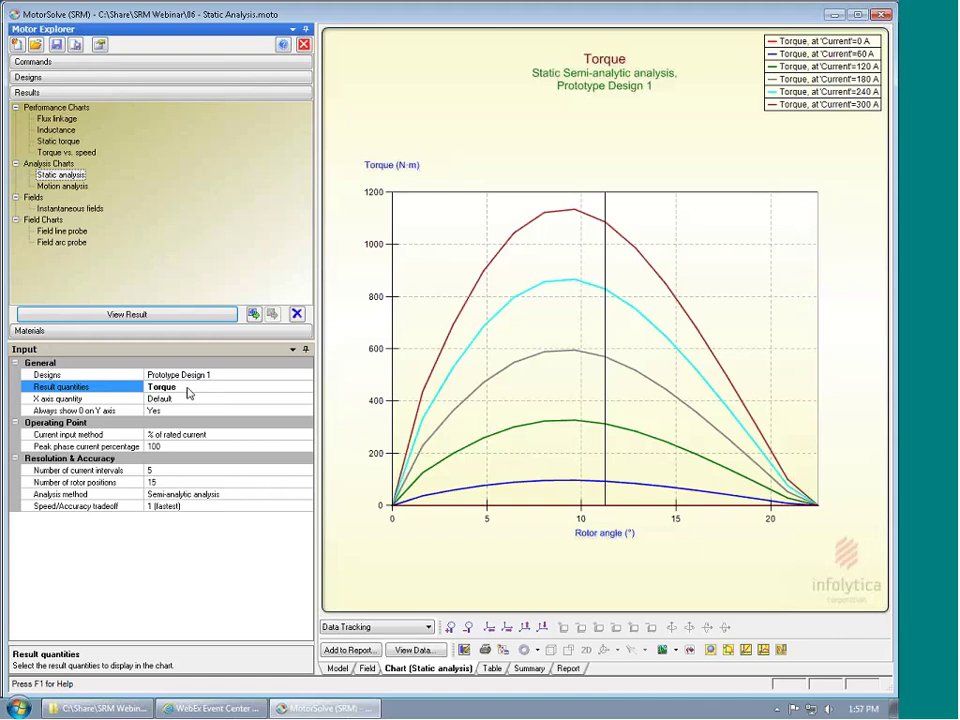
Replace Torque with Energy as the static analysis result quantity and regenerate the chart
click(187, 390)
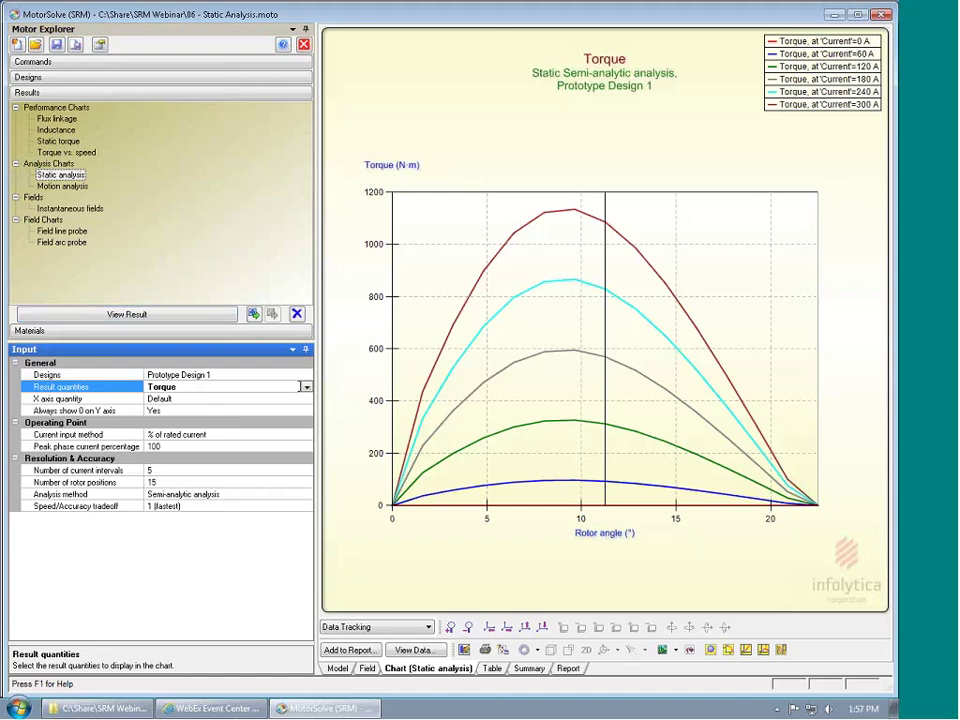
click(306, 387)
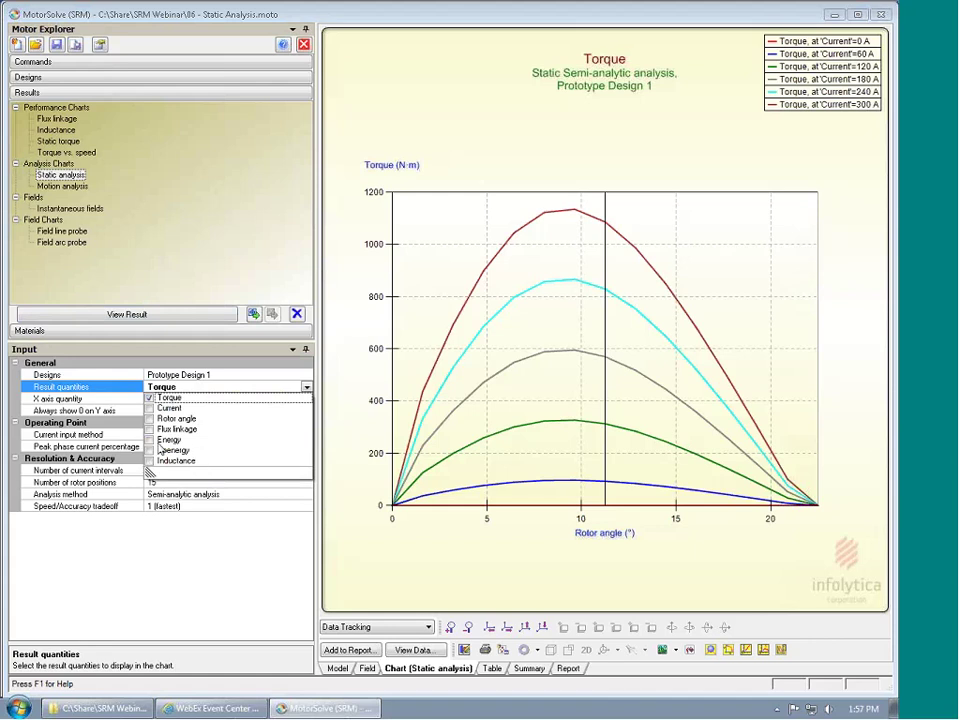
click(150, 439)
click(181, 400)
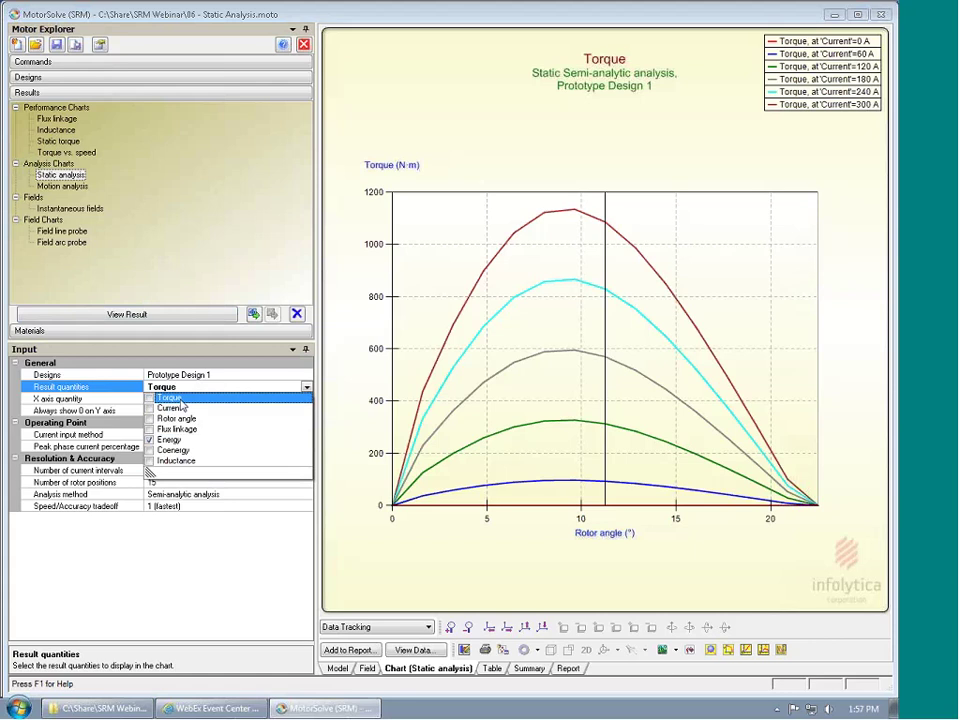
click(148, 291)
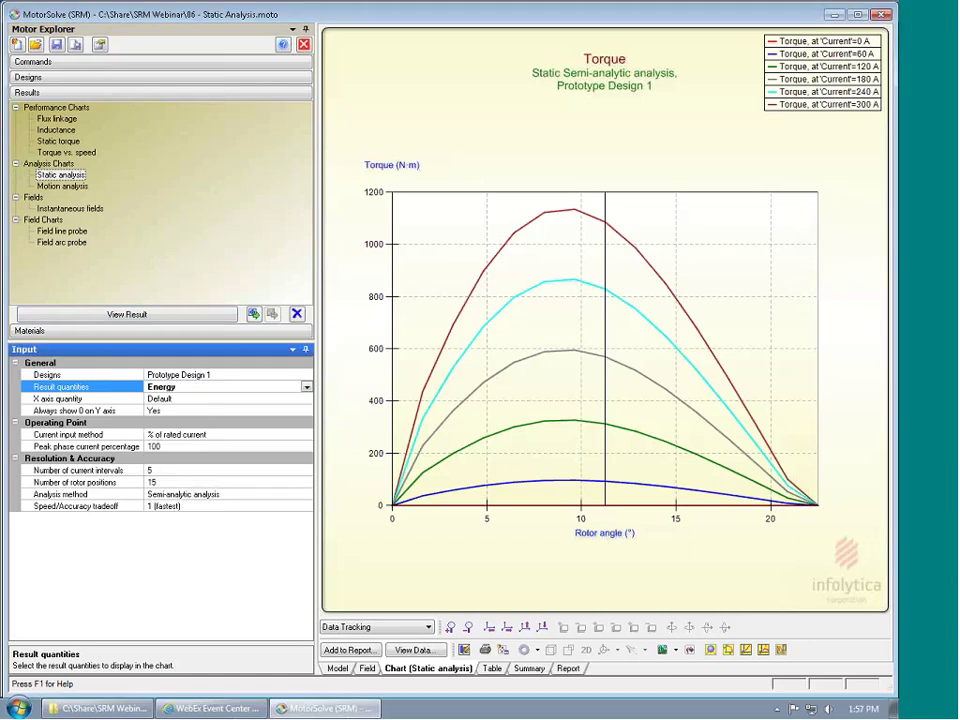
click(150, 316)
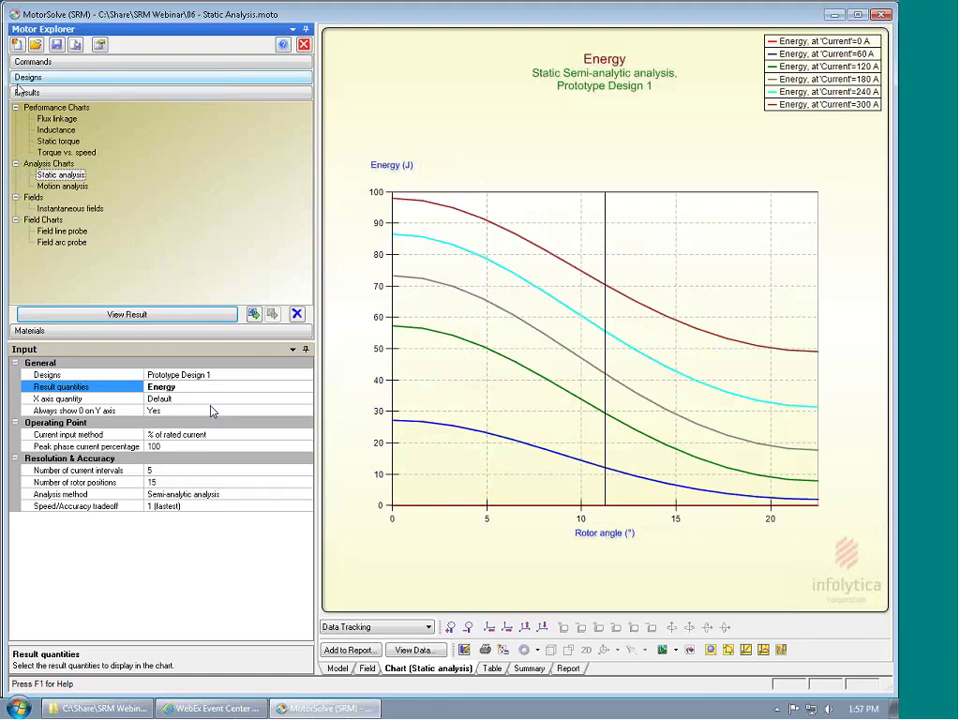
Open the model 07 - Motion Analysis.moto and chart its motion analysis torque waveforms, tracking the curves at a rotor angle of about 65°
click(35, 44)
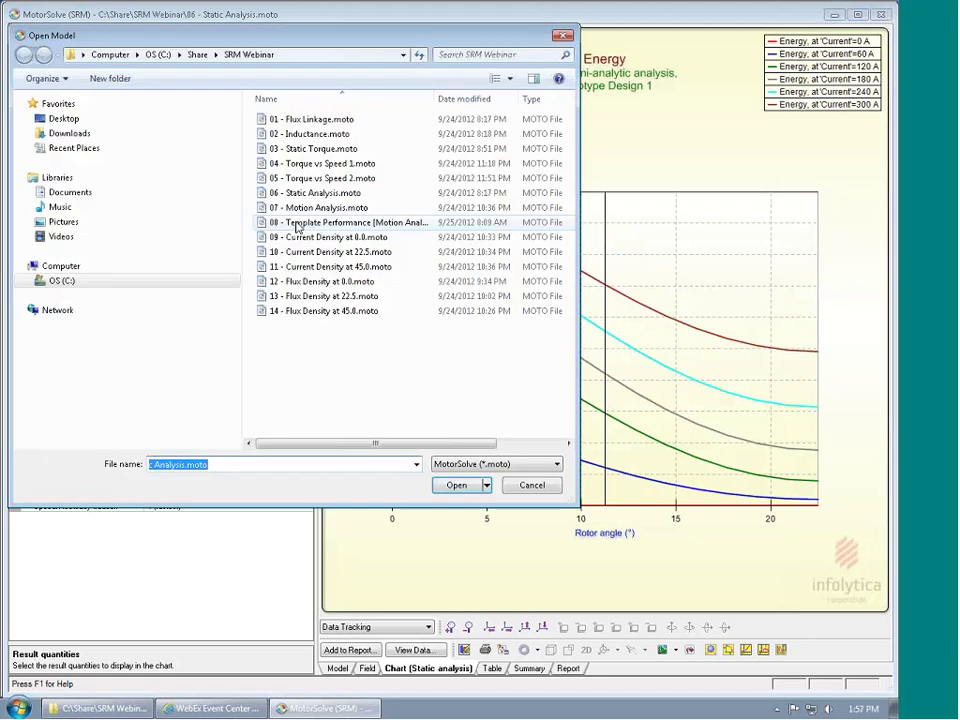
double_click(317, 208)
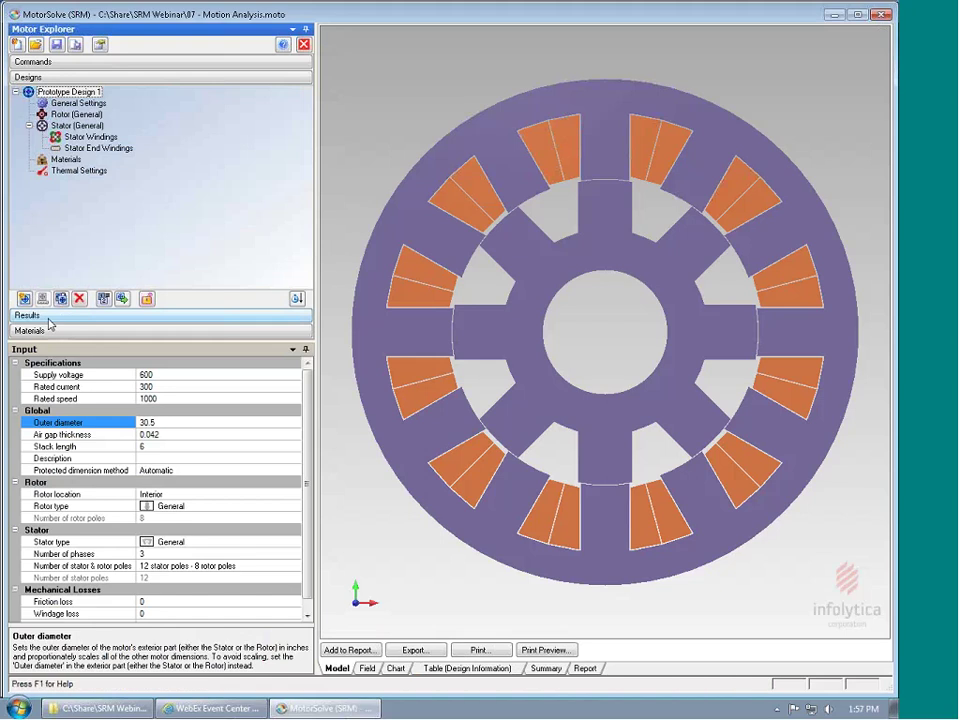
click(64, 316)
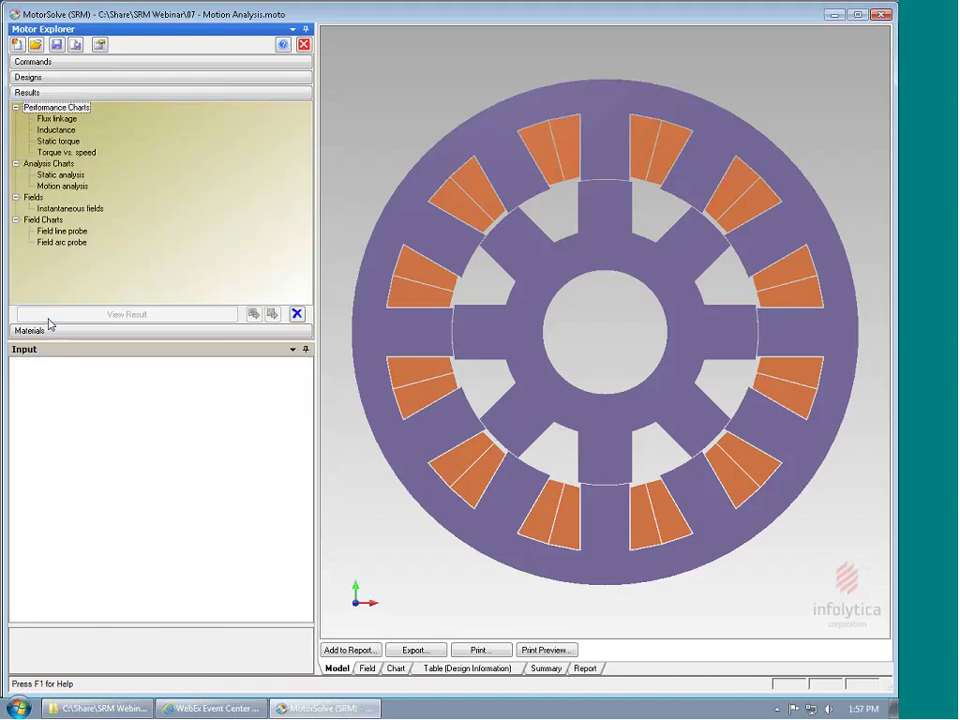
click(62, 186)
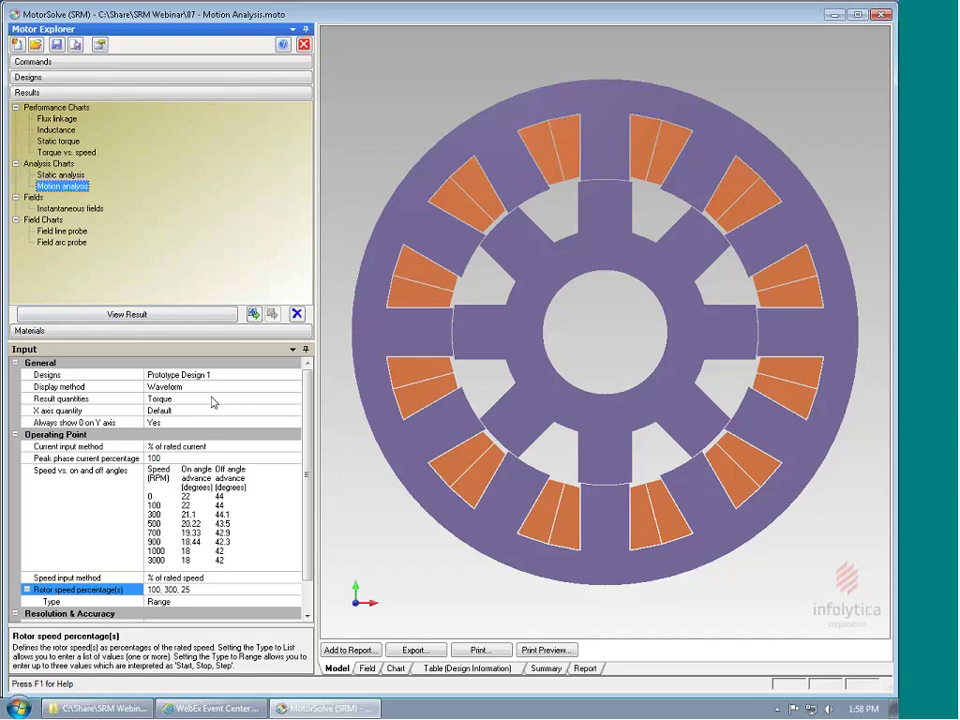
click(136, 318)
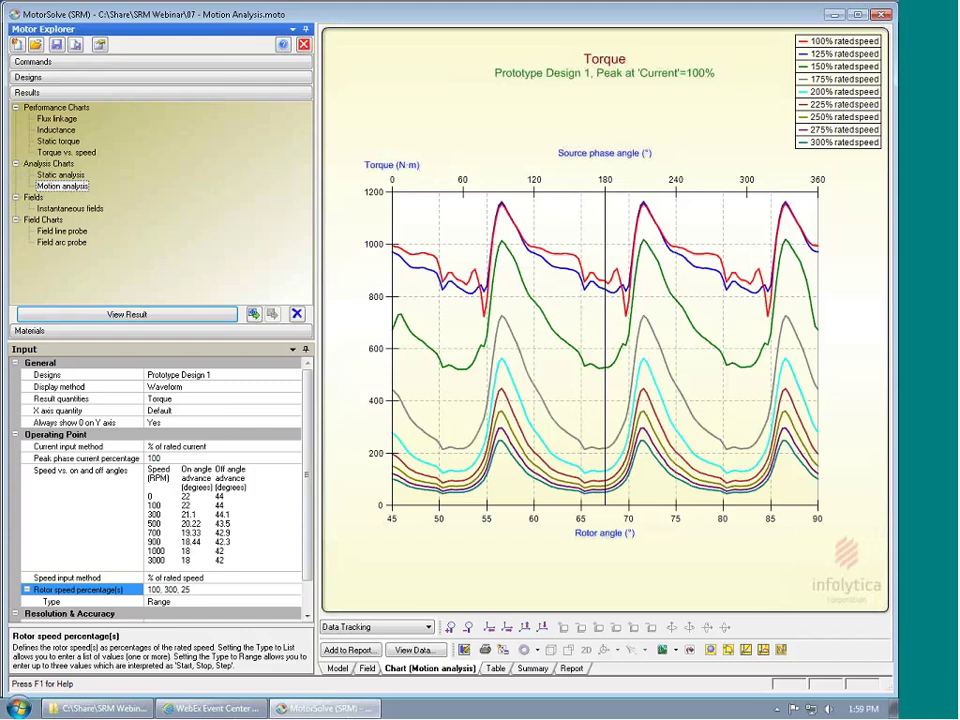
drag(605, 376, 578, 363)
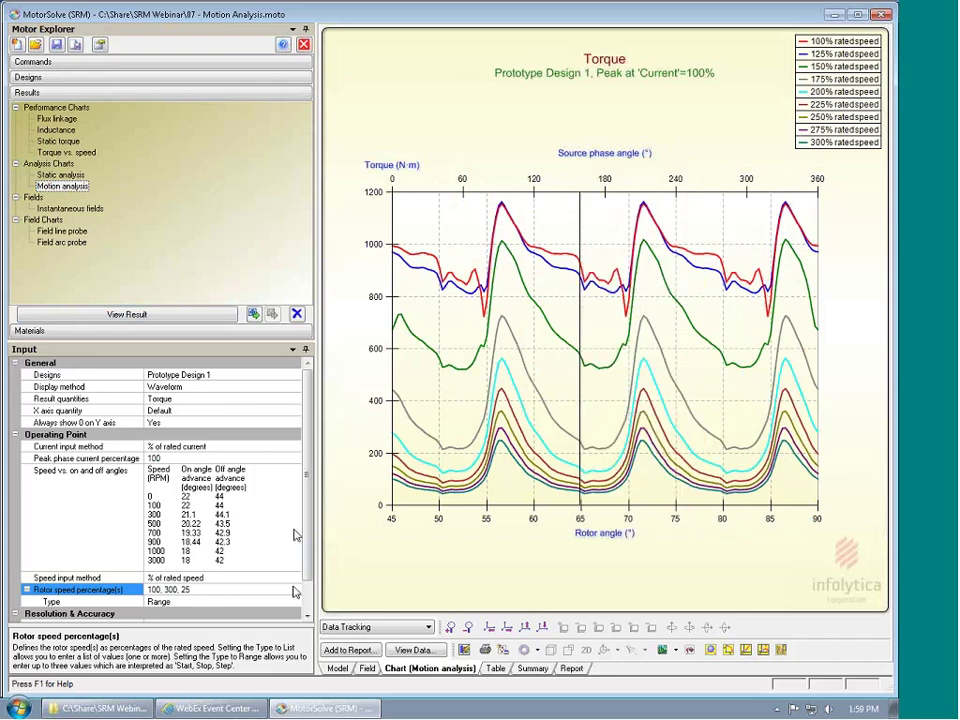
Examine the available speed/accuracy tradeoff levels for the motion analysis and keep the current setting
scroll(300, 500, down, 1)
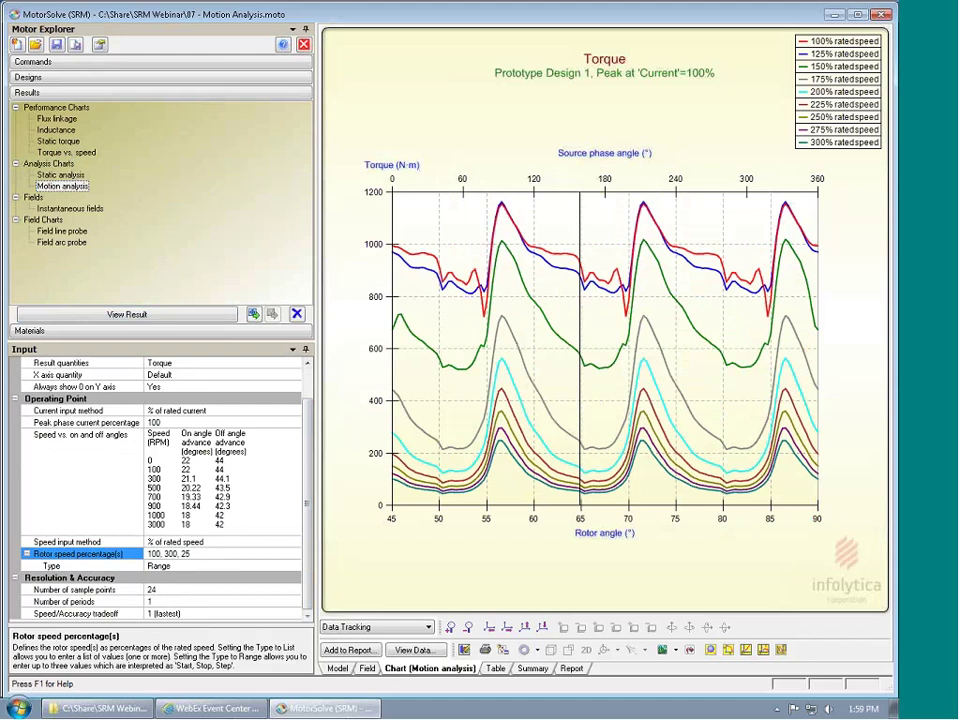
click(195, 614)
click(296, 626)
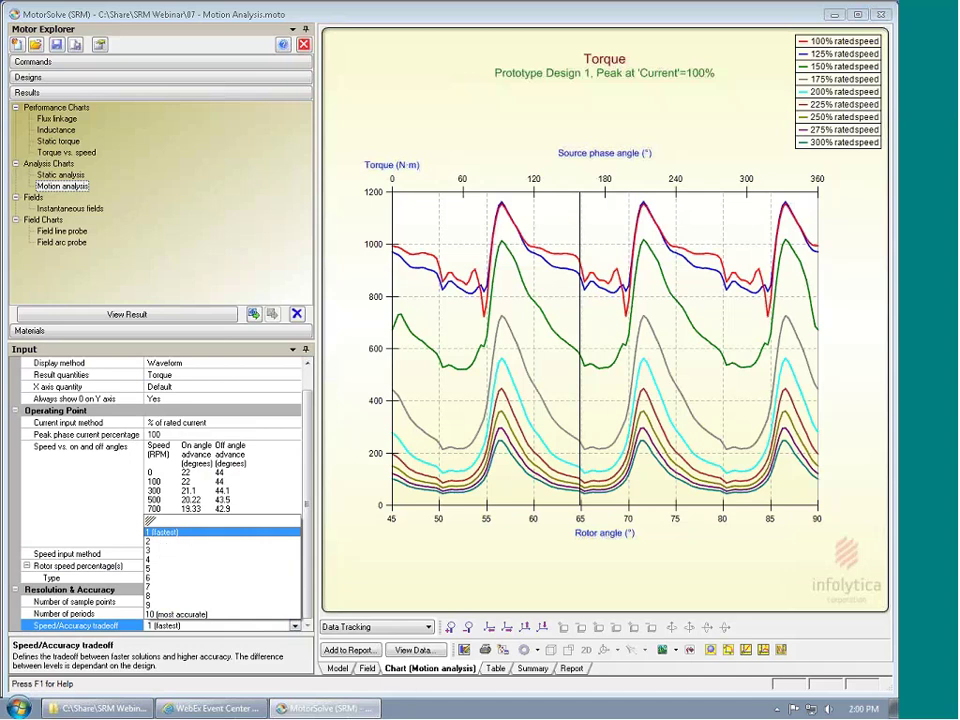
click(113, 508)
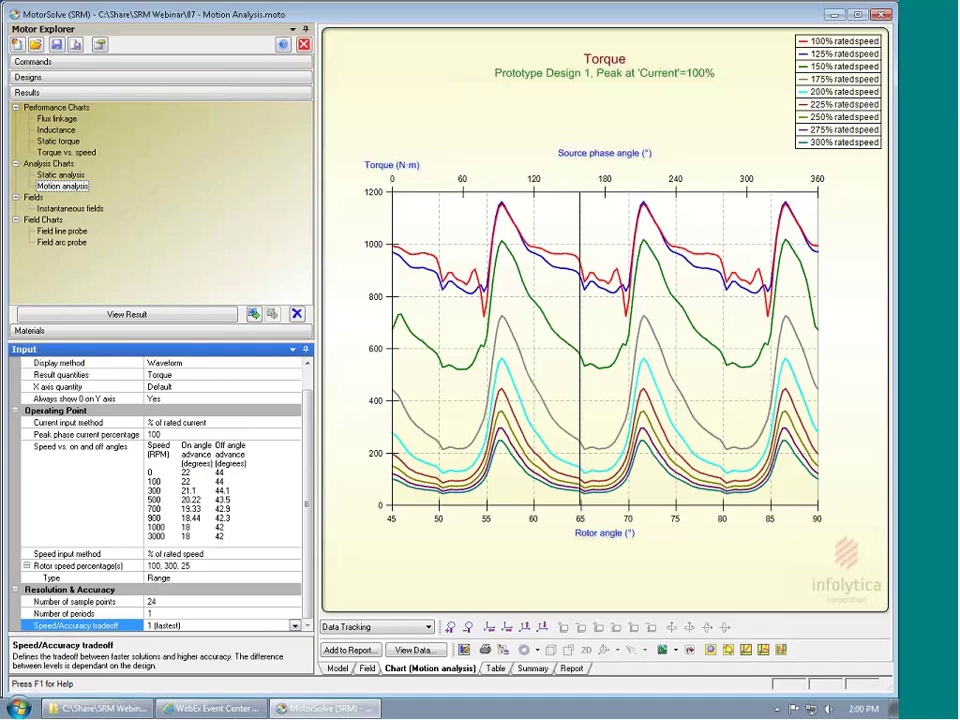
Switch the rotor speed percentages type to List to show the individual speeds, and set it back to Range
click(202, 583)
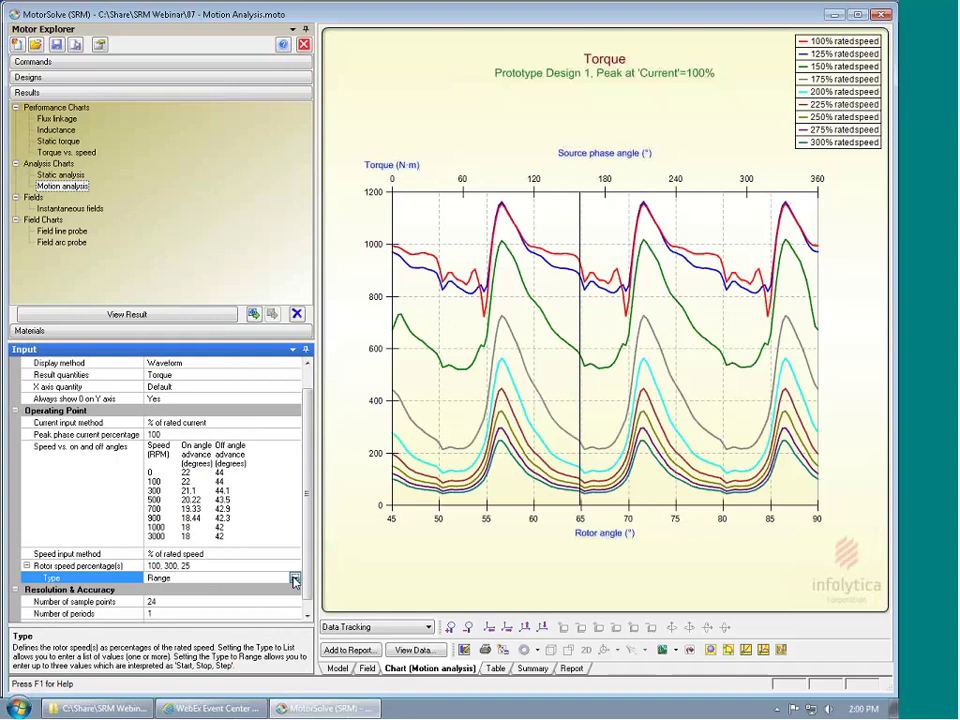
click(295, 580)
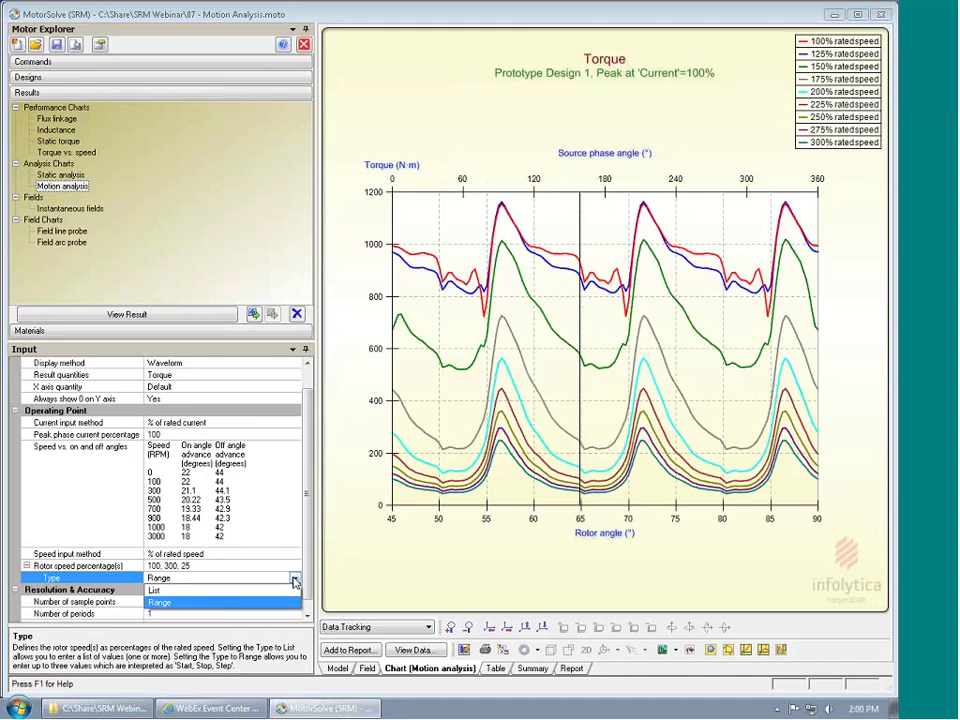
click(194, 591)
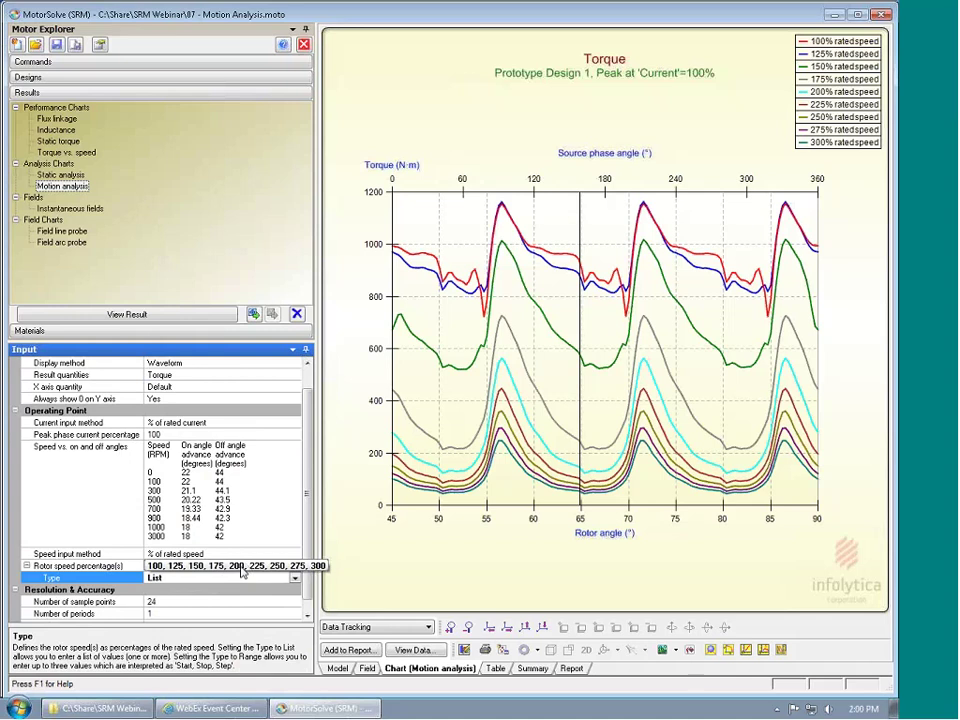
click(293, 579)
click(170, 604)
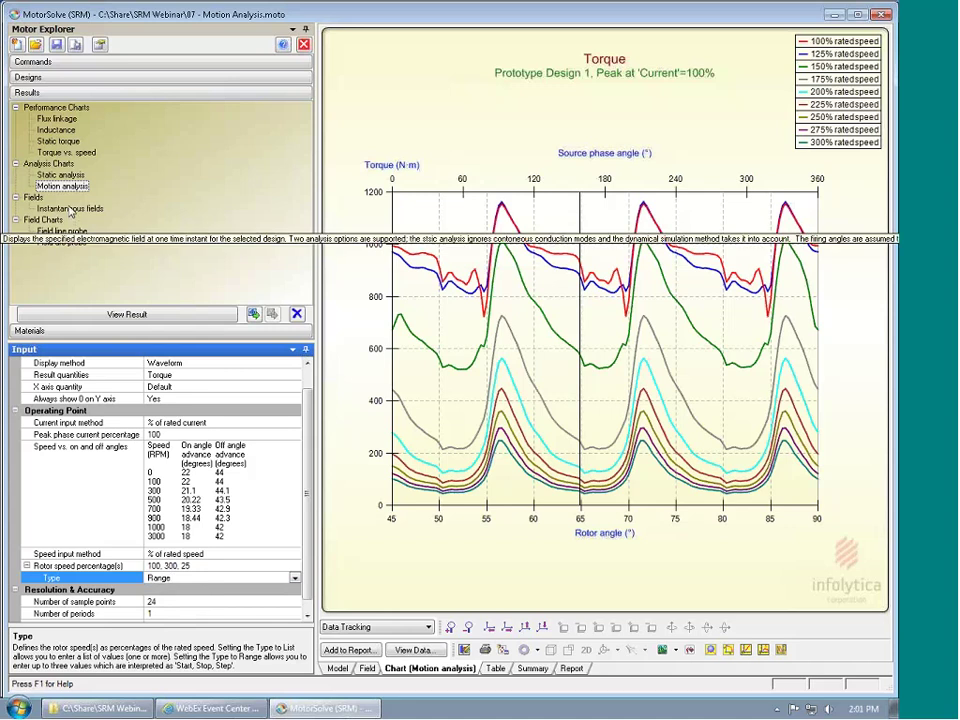
Open the model 09 - Current Density at 0.0.moto without saving the current one, and display its instantaneous current density field
click(35, 45)
click(516, 414)
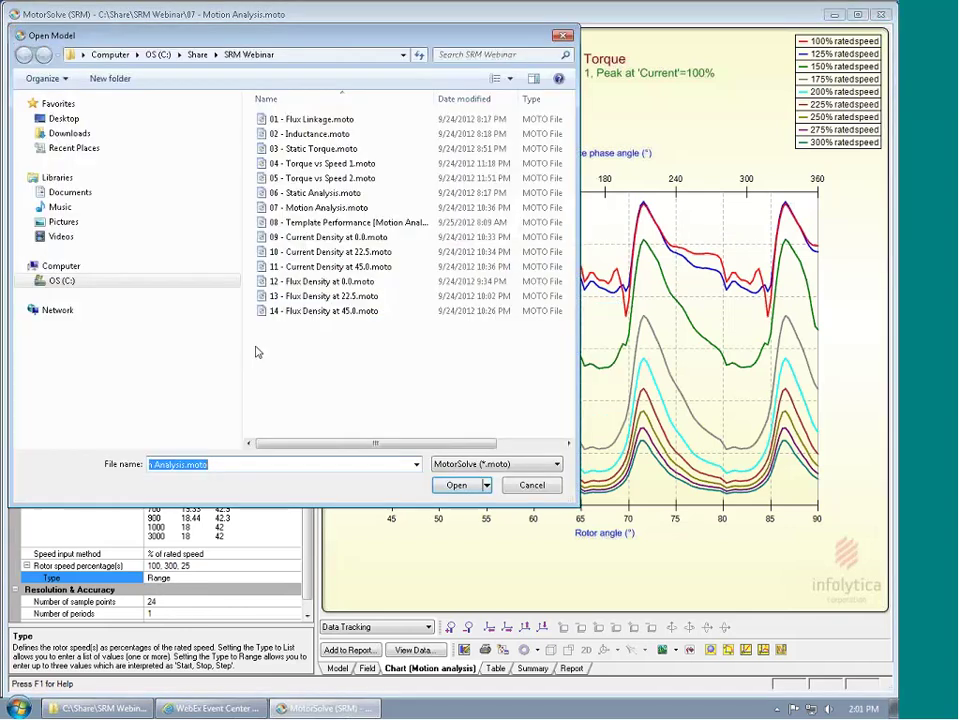
click(330, 237)
click(456, 485)
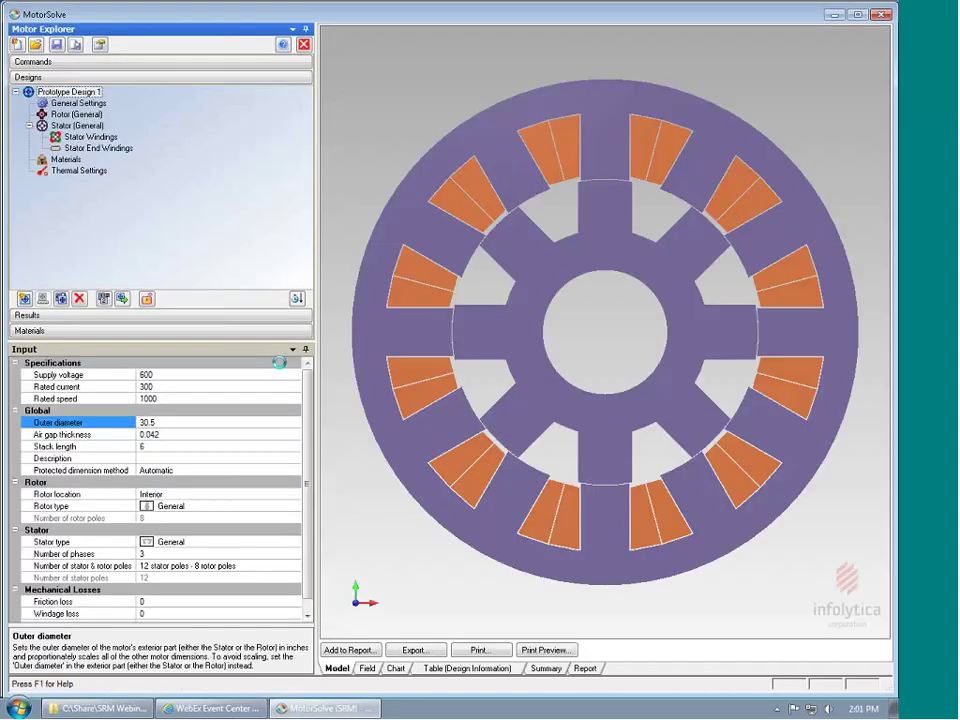
click(72, 317)
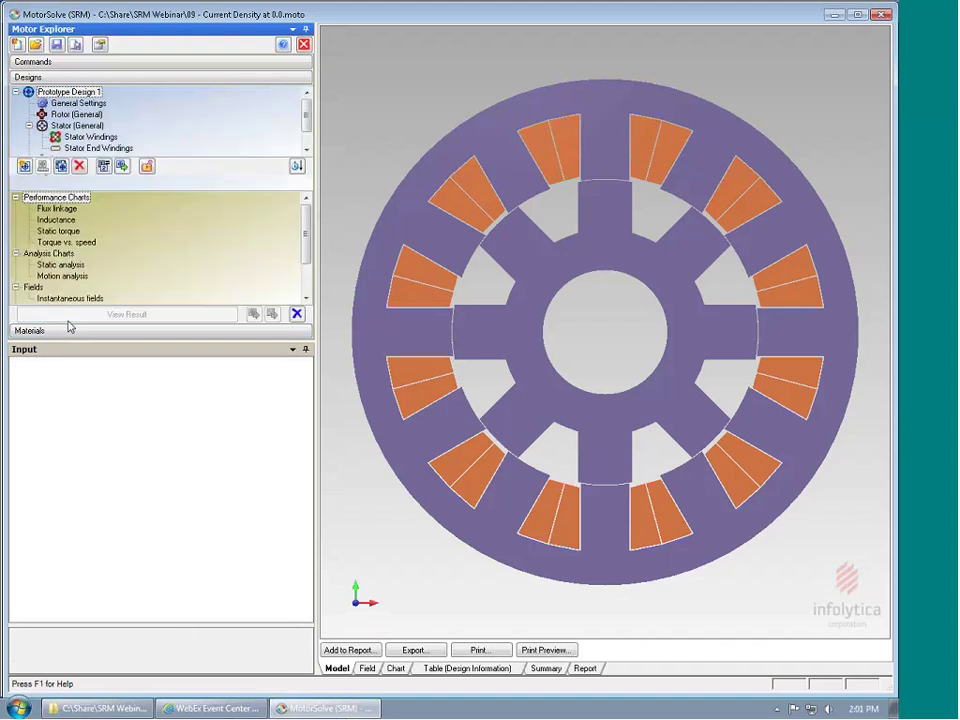
click(60, 209)
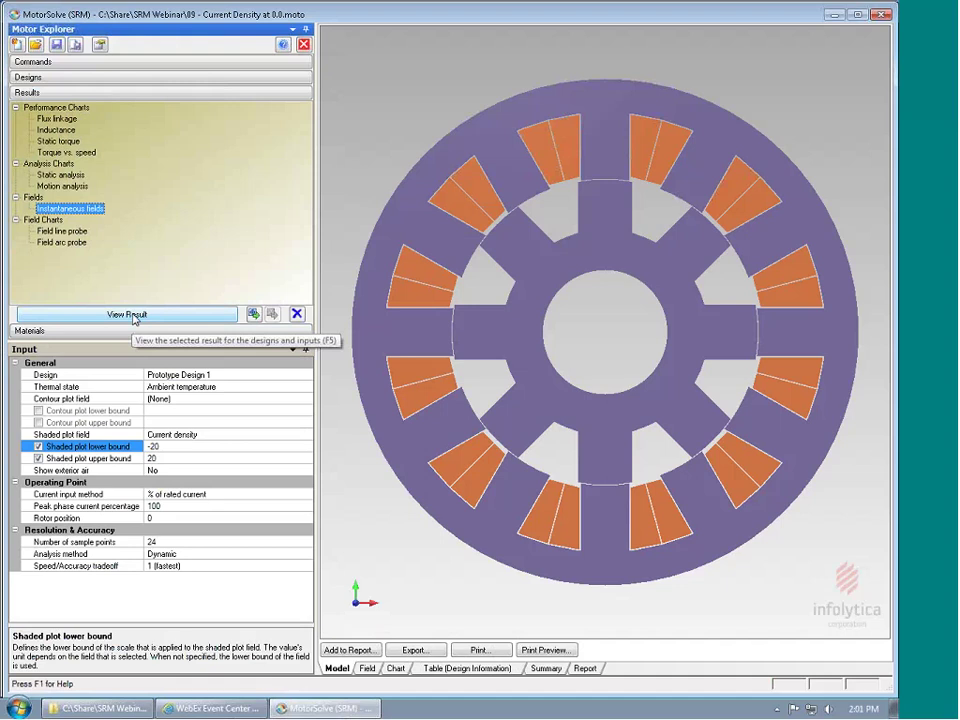
click(133, 315)
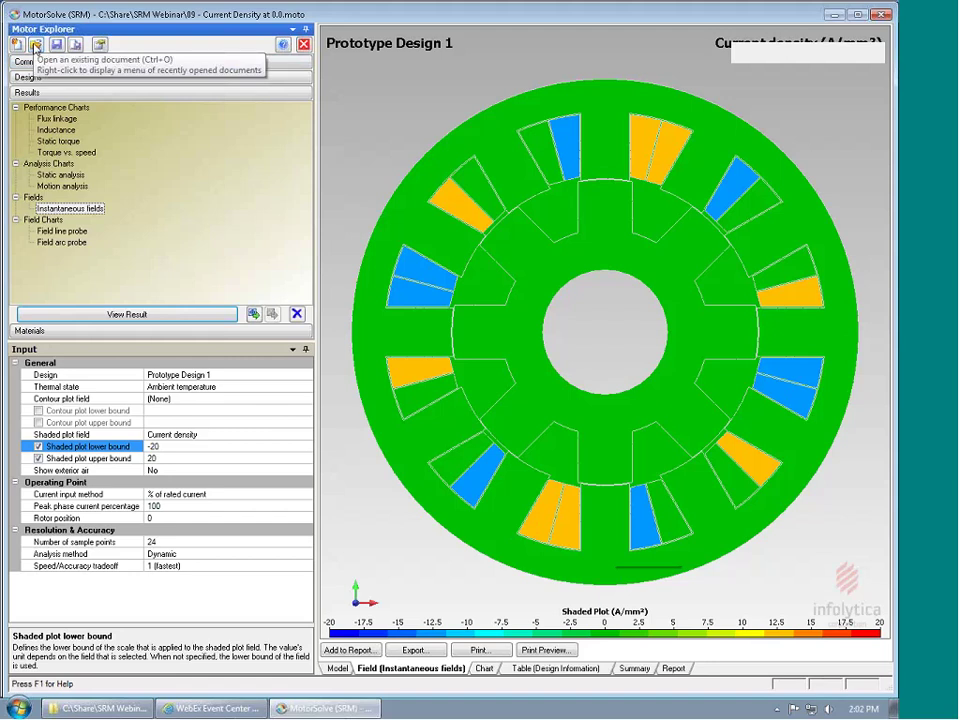
Open the model 10 - Current Density at 22.5.moto without saving changes, display its instantaneous current density field and probe the plot
click(35, 44)
click(513, 415)
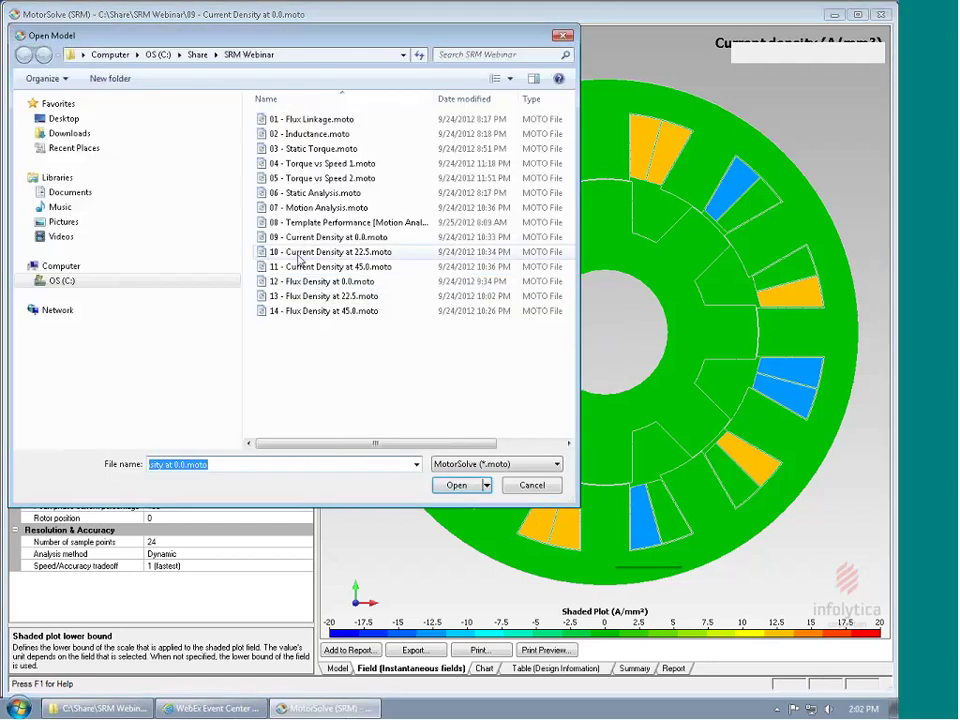
double_click(297, 253)
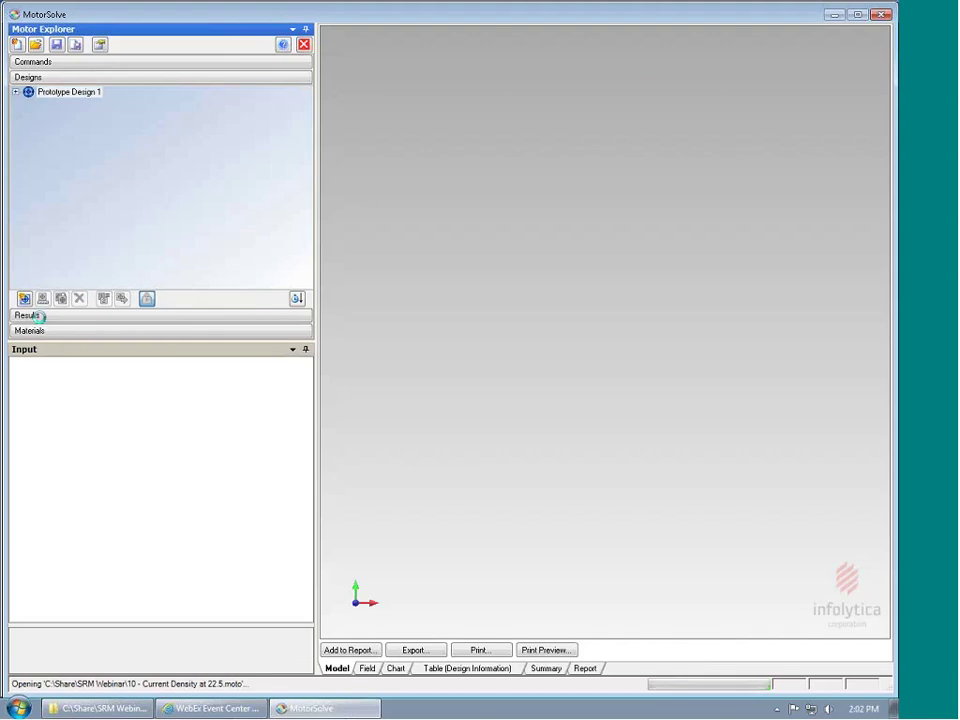
click(40, 317)
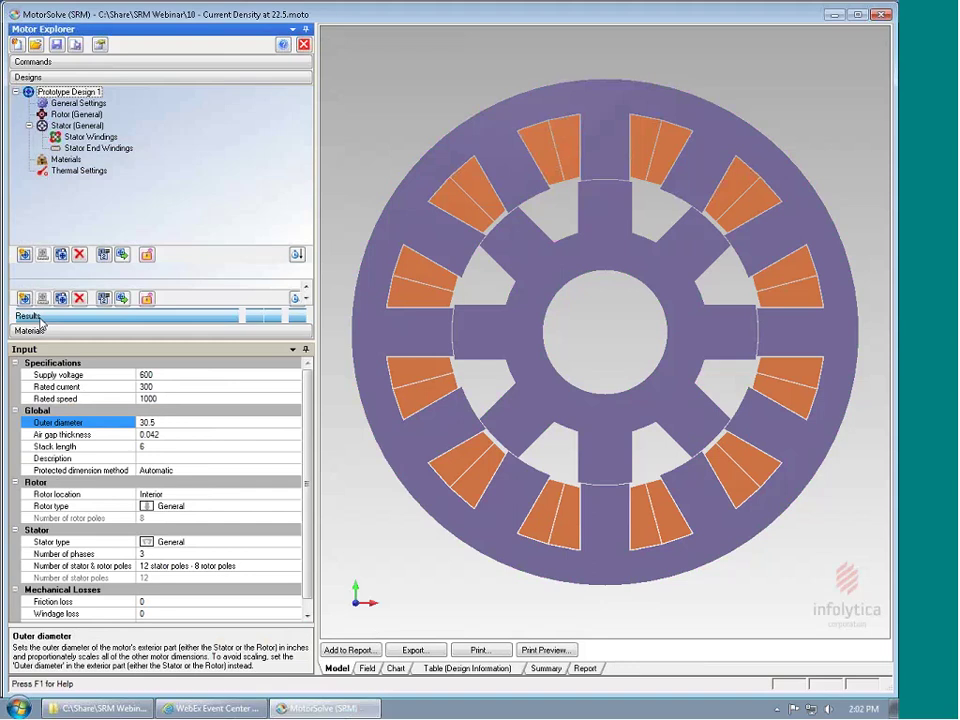
click(70, 208)
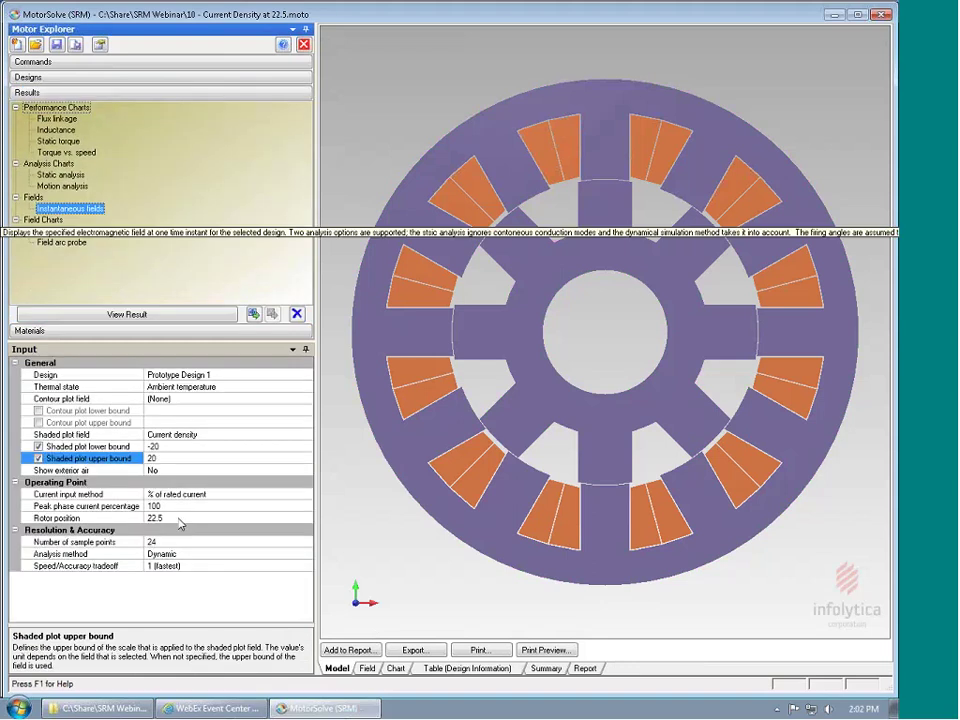
click(127, 315)
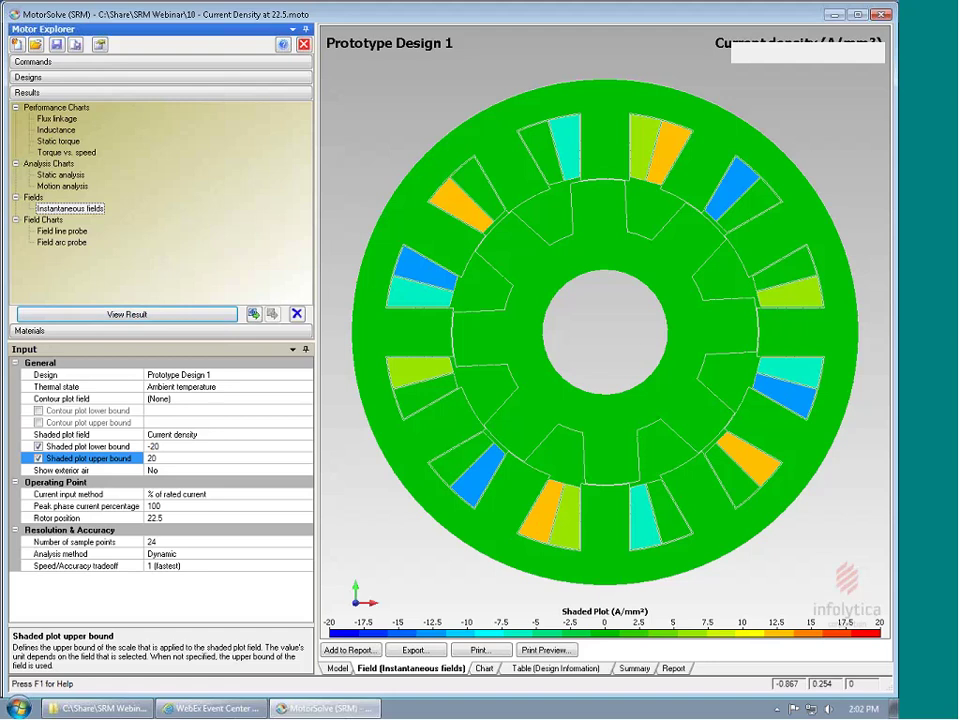
mouse_move(758, 375)
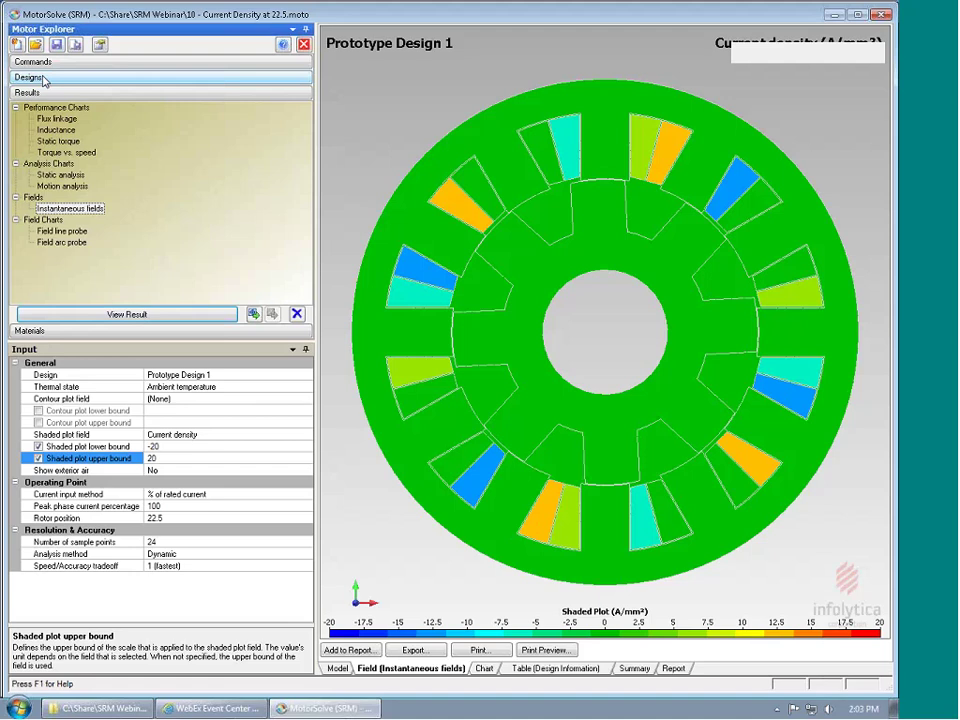
Open the model 11 - Current Density at 45.0.moto without saving changes, display its instantaneous current density field and probe a lower winding slot
click(35, 44)
click(508, 414)
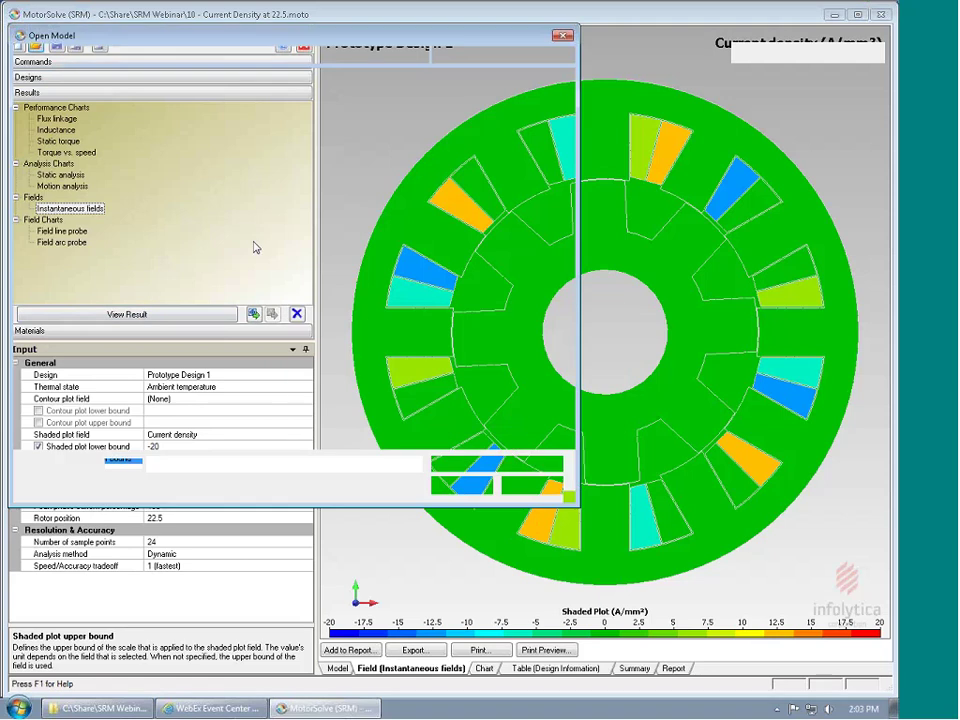
click(311, 459)
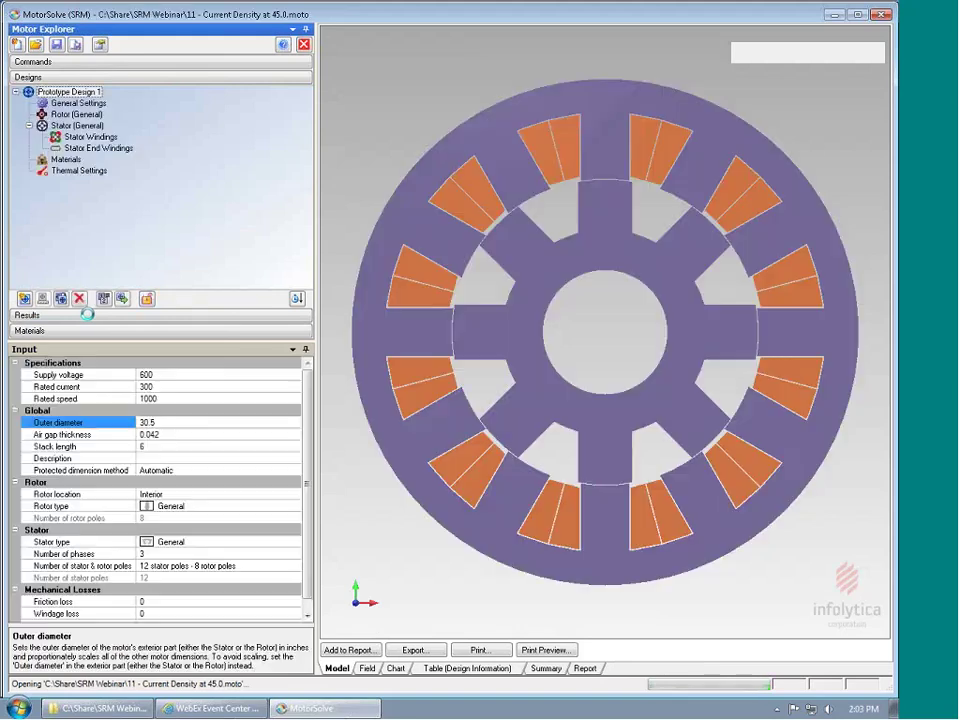
click(82, 316)
click(68, 208)
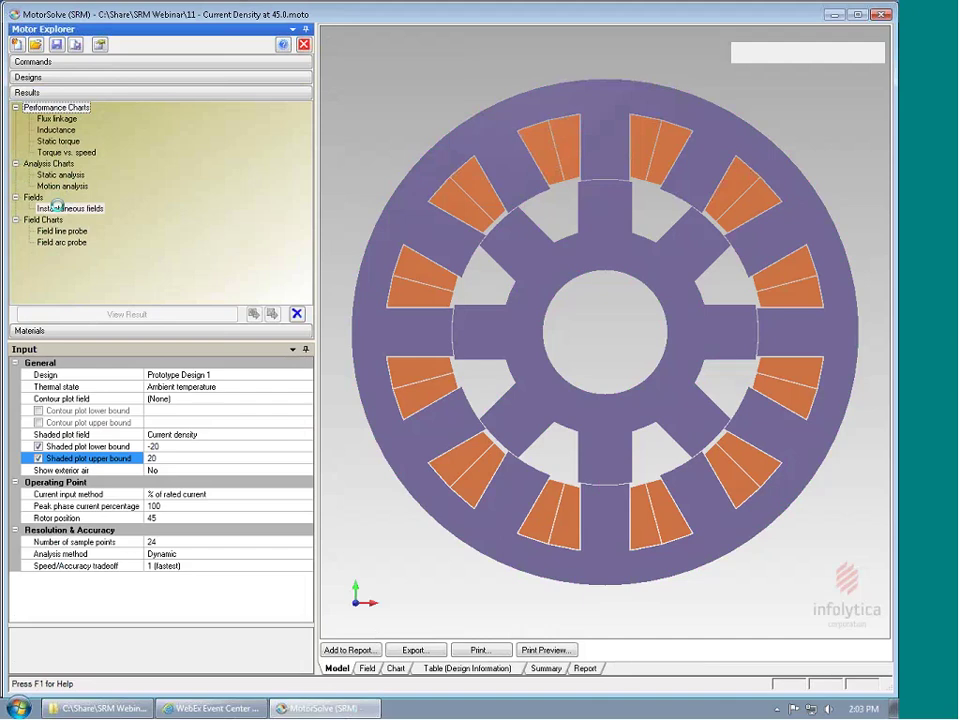
click(132, 315)
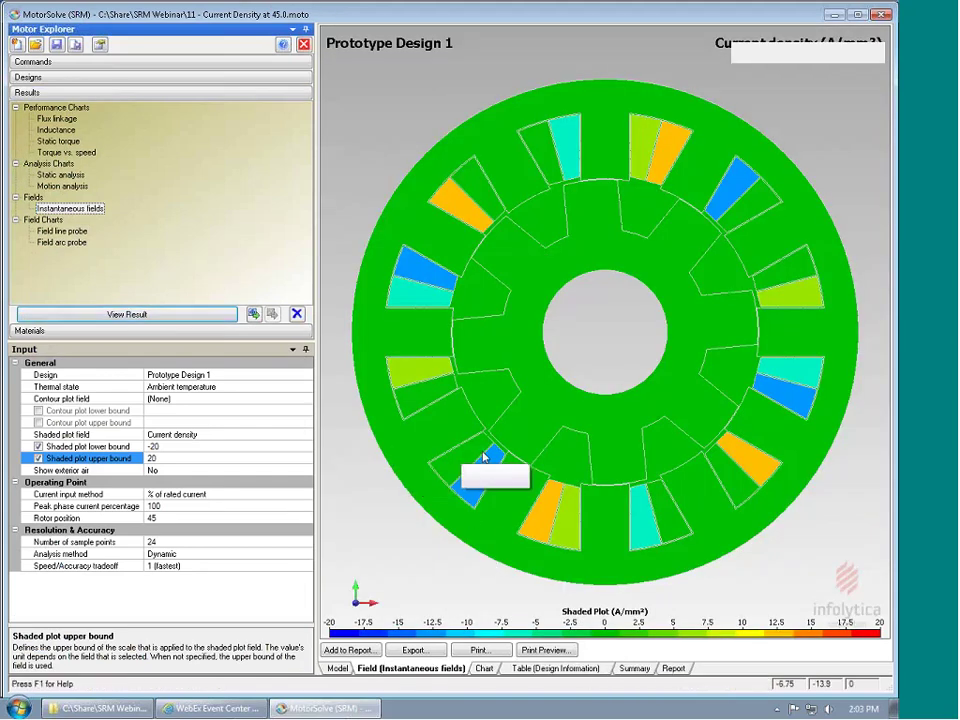
mouse_move(487, 466)
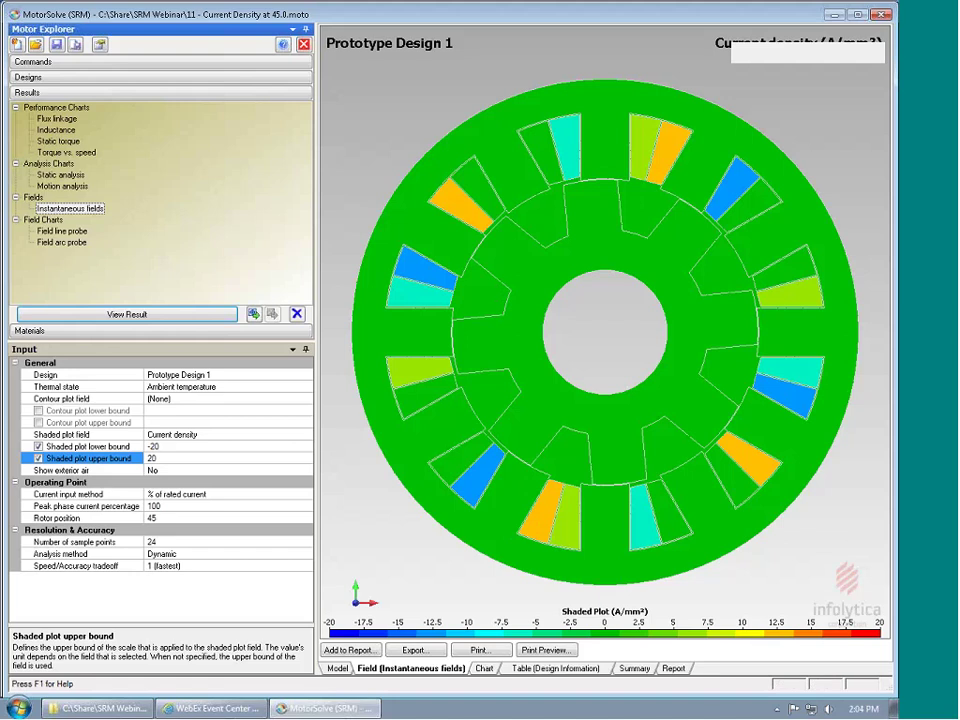
Examine the available shaded plot fields for the instantaneous field result and keep Current density
click(222, 435)
click(306, 435)
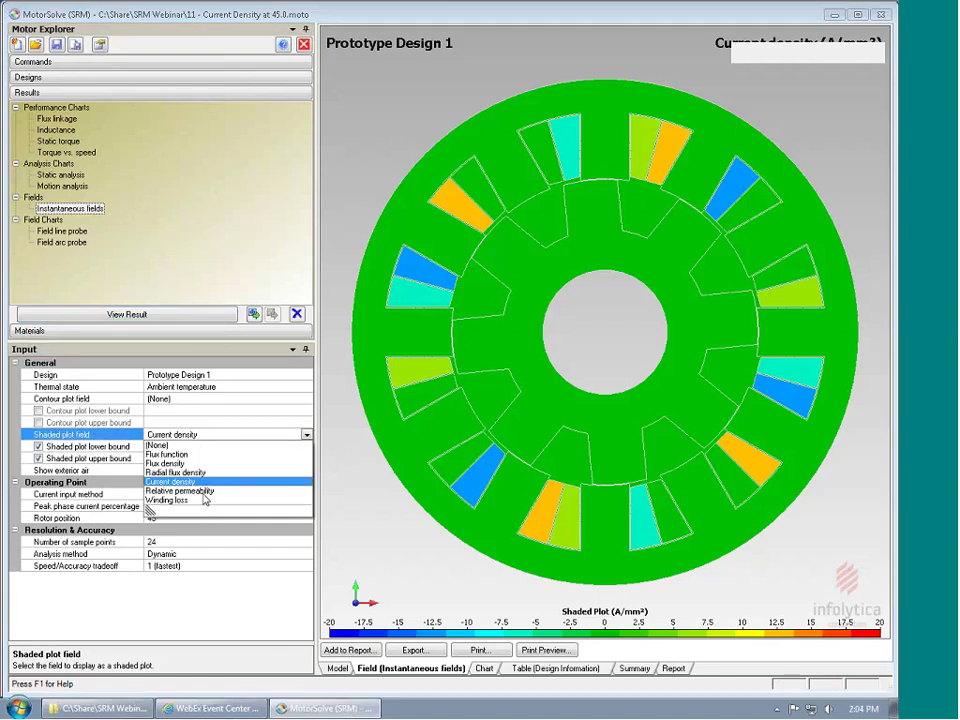
click(35, 46)
Open the model 12 - Flux Density at 0.0.moto without saving changes, and display its instantaneous flux density field with flux function contours
click(35, 46)
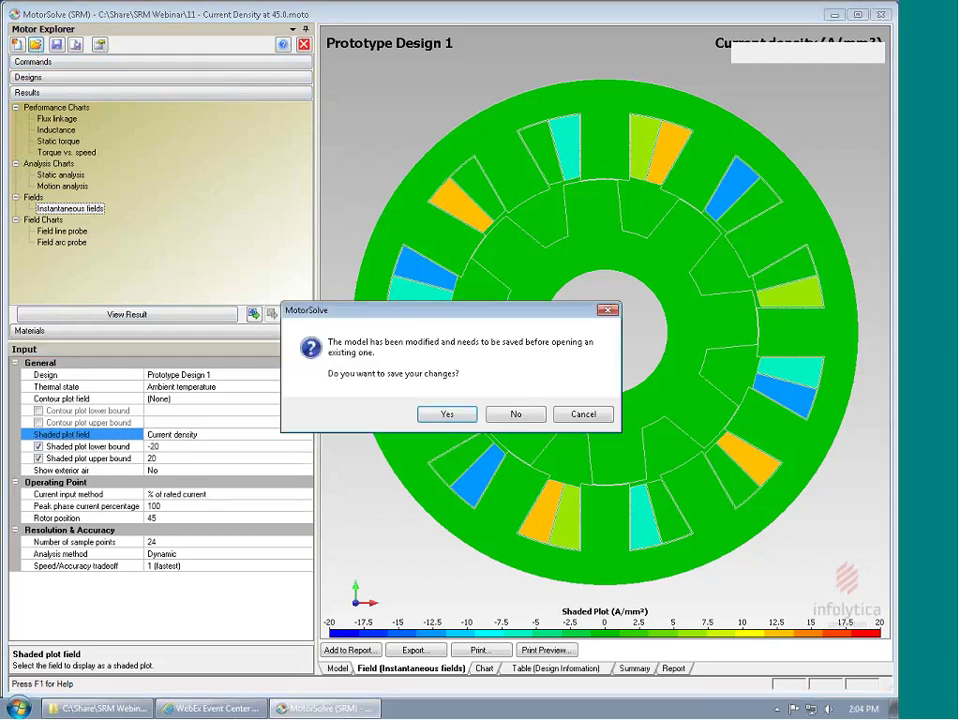
click(515, 414)
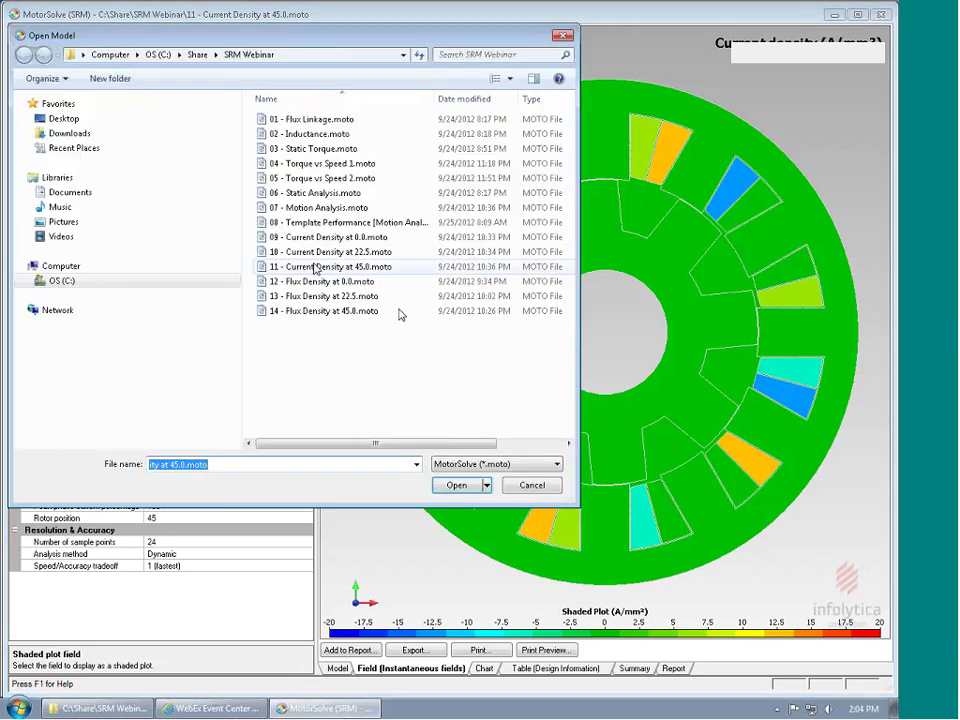
click(312, 283)
double_click(312, 284)
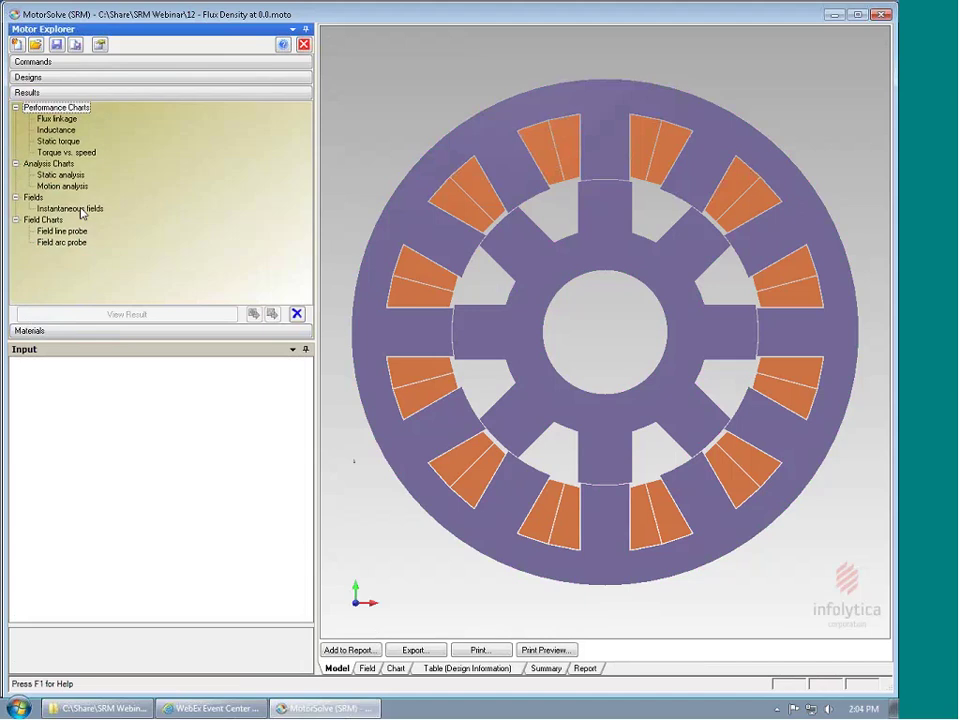
click(79, 209)
click(127, 316)
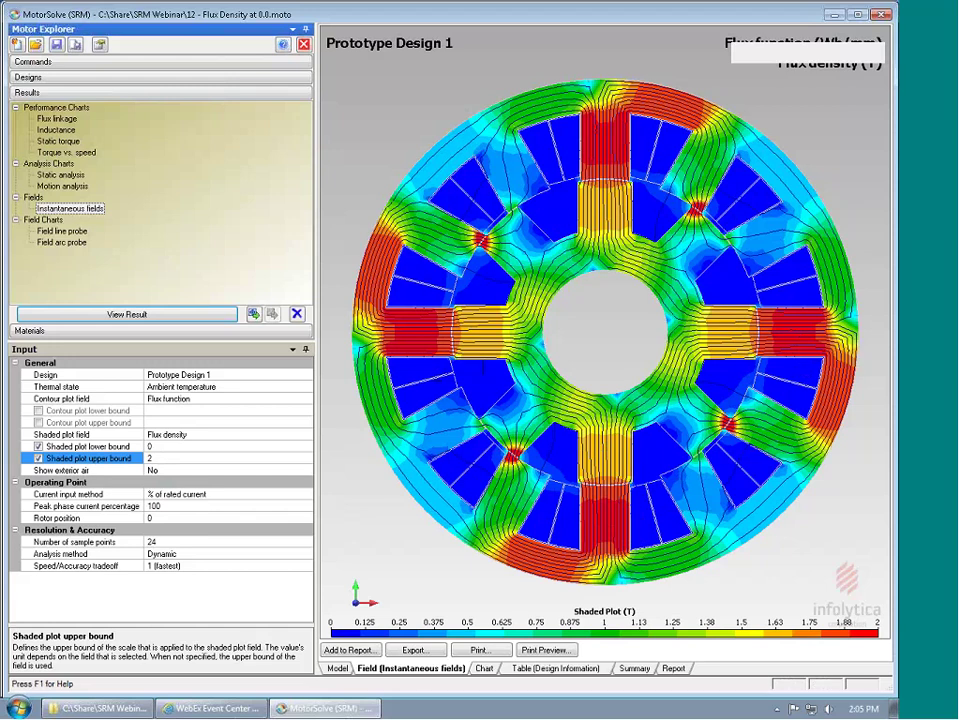
Open the model 13 - Flux Density at 22.5.moto without saving changes, display its instantaneous flux density field and probe the plot
click(37, 43)
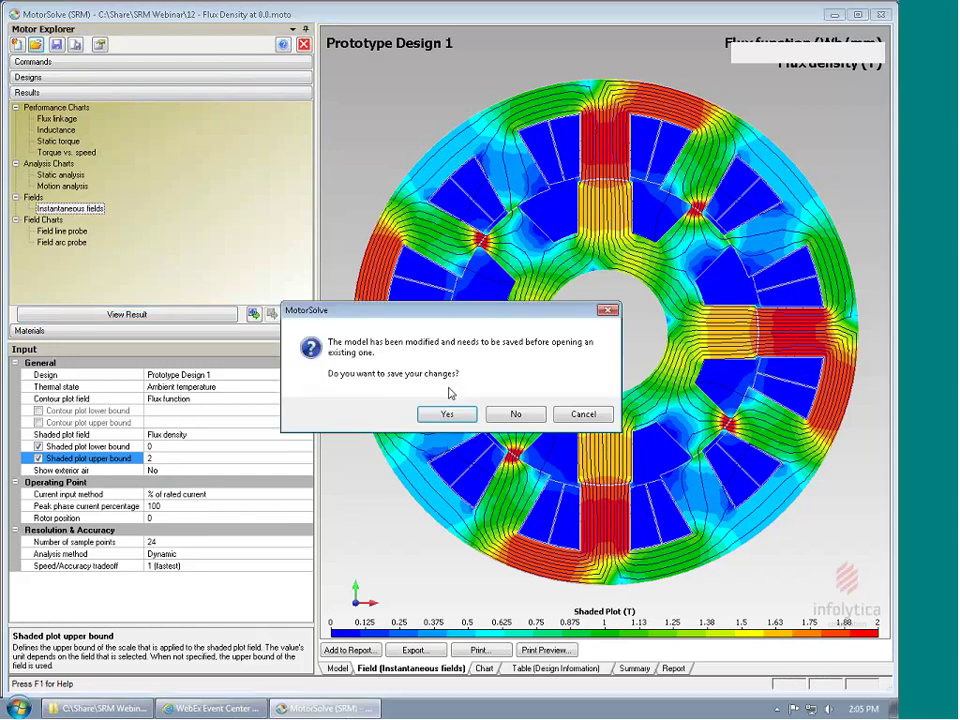
click(512, 413)
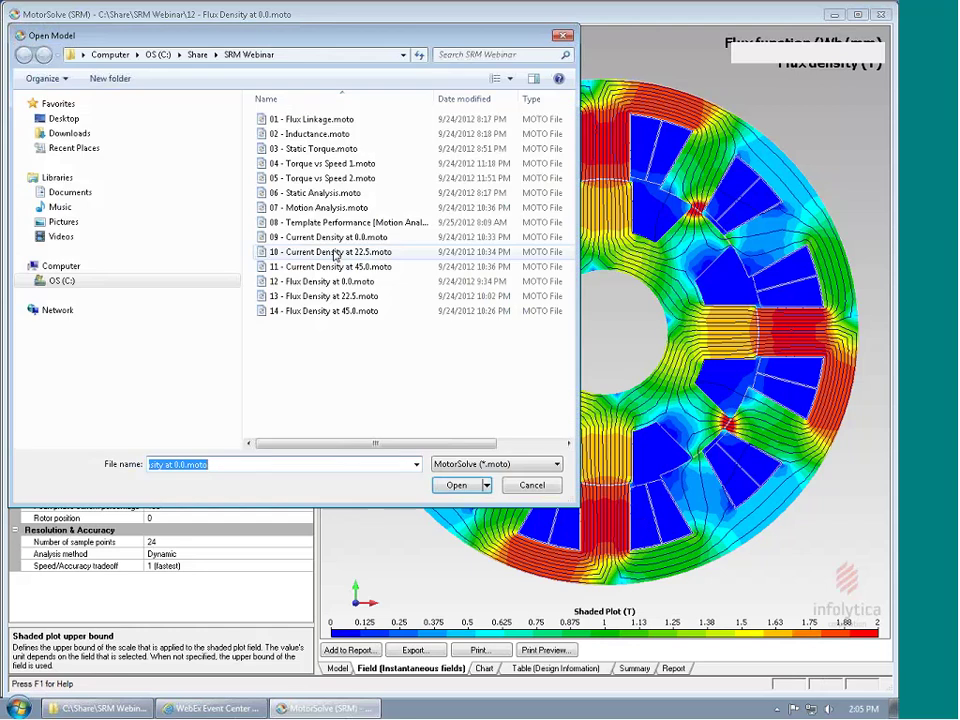
click(325, 306)
double_click(325, 306)
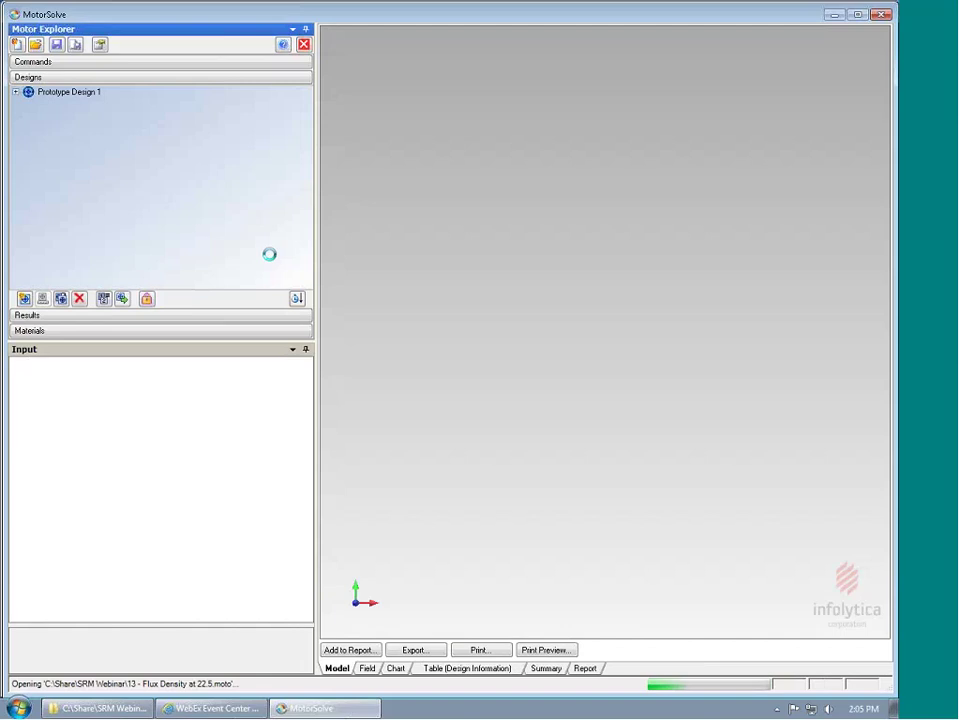
click(30, 316)
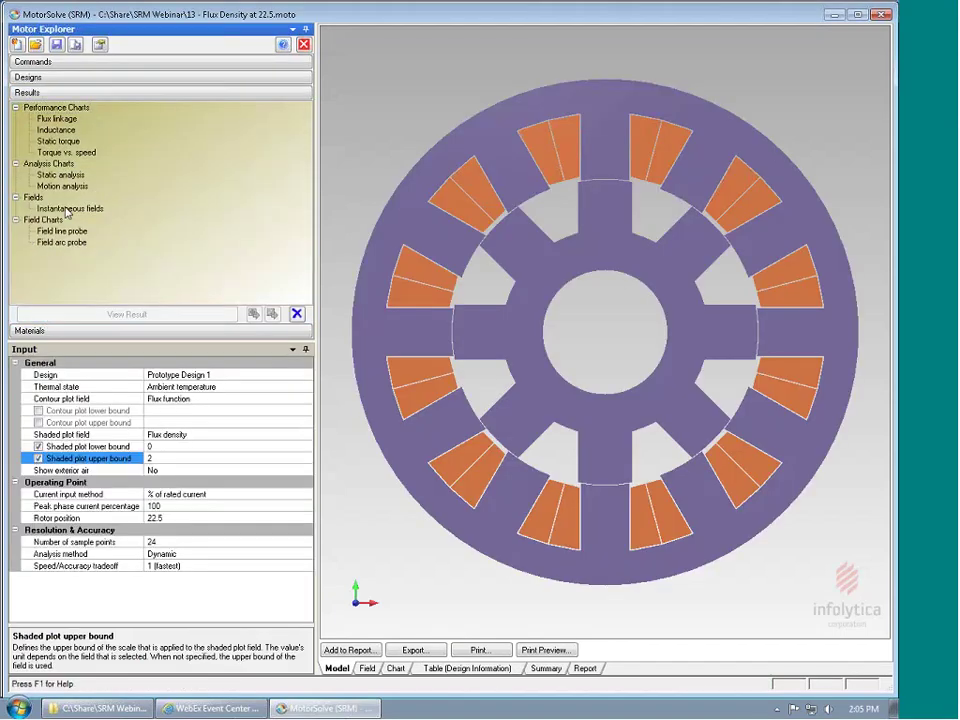
click(127, 316)
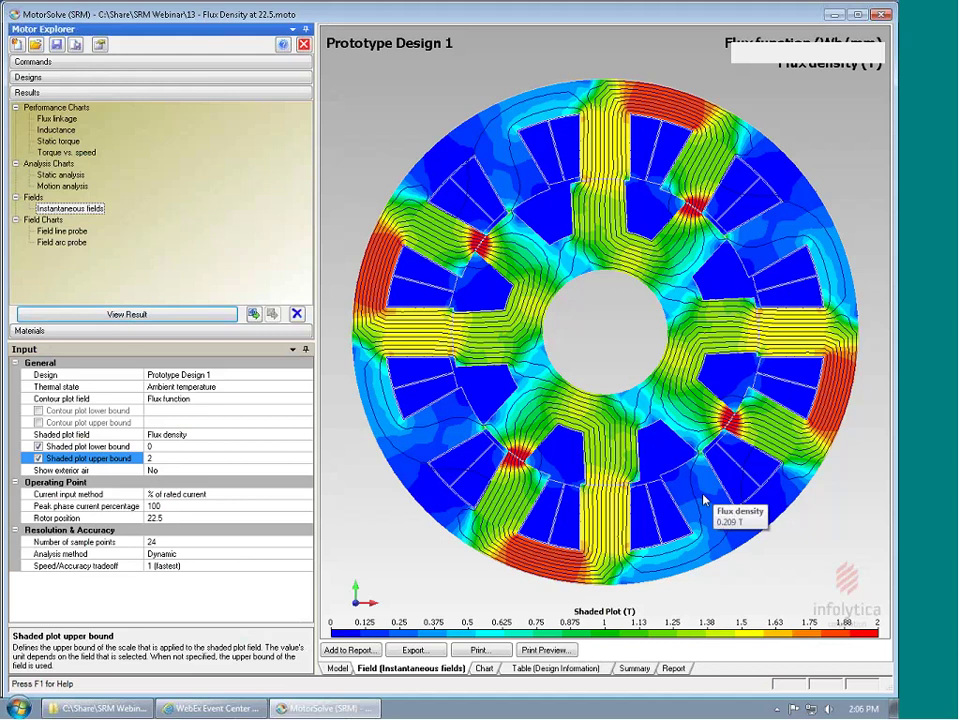
mouse_move(741, 467)
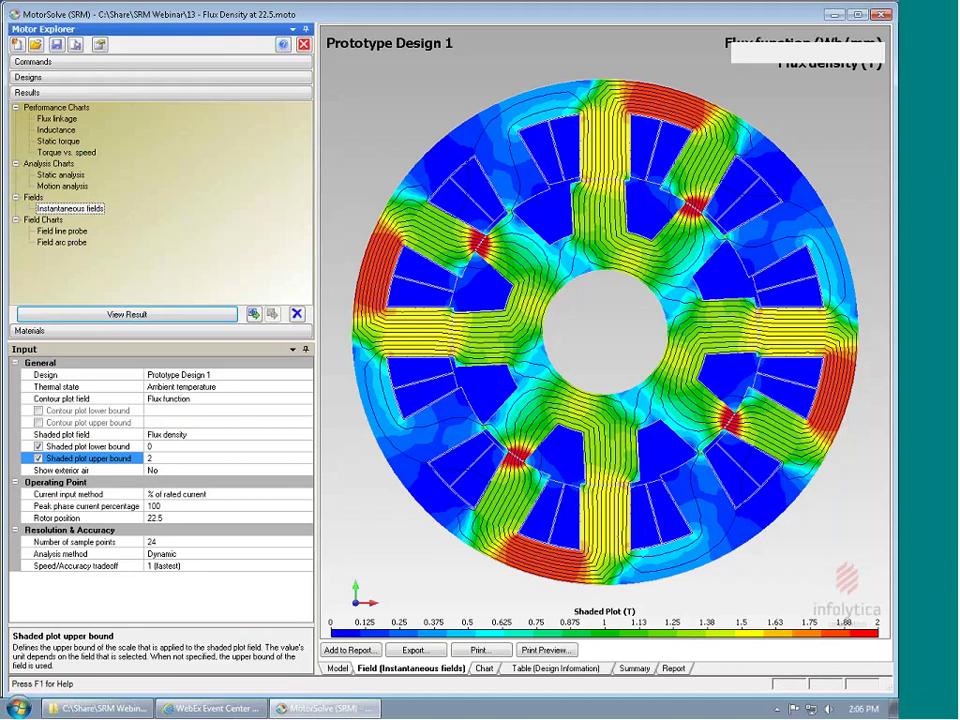
Open the model 14 - Flux Density at 45.0.moto without saving changes, display its instantaneous flux density field and probe the rotor
click(35, 45)
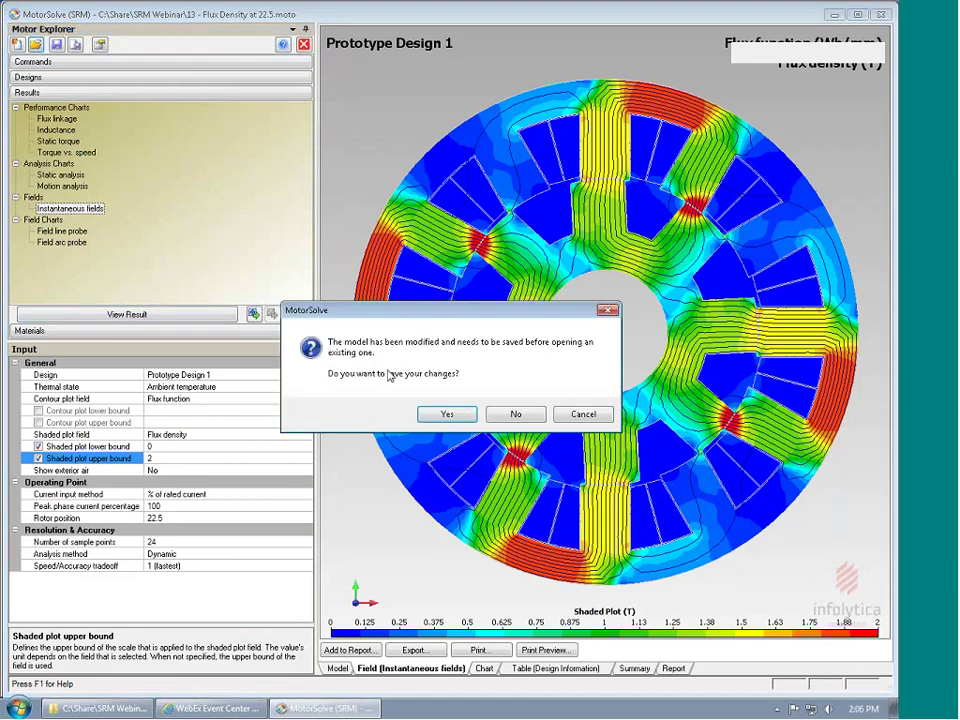
click(508, 351)
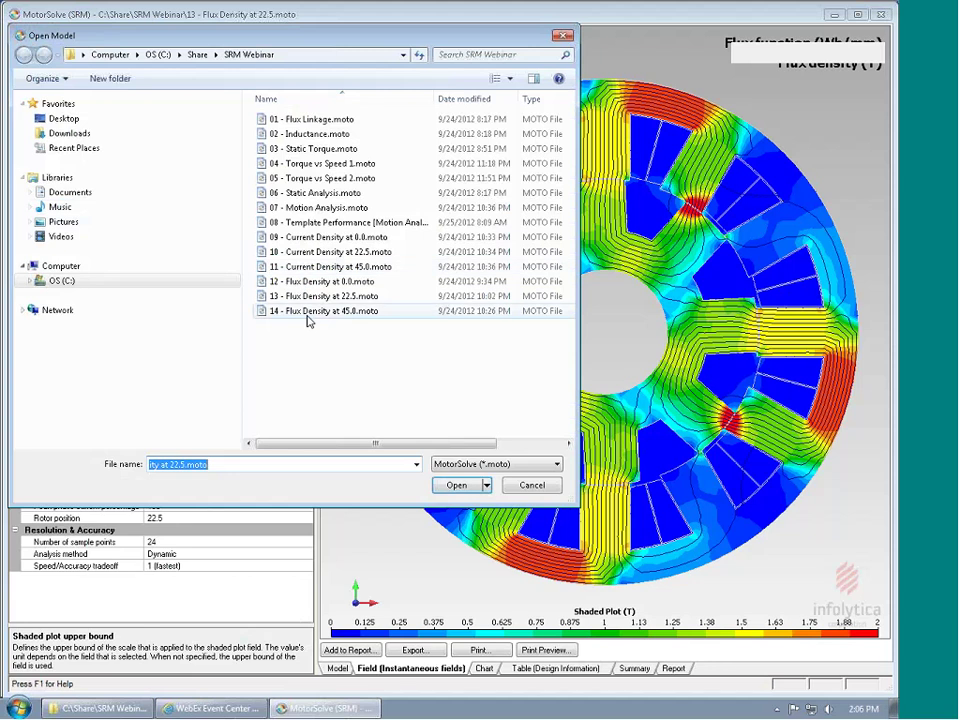
double_click(307, 316)
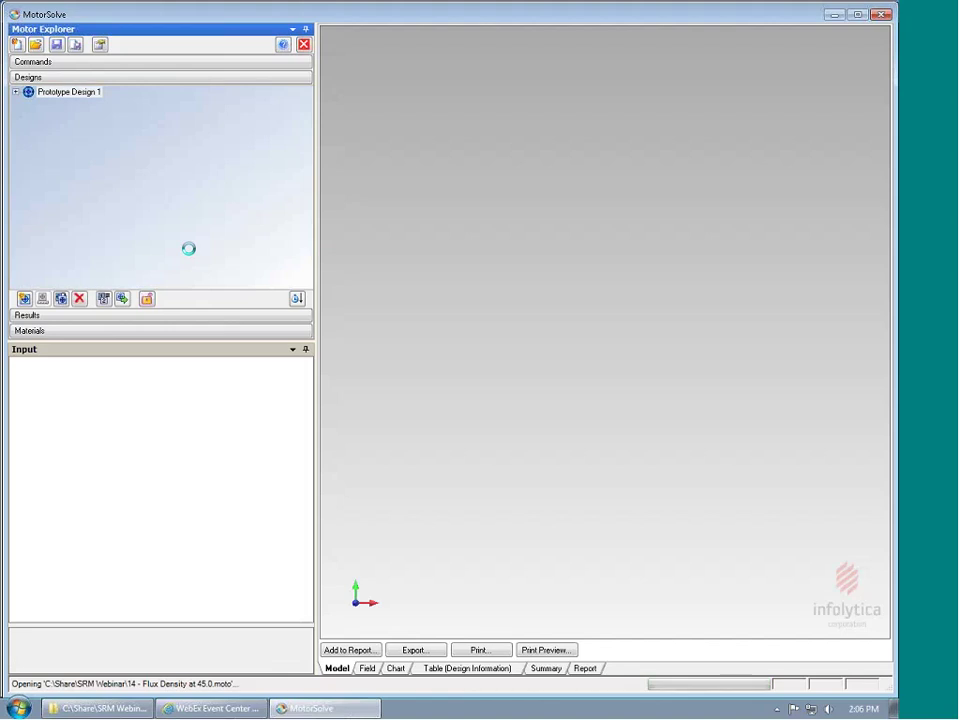
click(54, 318)
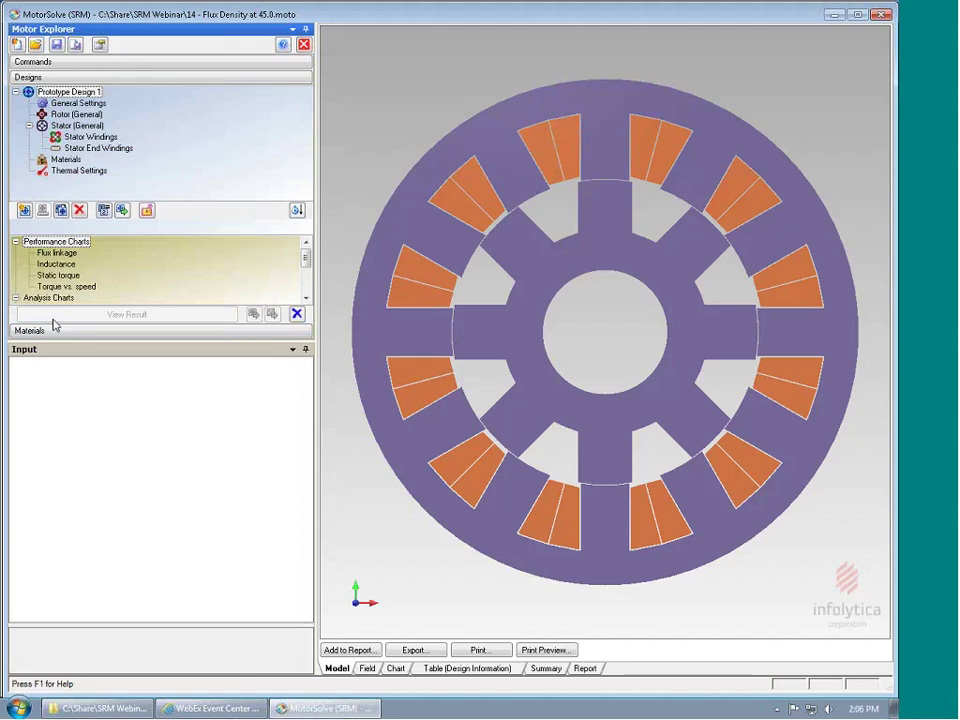
click(77, 211)
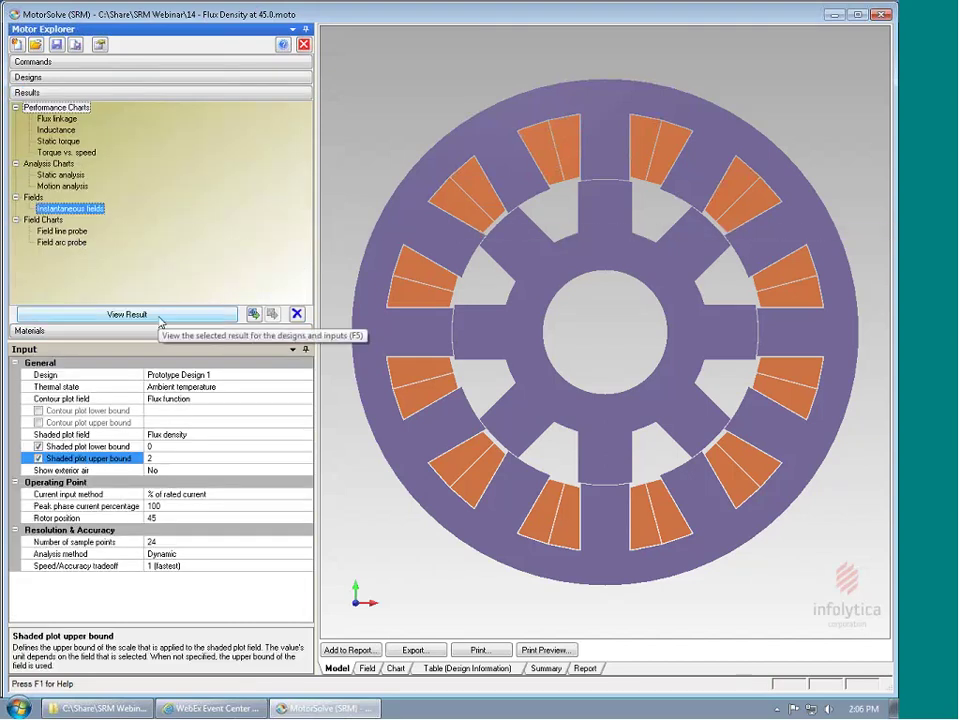
click(159, 319)
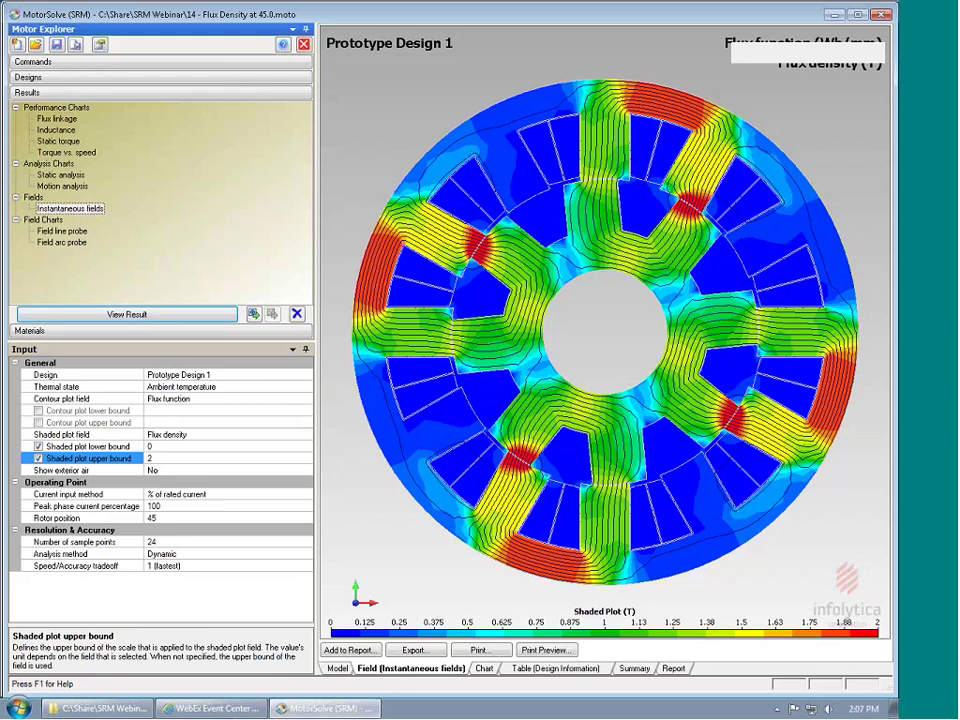
mouse_move(624, 456)
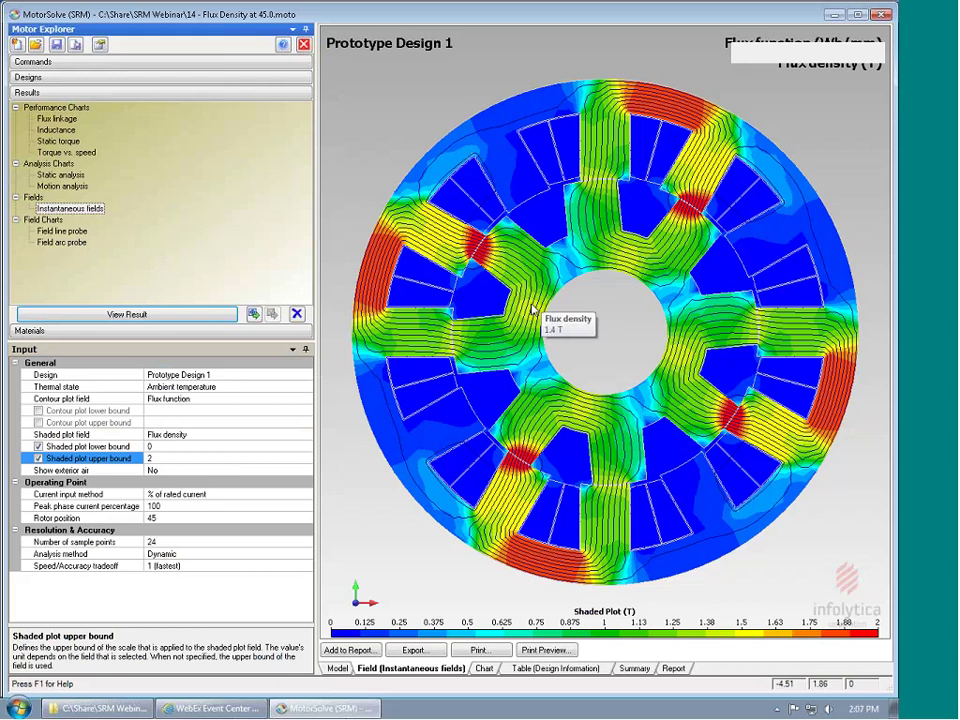
Open the model 08 - Template Performance [Motion Analysis].moto without saving changes, and generate its time-averaged motion analysis results
click(30, 42)
click(516, 414)
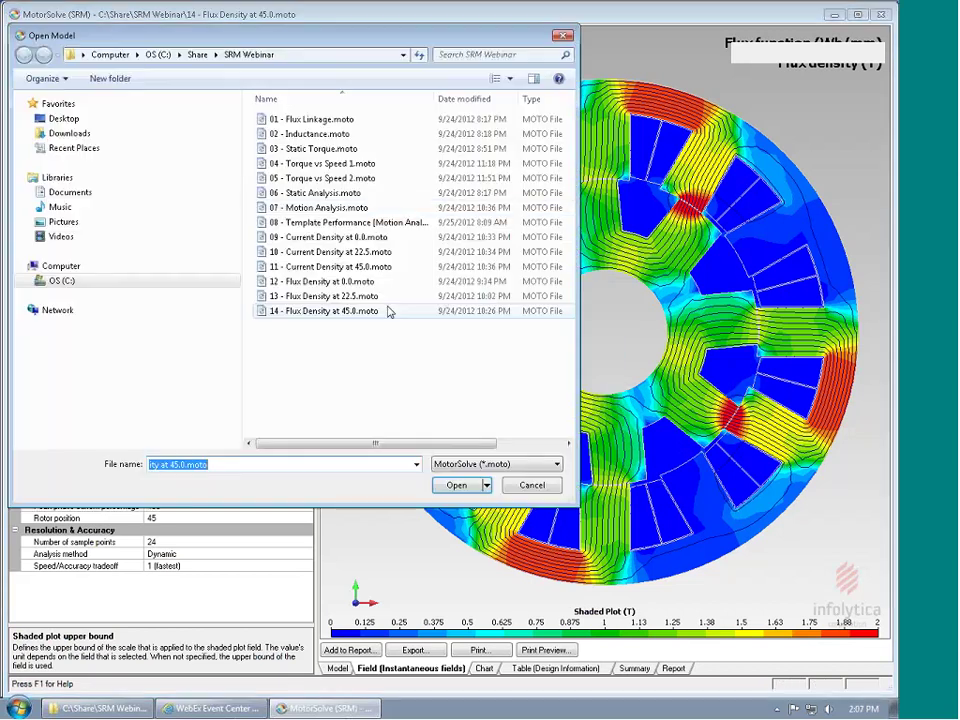
double_click(336, 227)
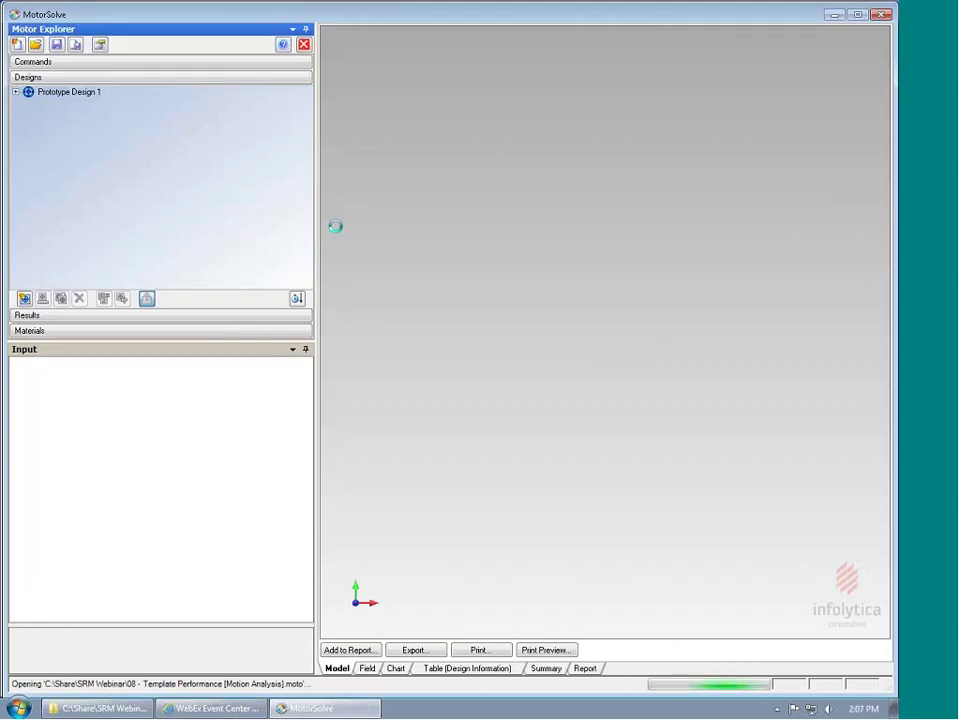
click(60, 316)
click(85, 187)
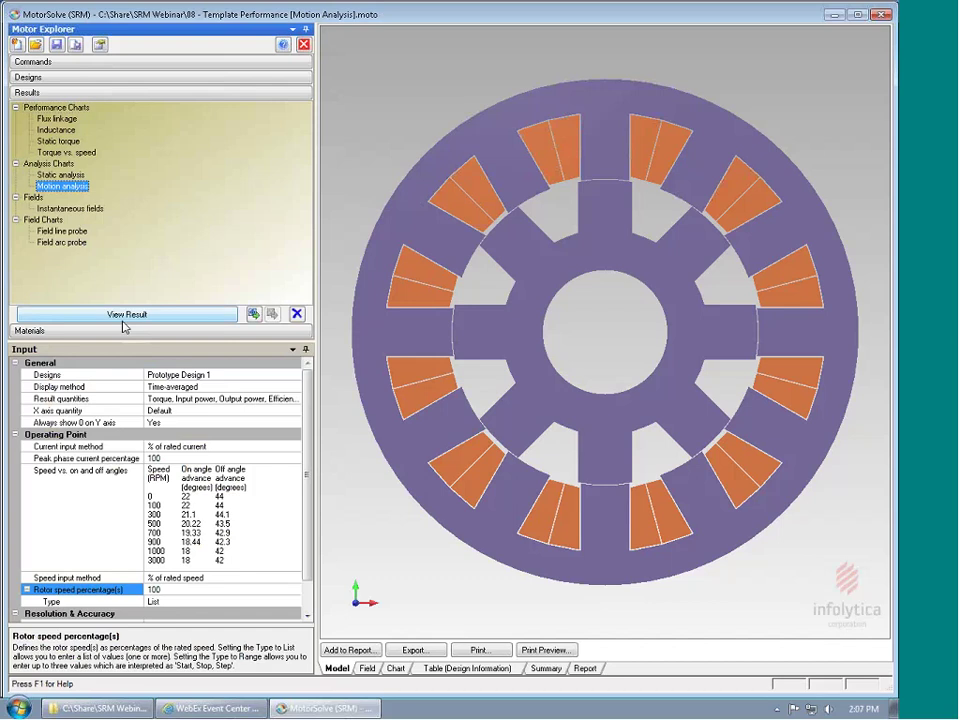
click(123, 318)
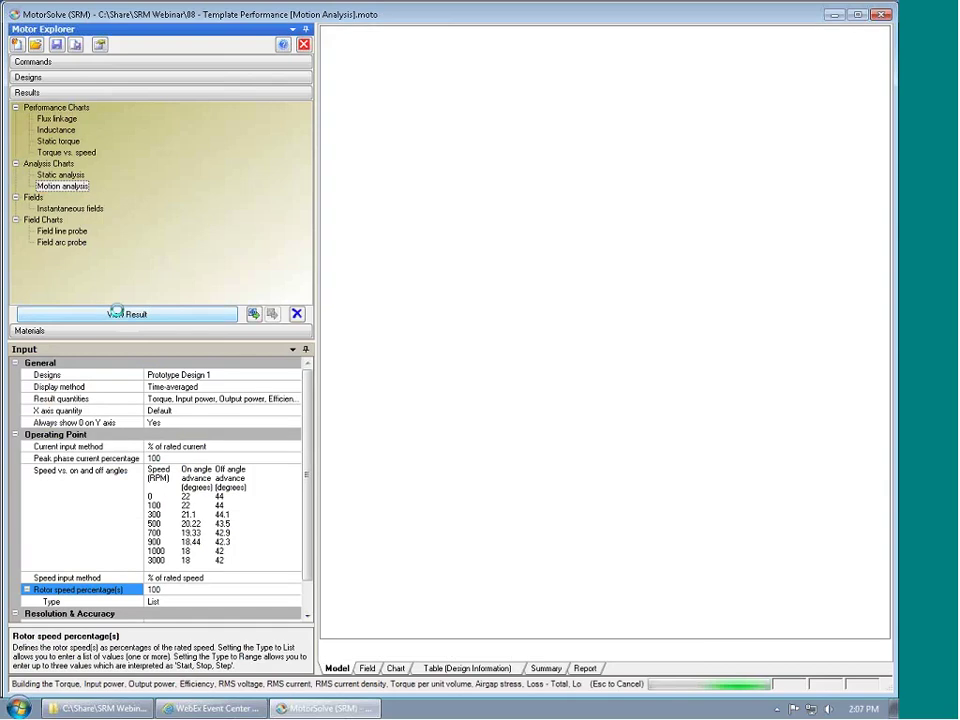